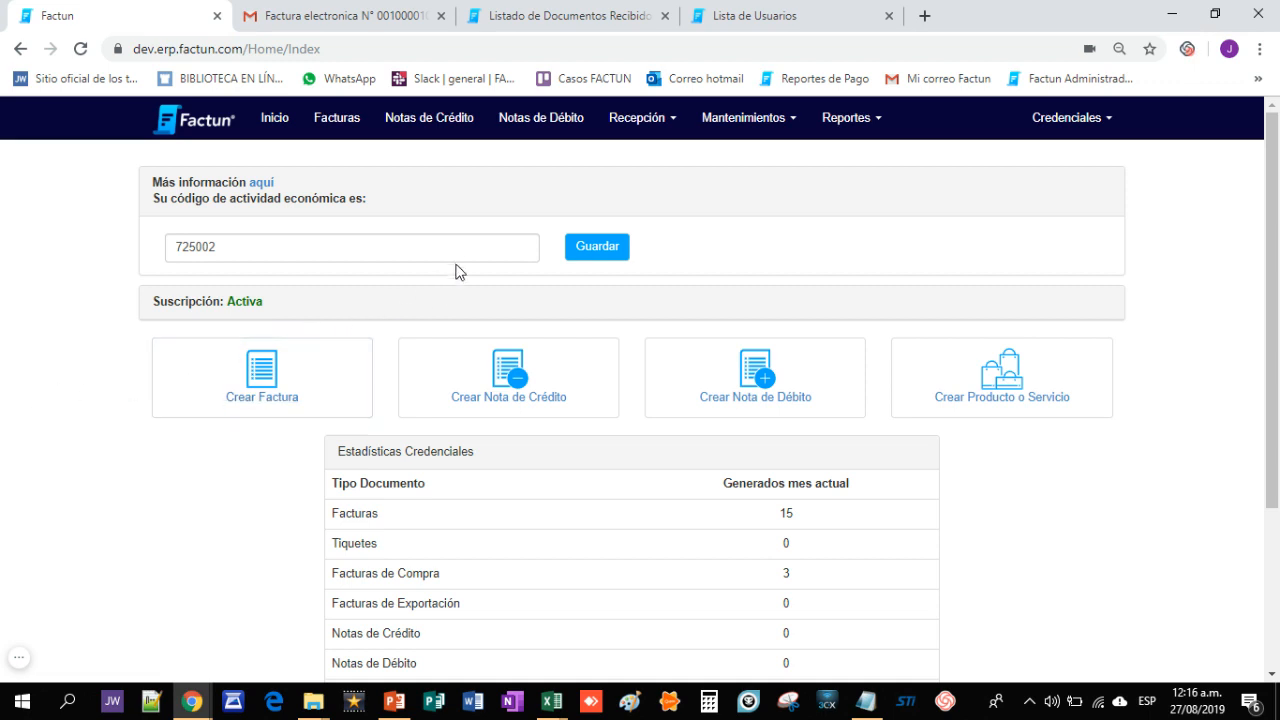
- Switch to Gmail, download the electronic invoice's first XML attachment and show it in the Descargas folder
left_click(341, 30)
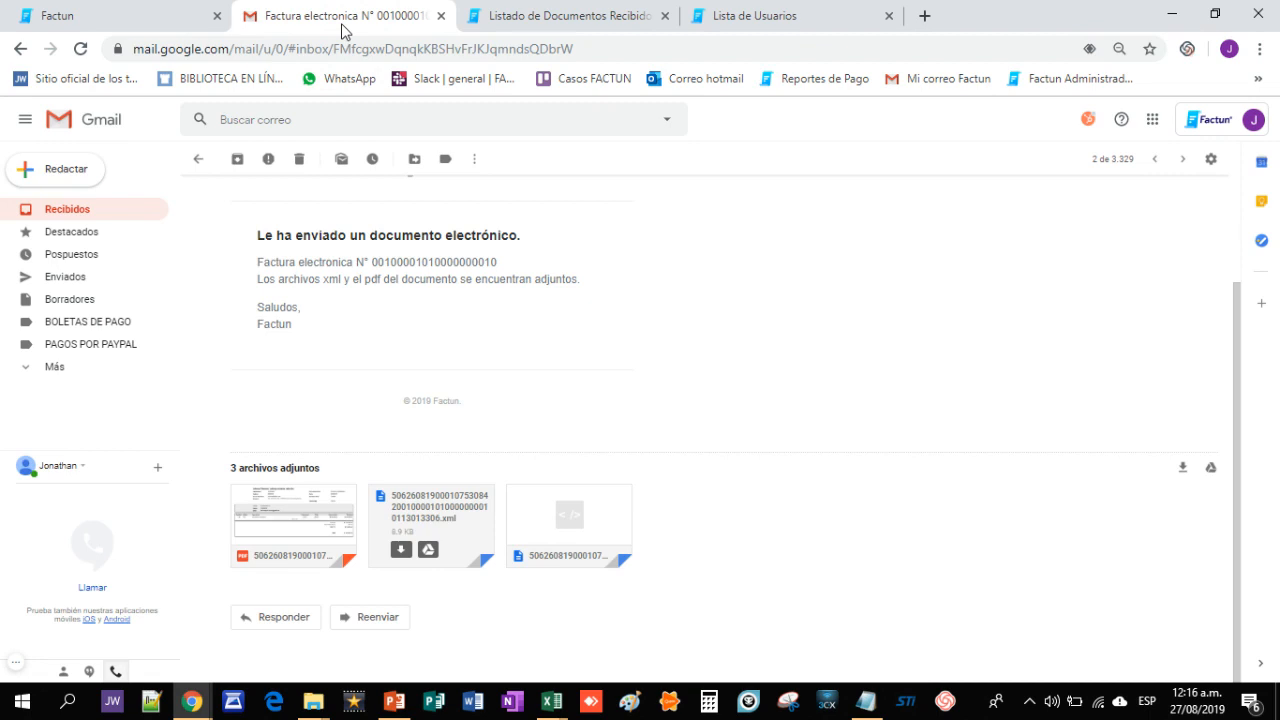
left_click(397, 556)
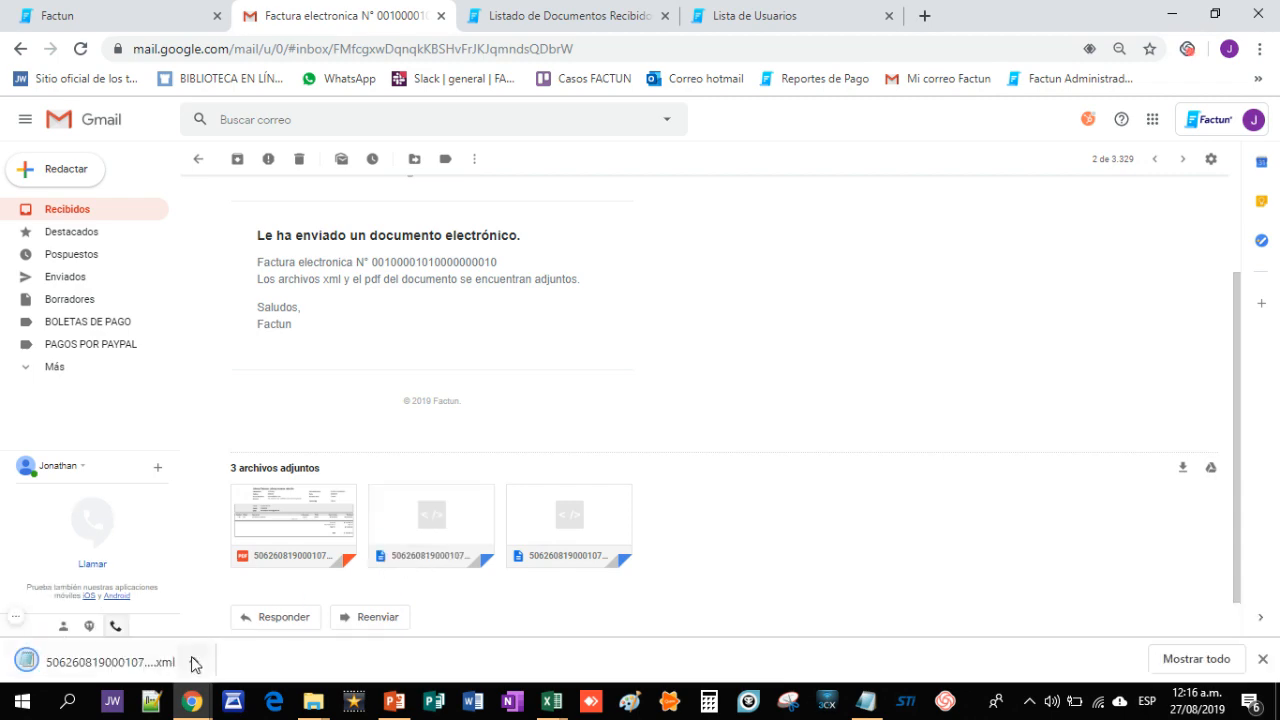
left_click(195, 665)
left_click(239, 599)
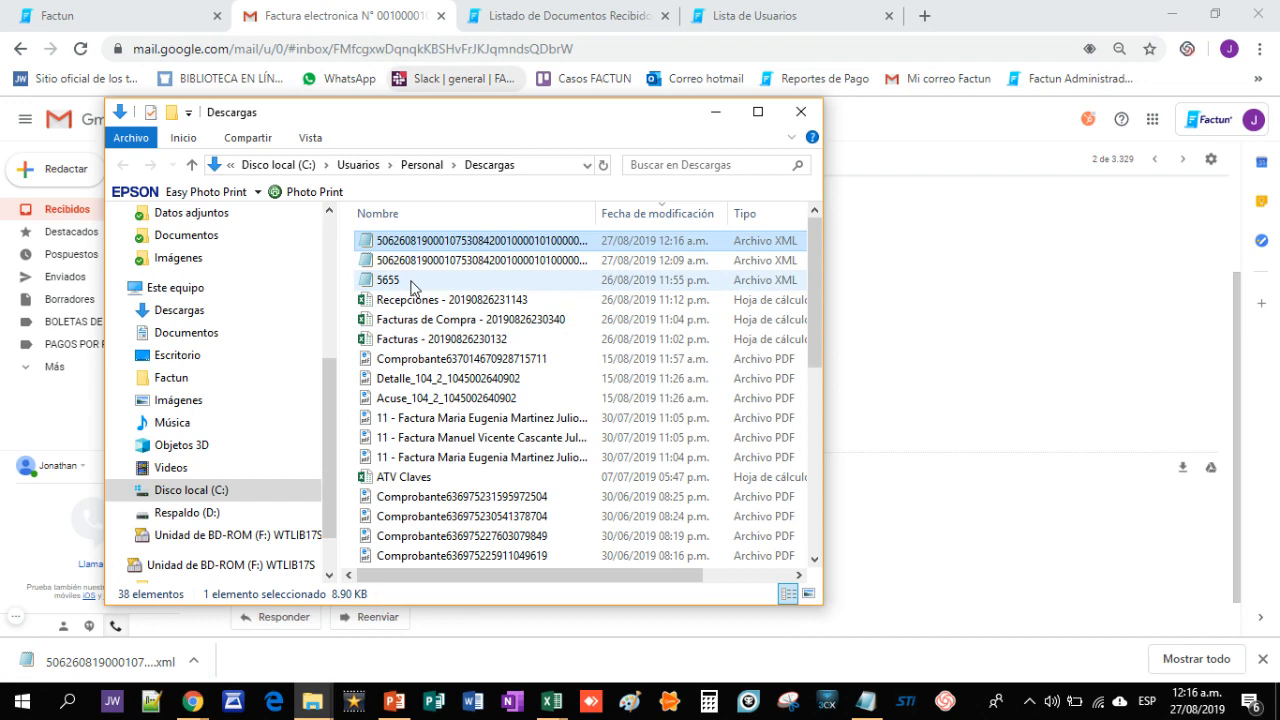
- In Factun's Recepción section, create a new received document by loading the file 5655.xml
left_click(155, 18)
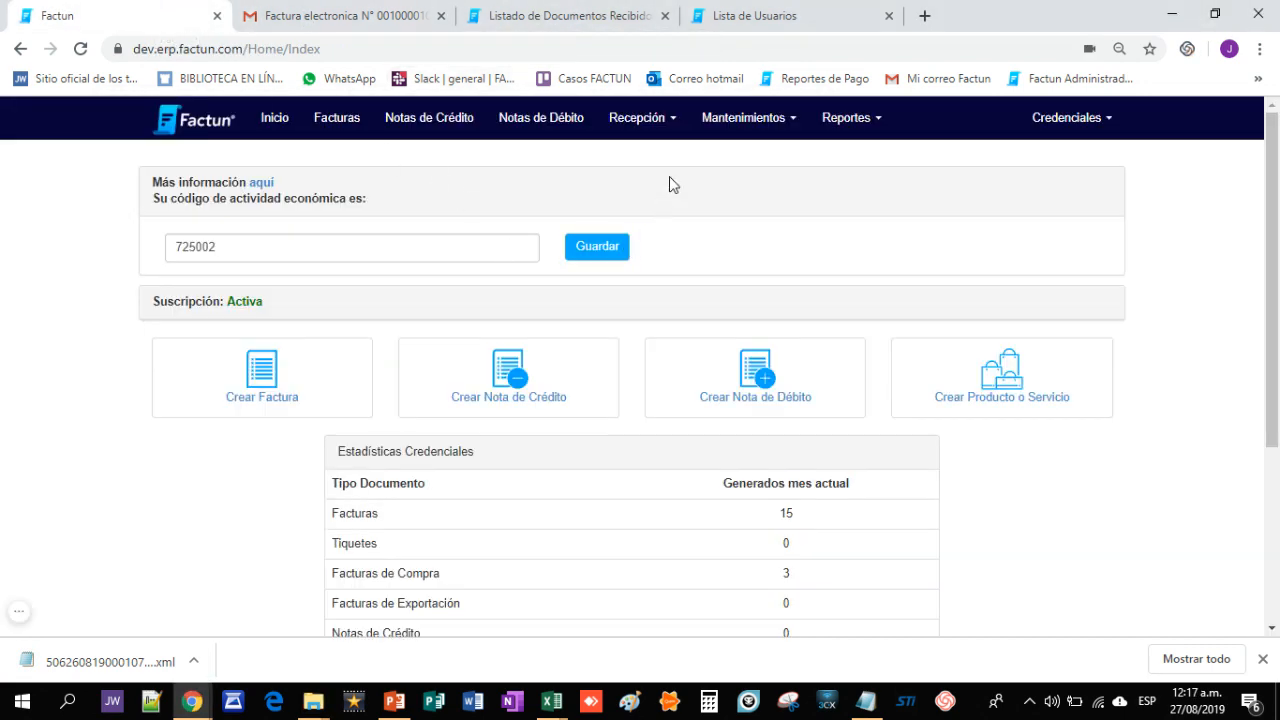
left_click(673, 124)
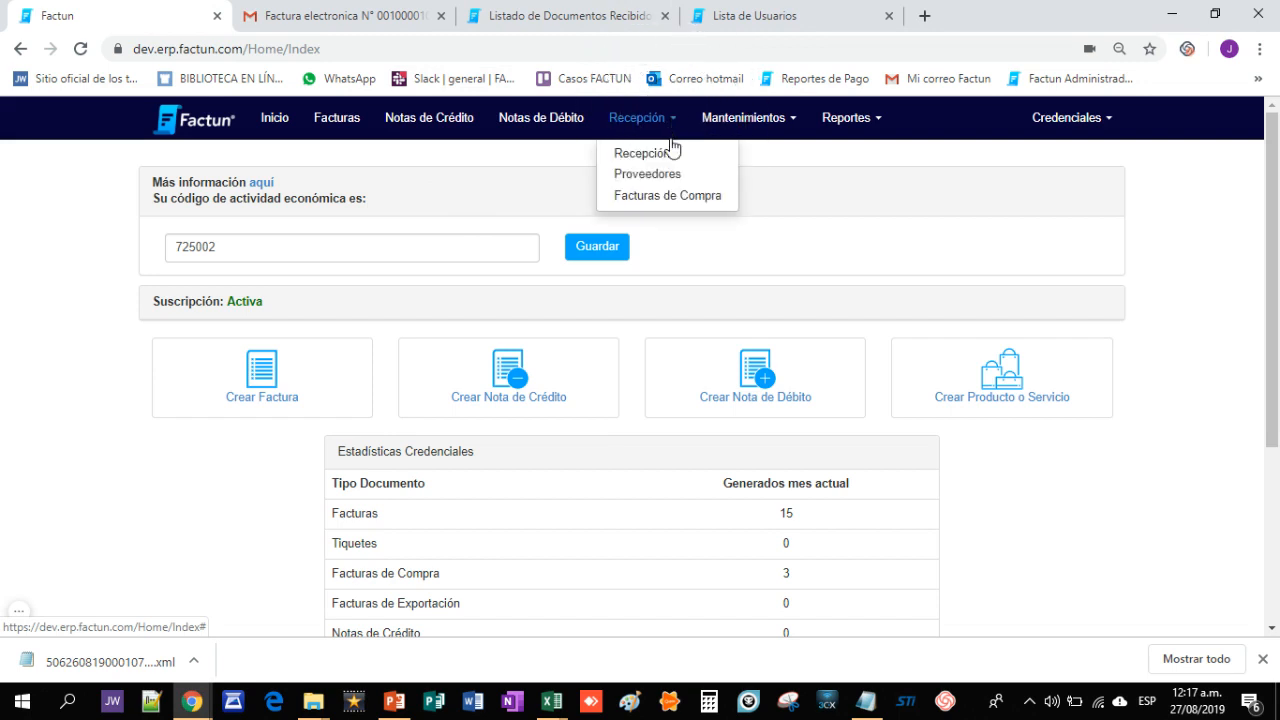
left_click(665, 158)
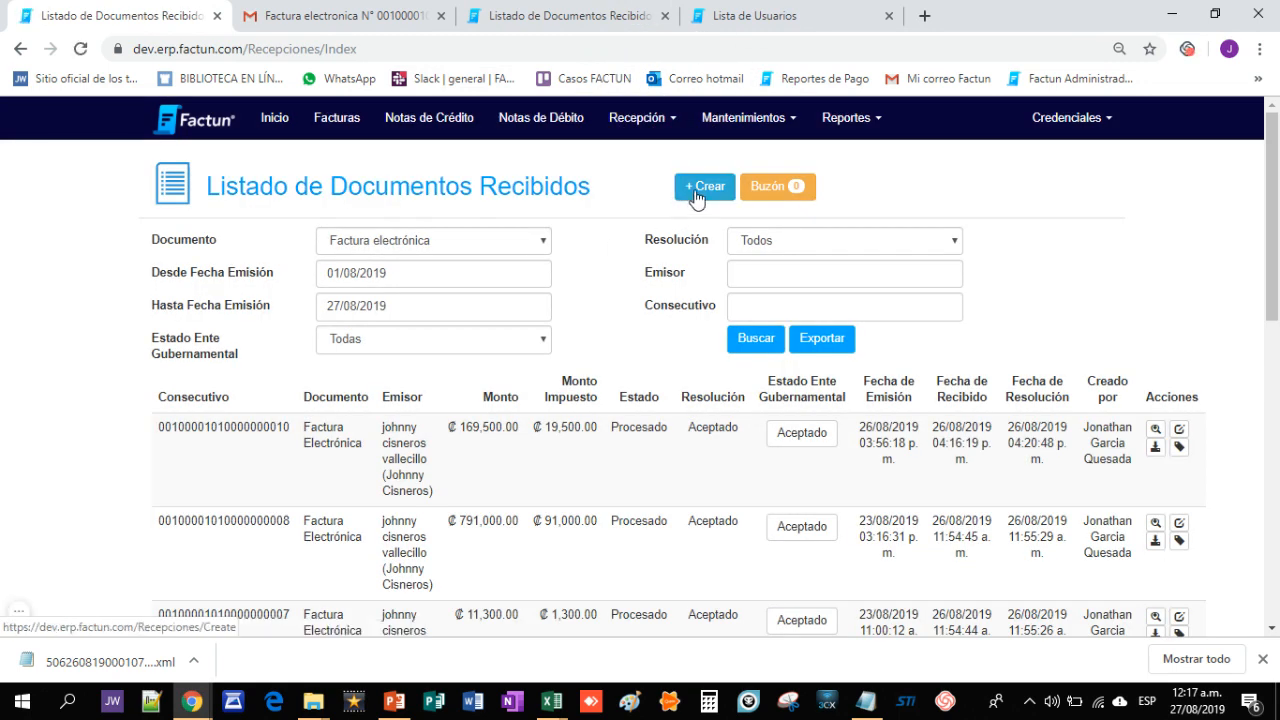
left_click(697, 197)
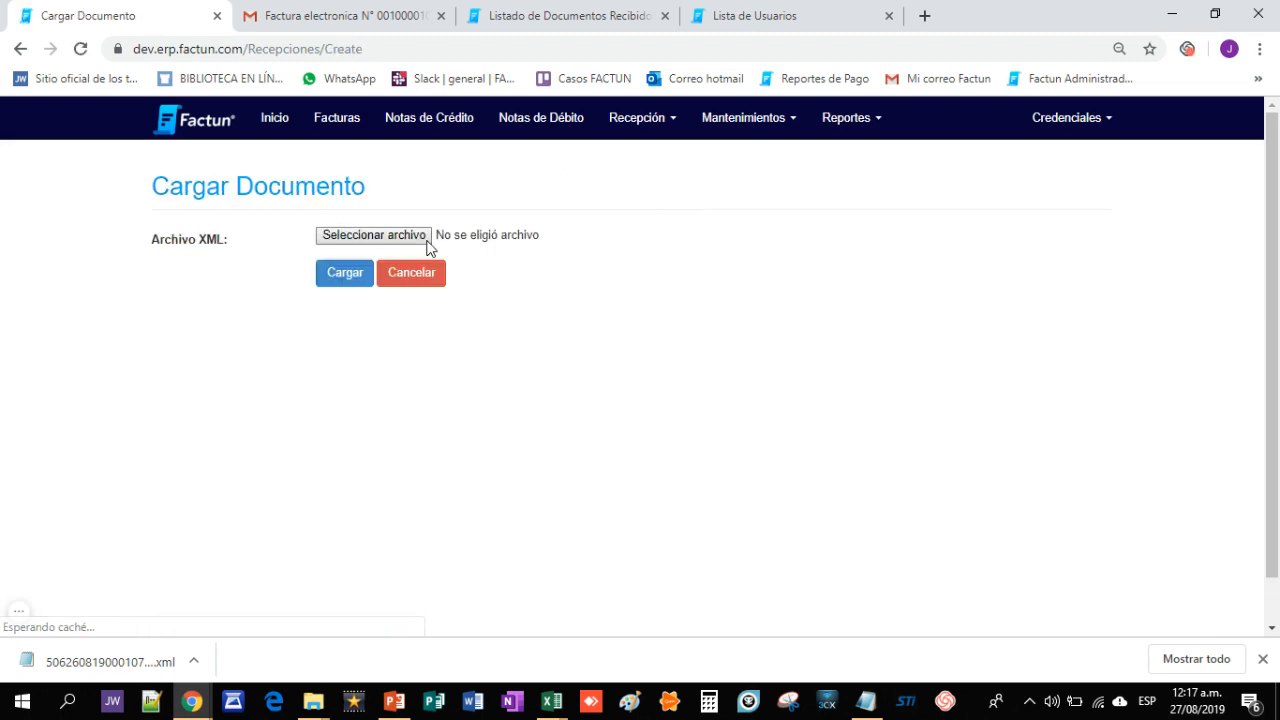
left_click(396, 240)
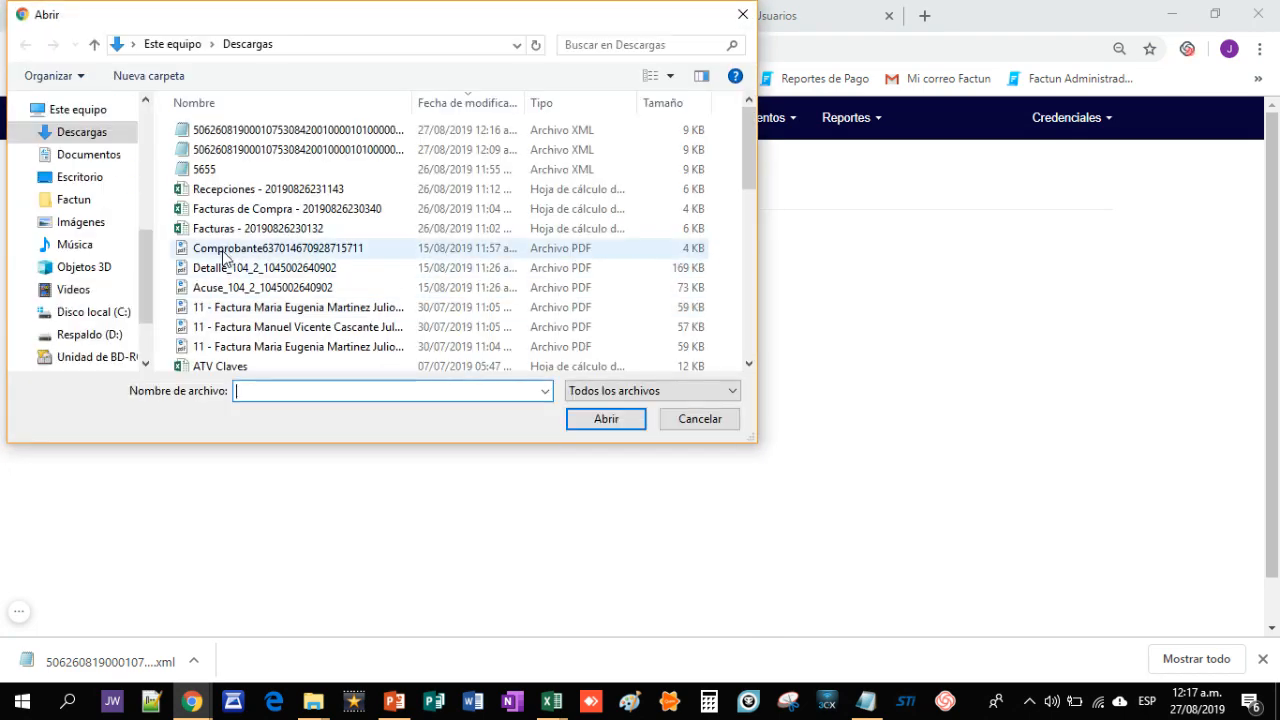
double_click(205, 170)
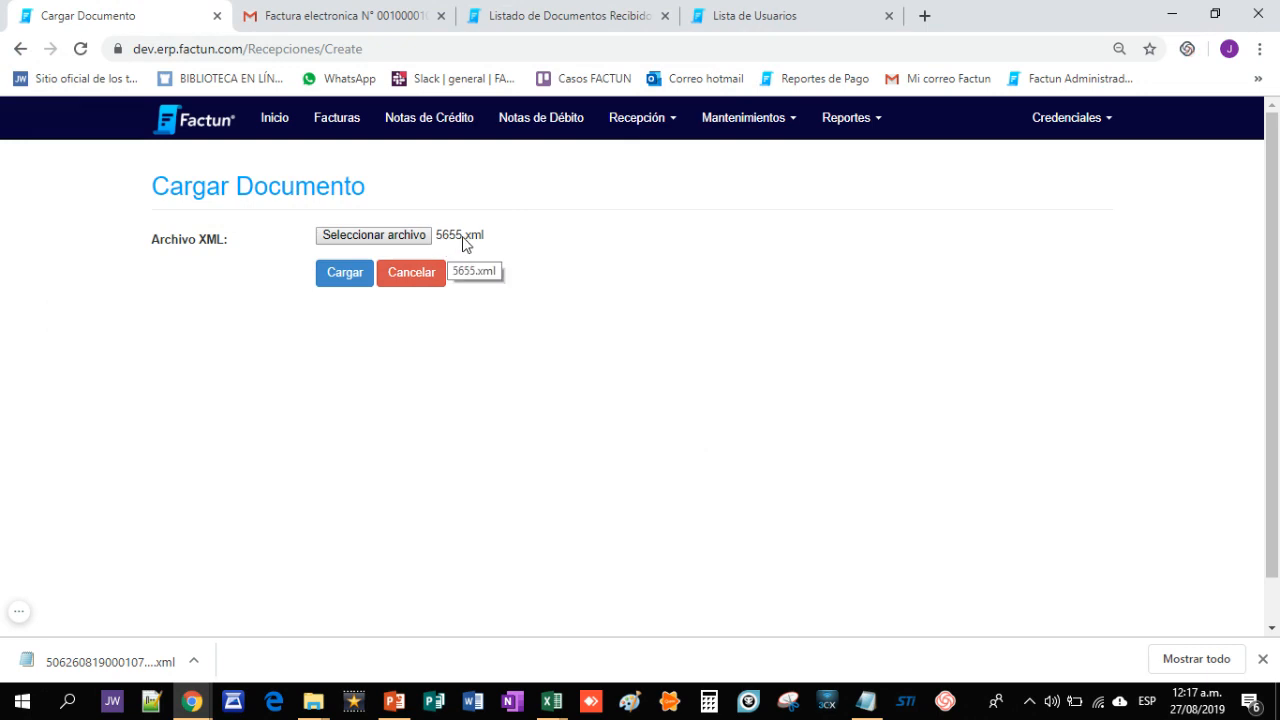
left_click(344, 276)
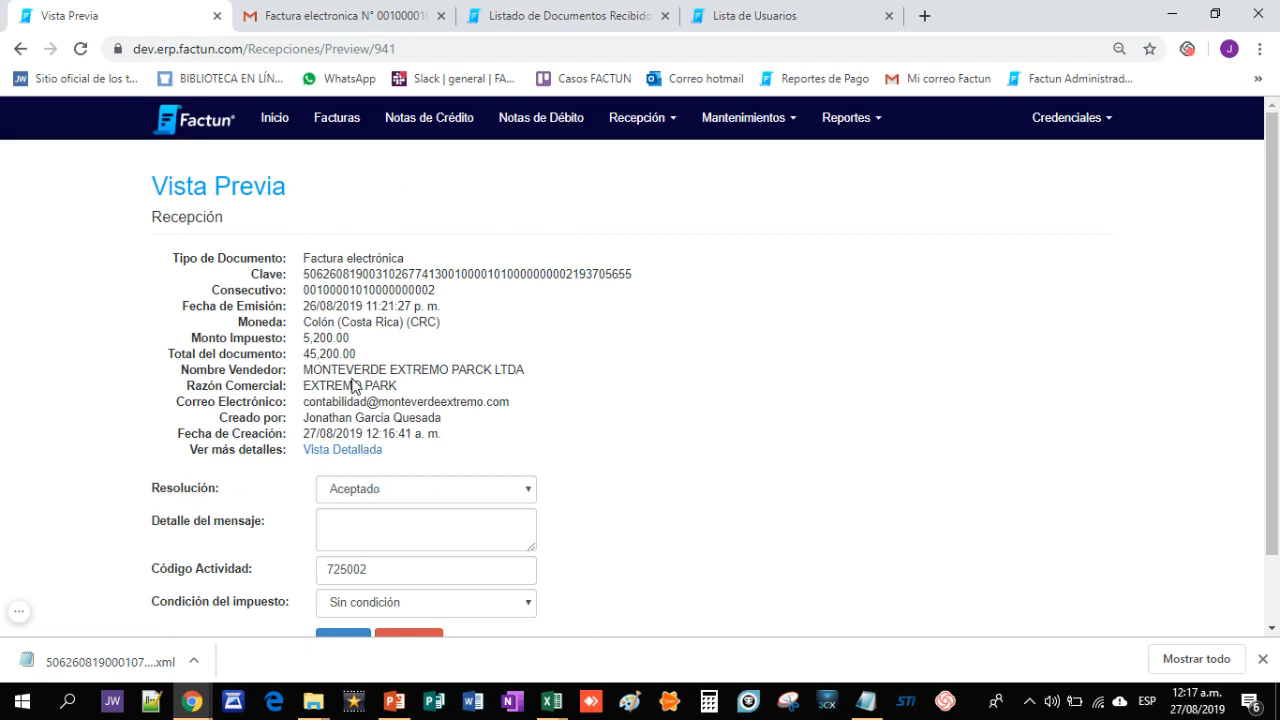
- Dismiss the ebook offer, review the invoice preview and choose Aceptado as the resolution
scroll(634, 557, "down", 1)
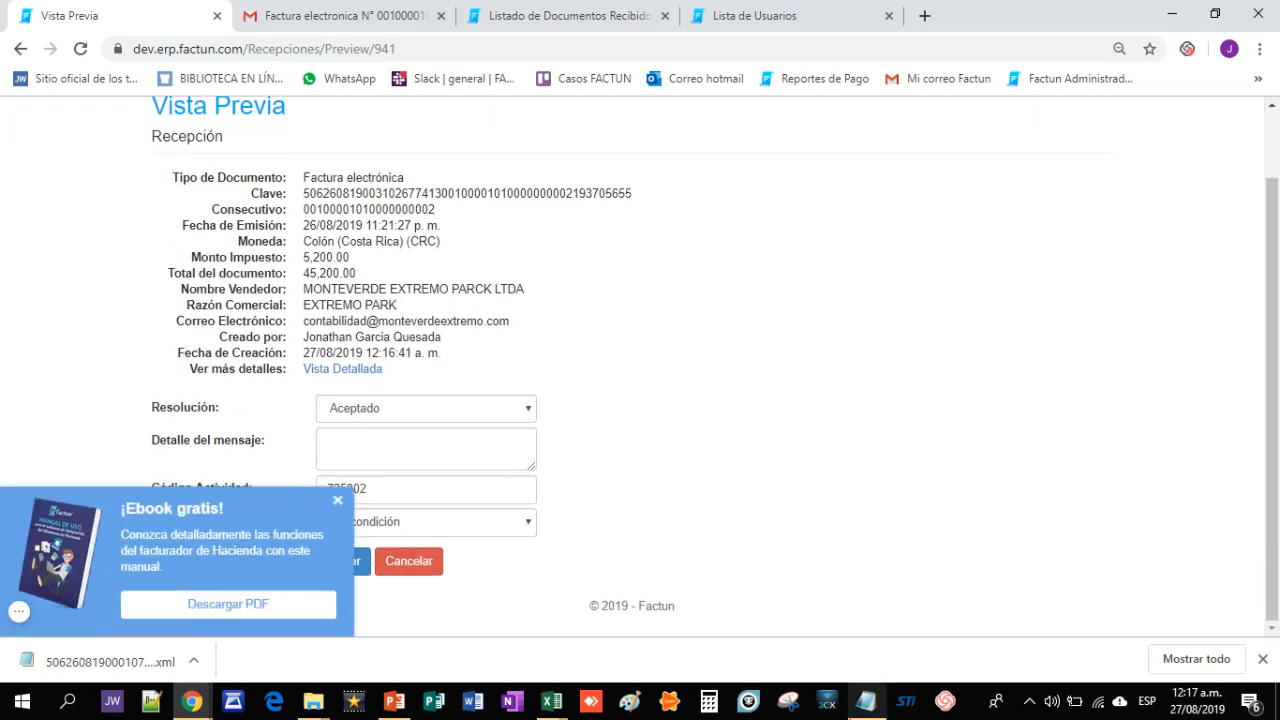
left_click(337, 500)
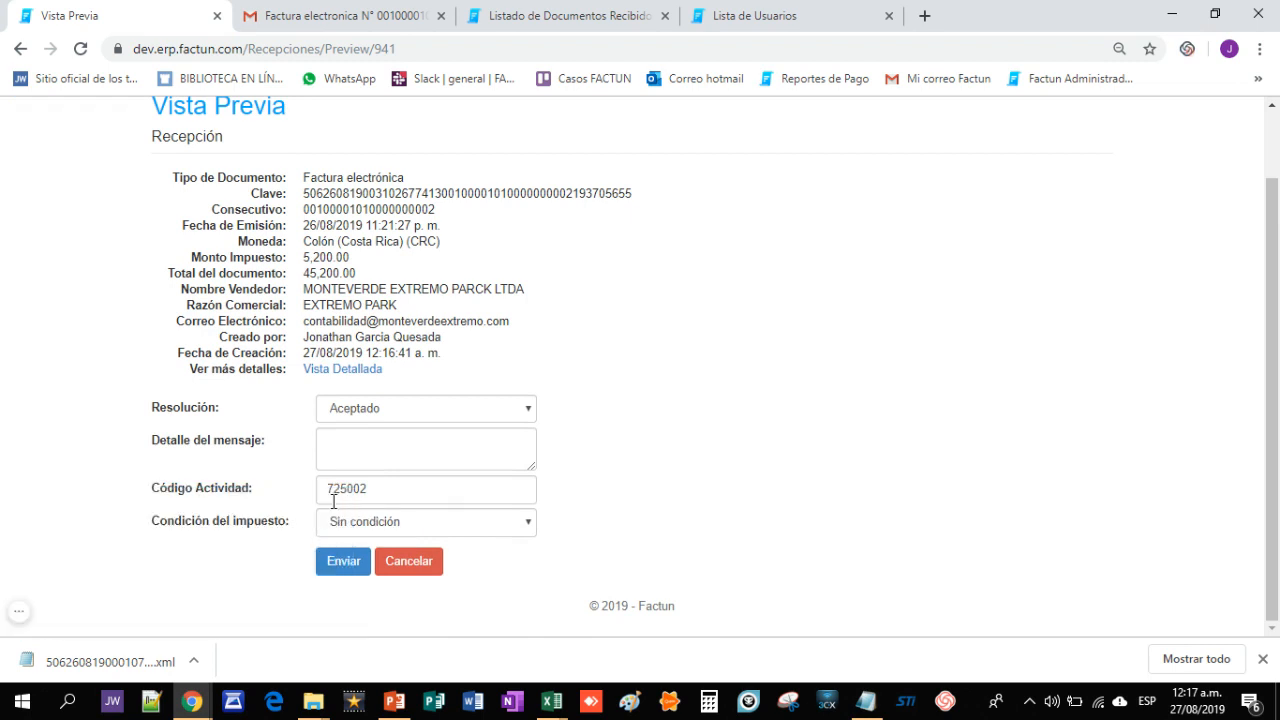
scroll(600, 424, "up", 1)
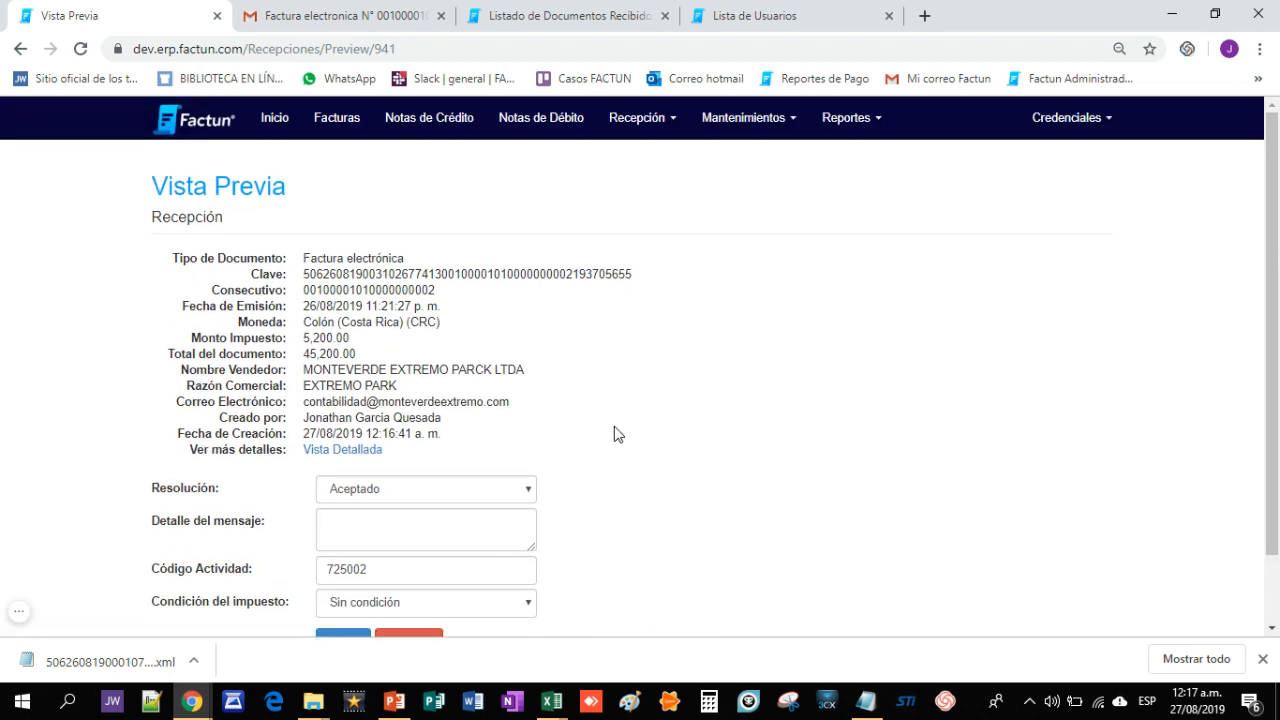
scroll(575, 452, "down", 1)
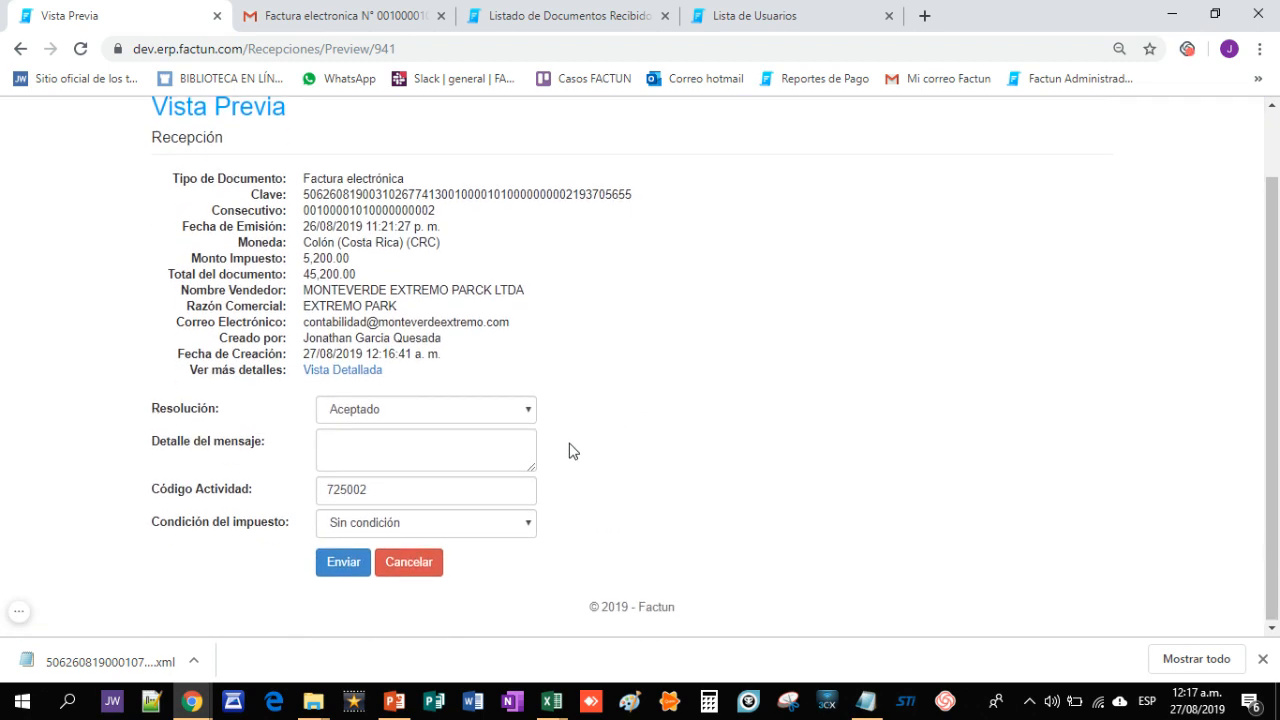
left_click(527, 412)
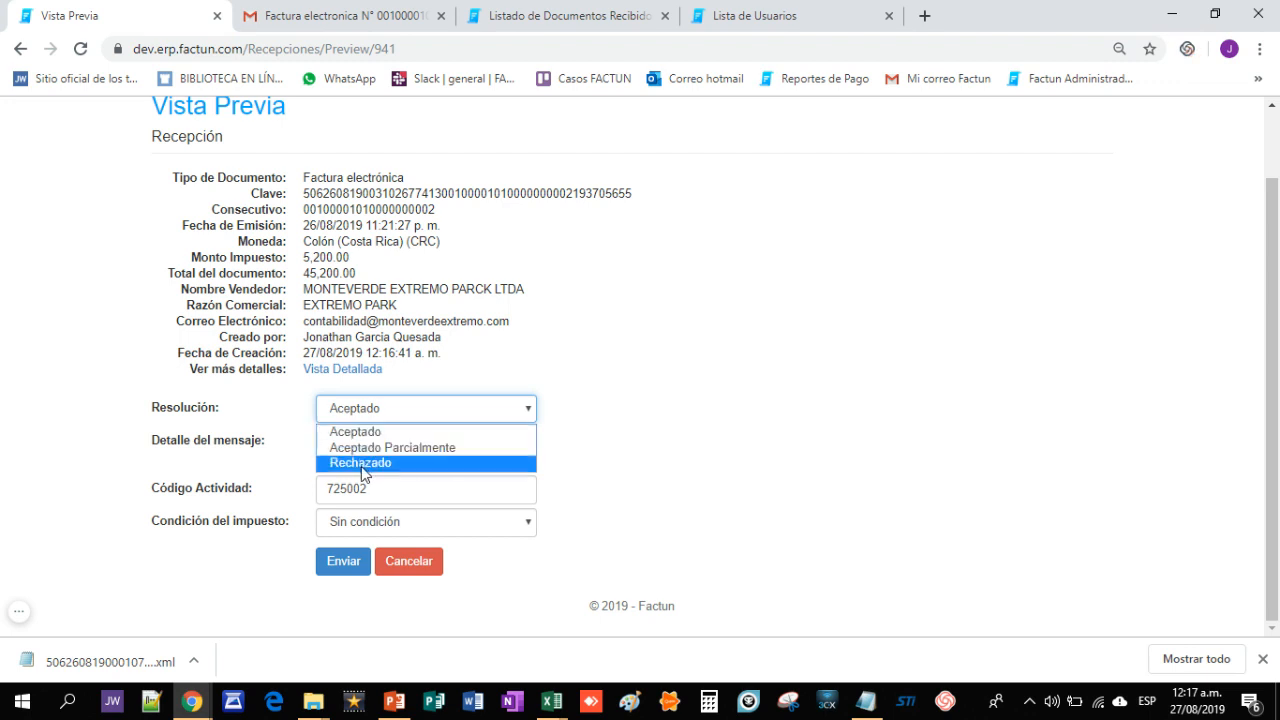
left_click(377, 432)
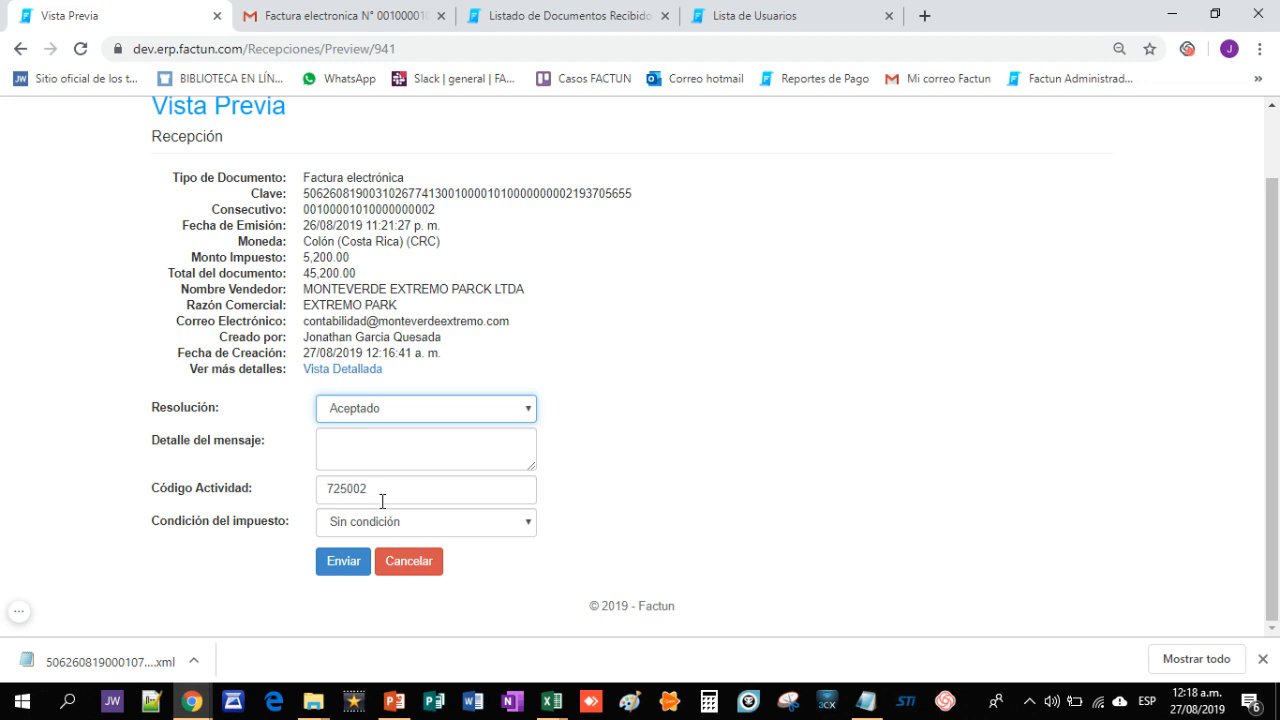
- Set the tax condition to Genera crédito IVA, calculate the creditable tax and send the reception
left_click(520, 527)
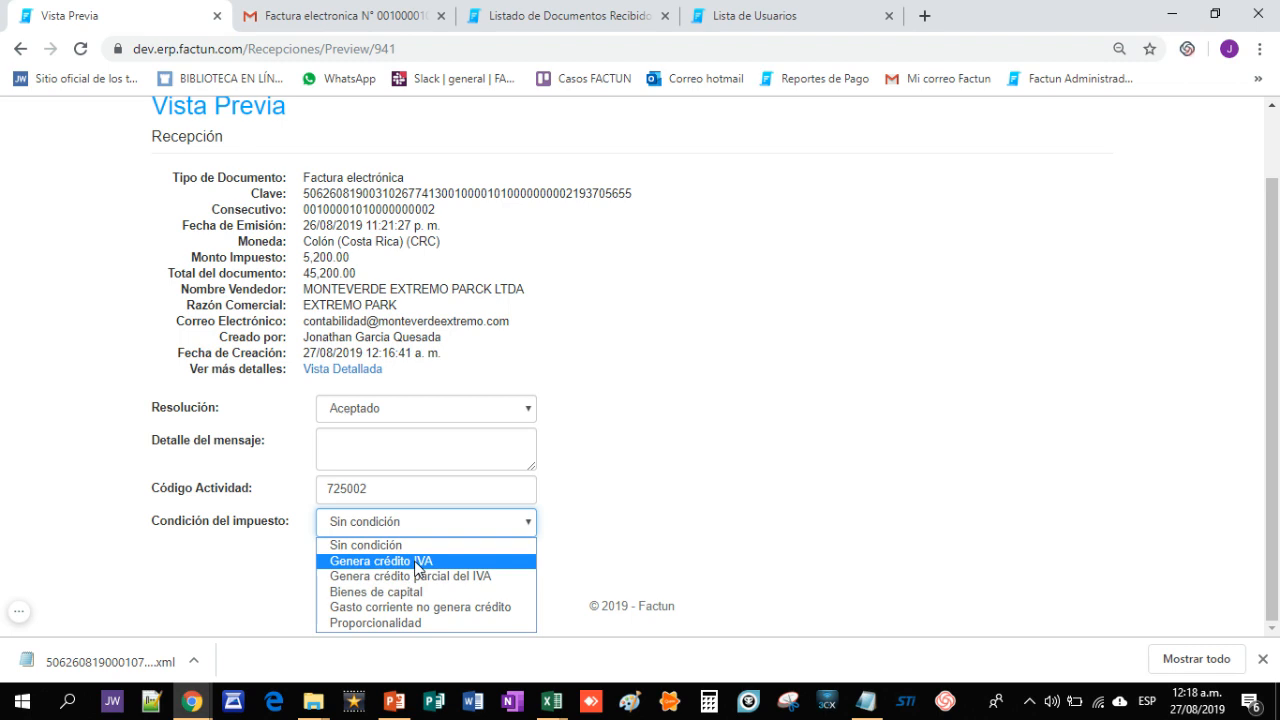
left_click(417, 566)
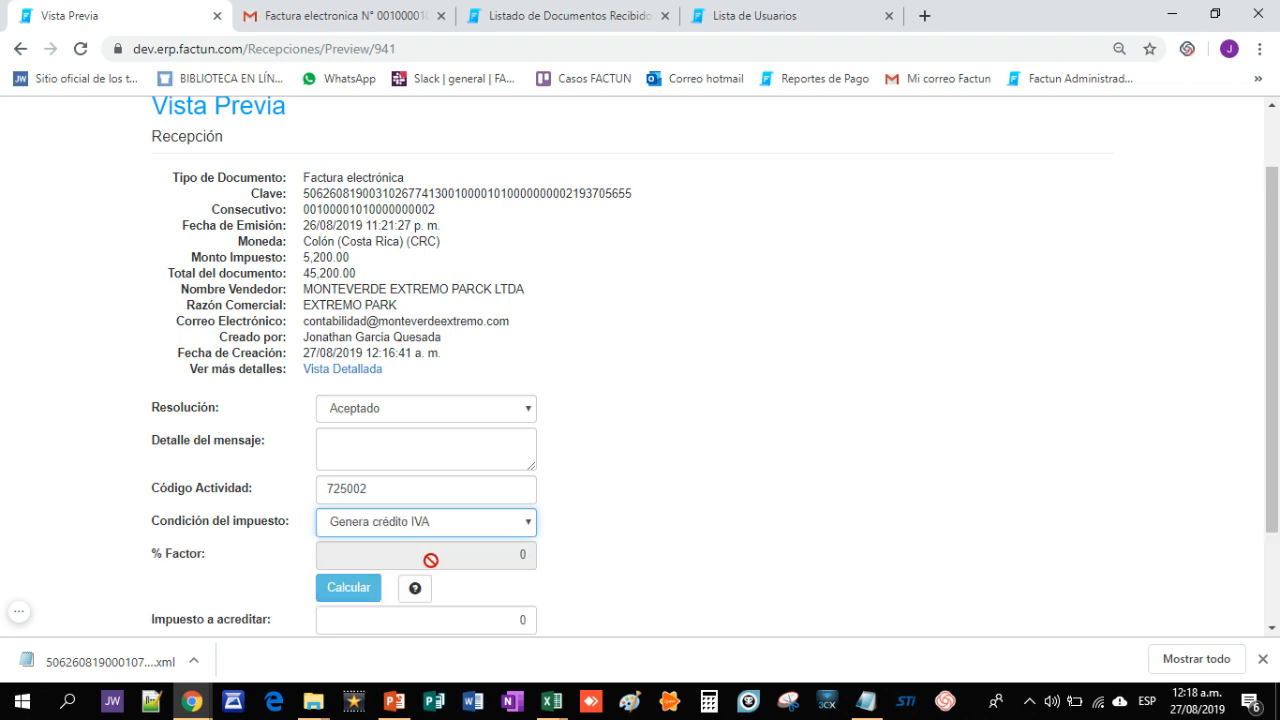
scroll(397, 523, "down", 2)
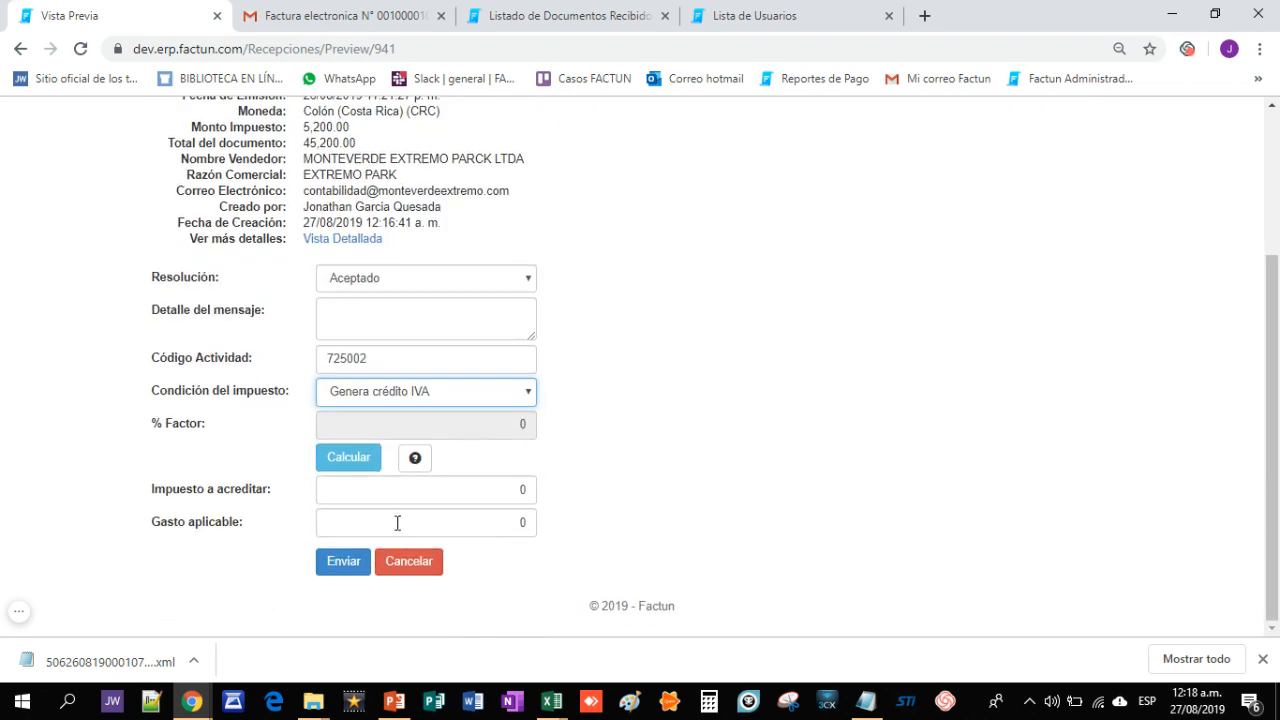
left_click(348, 470)
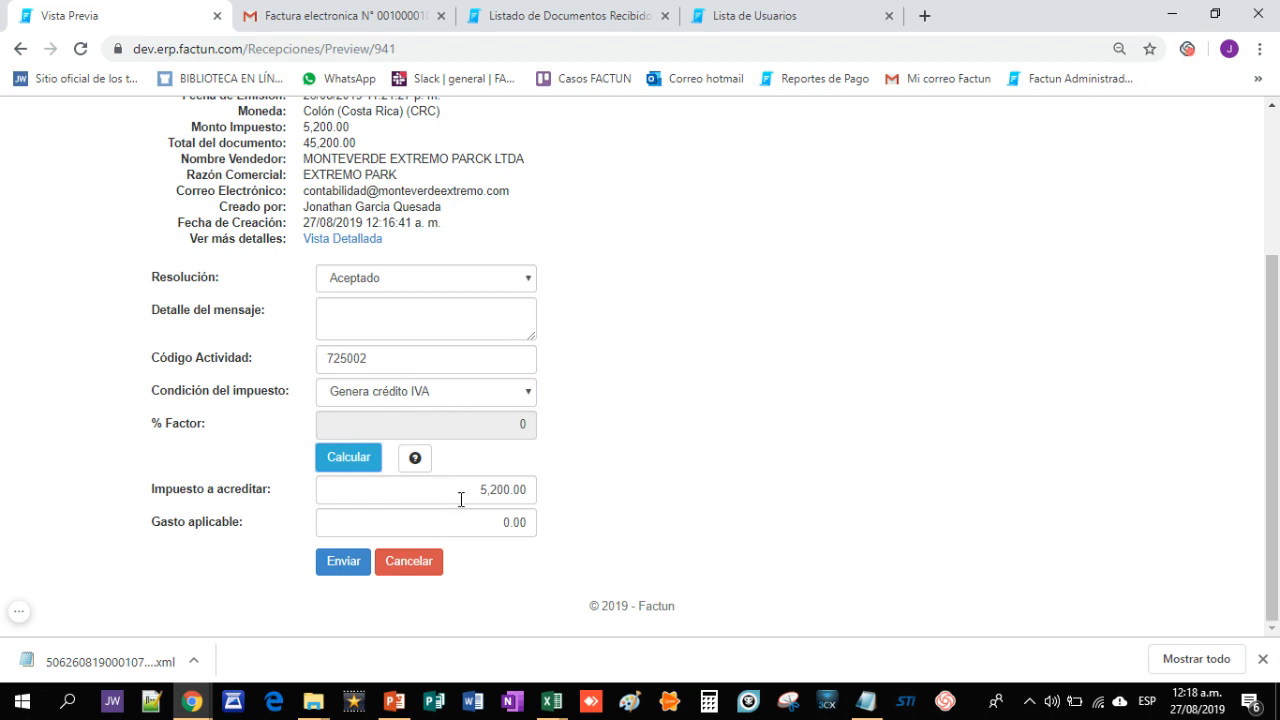
left_click(343, 565)
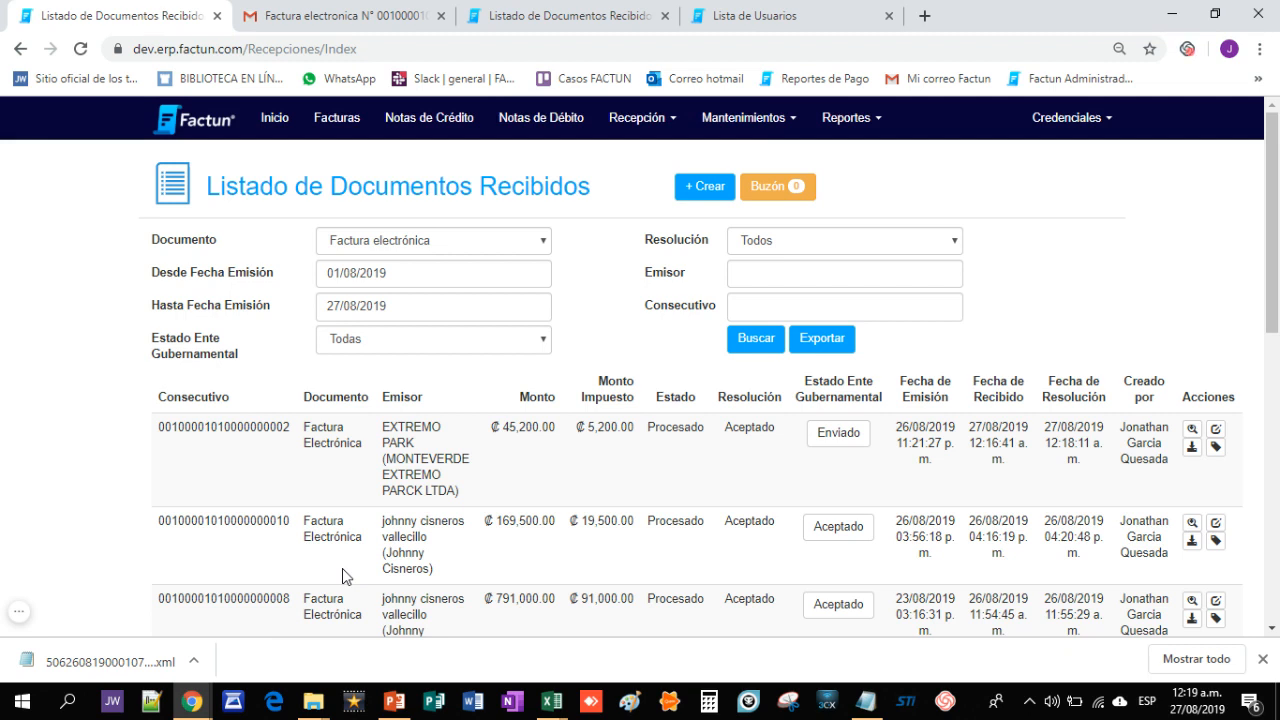
- Check the governmental entity's response for the 45,200.00 invoice, and leave that page for the invoice list
left_click(843, 438)
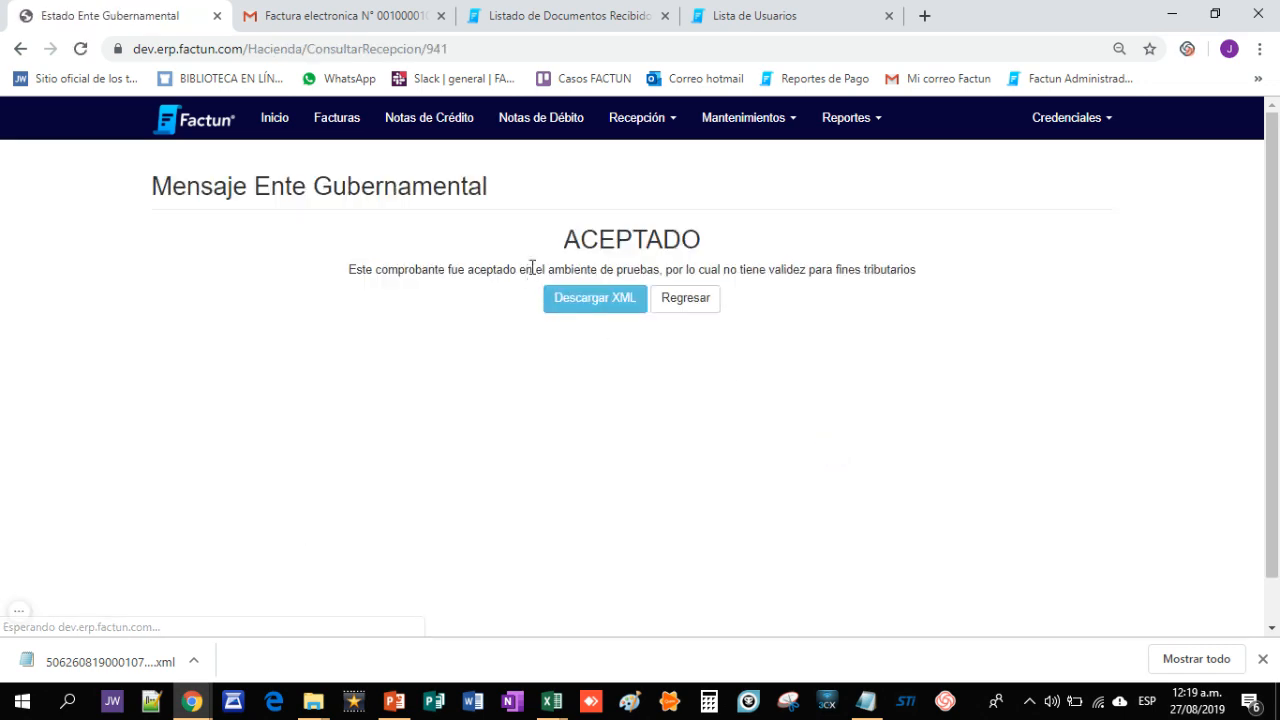
left_click(337, 120)
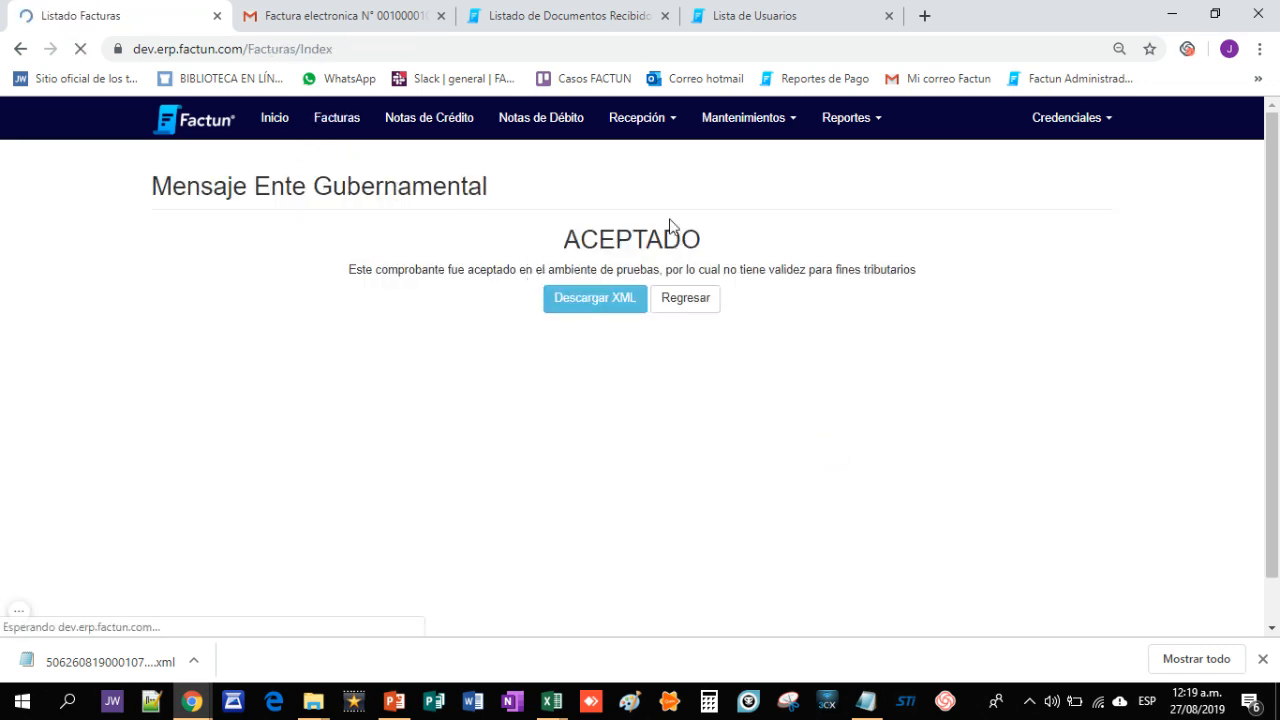
- Switch to the other Factun account's received documents list and open its reception mailbox
left_click(558, 18)
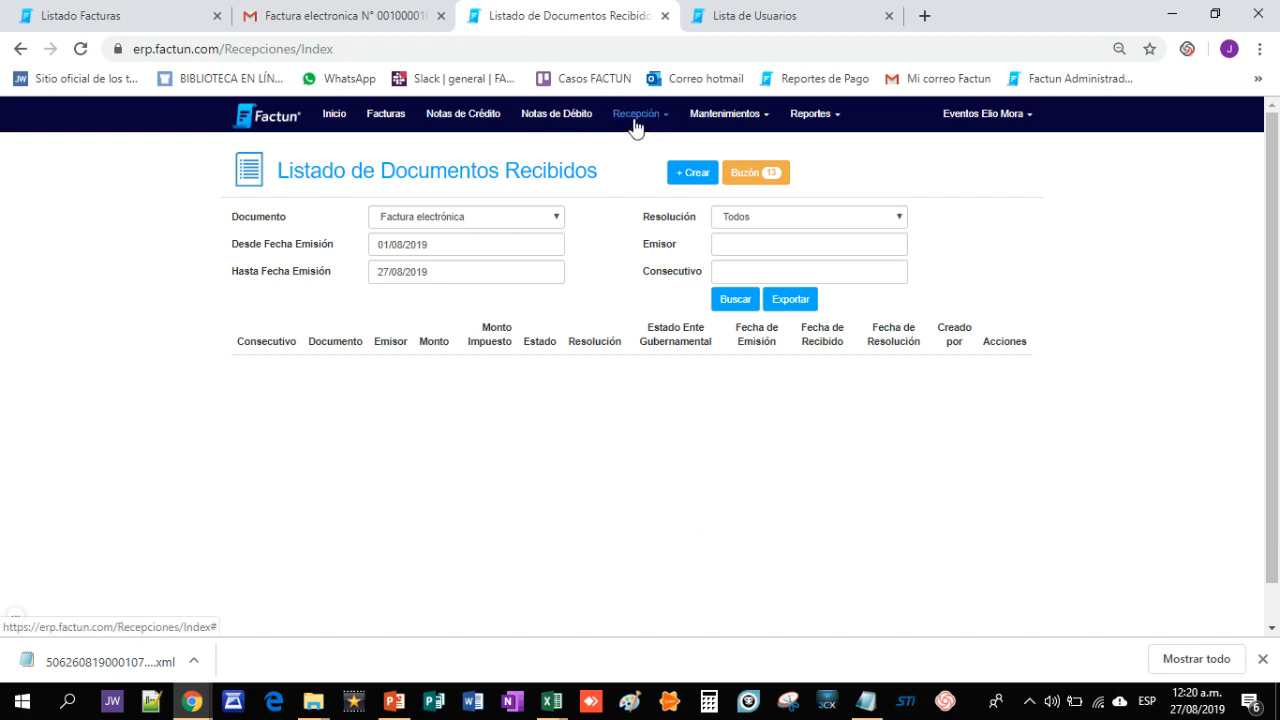
left_click(770, 178)
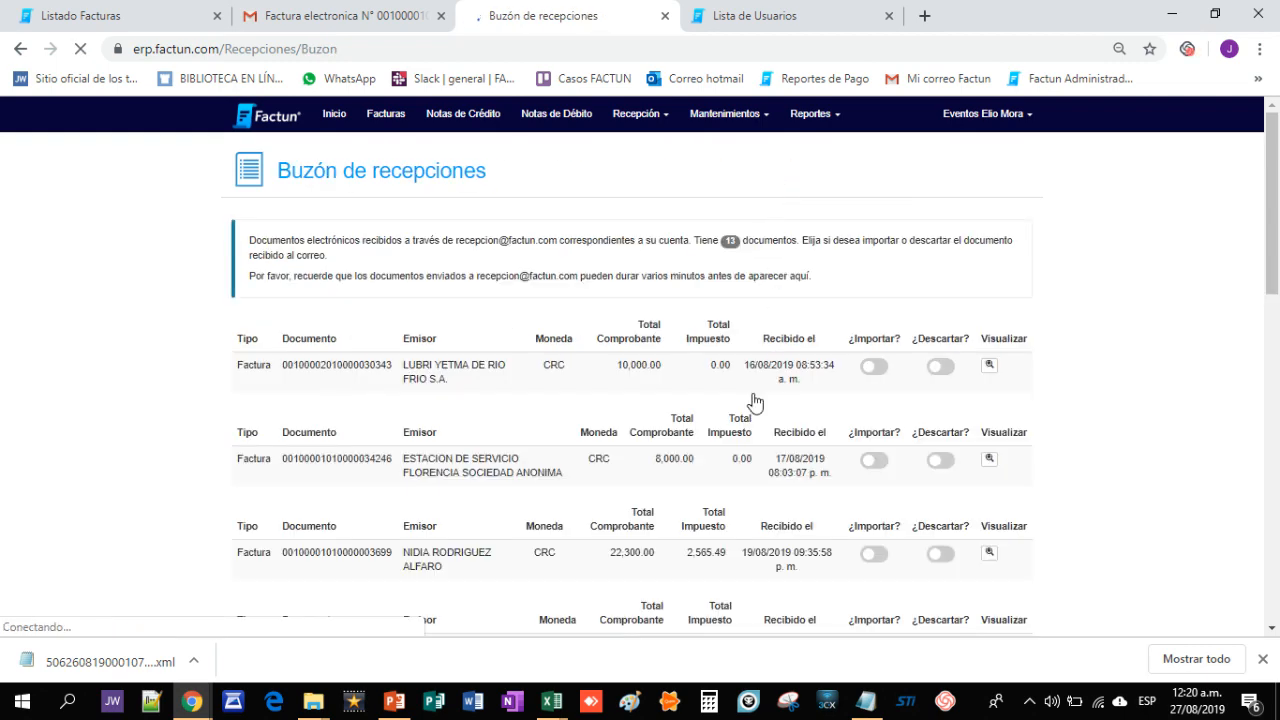
scroll(666, 495, "down", 2)
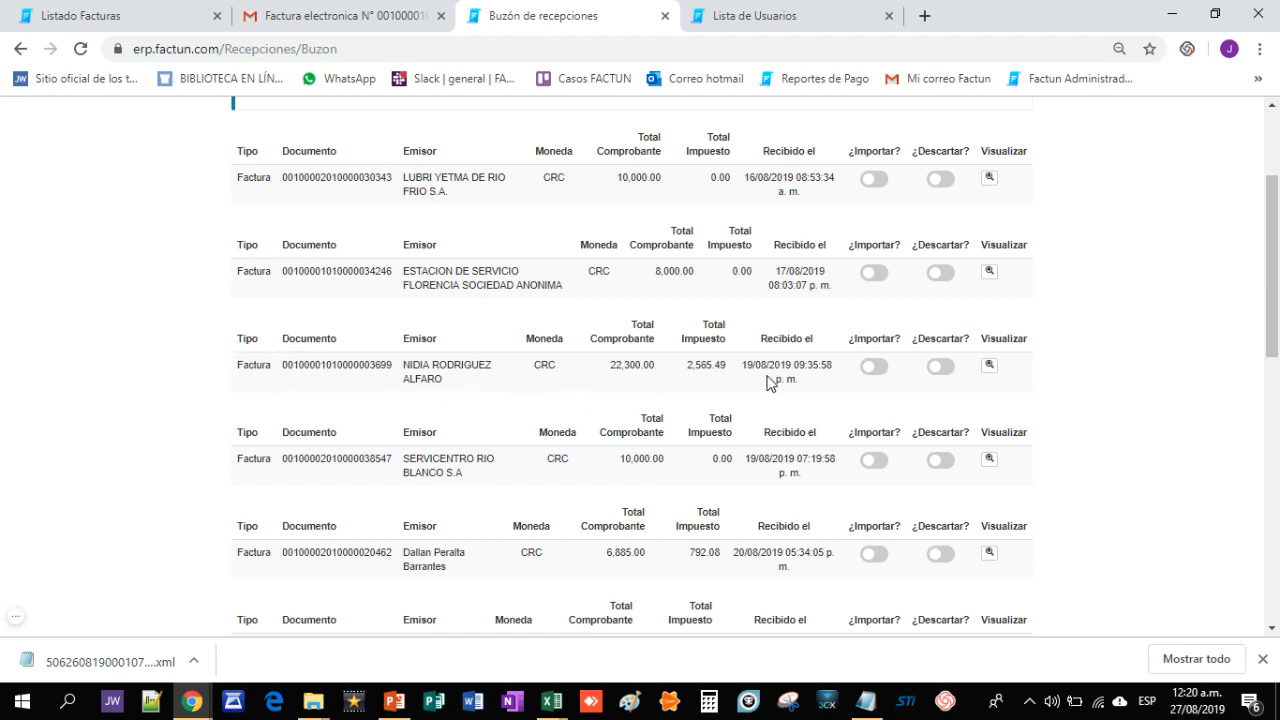
- Mark the 22,300.00 invoice received on 19/08/2019 for import with the resolution Aceptado
left_click(874, 367)
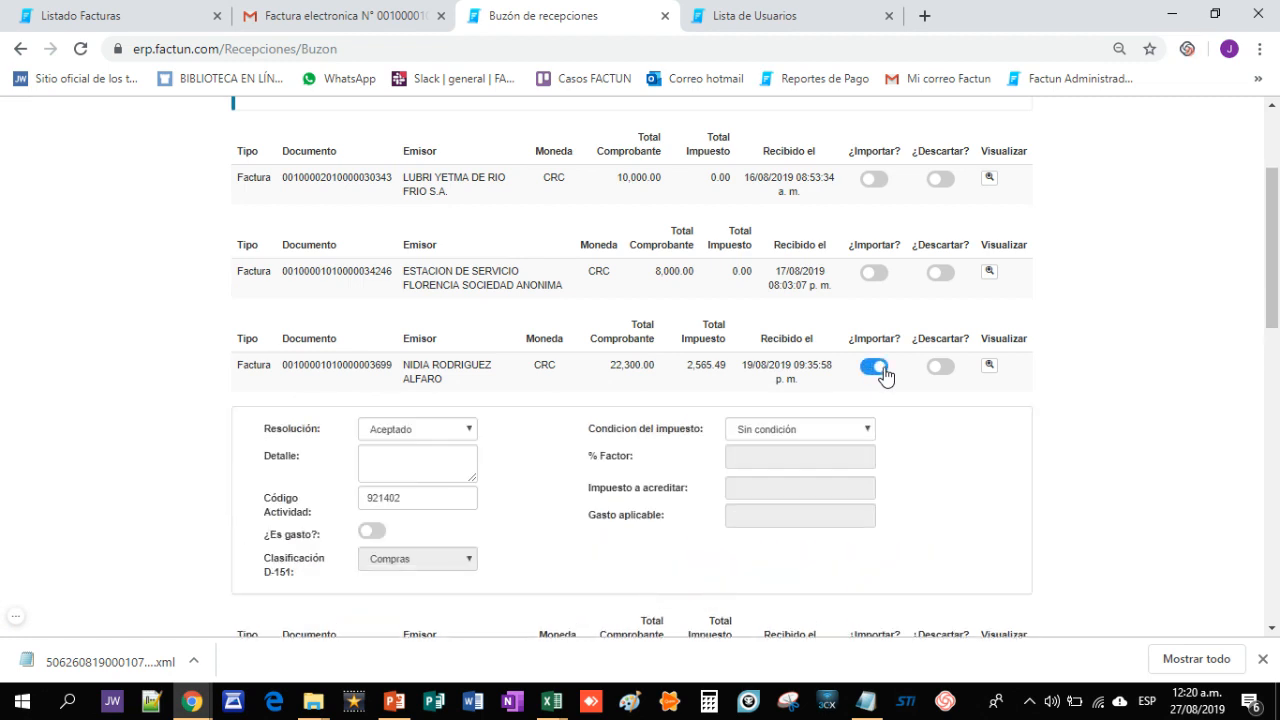
left_click(470, 428)
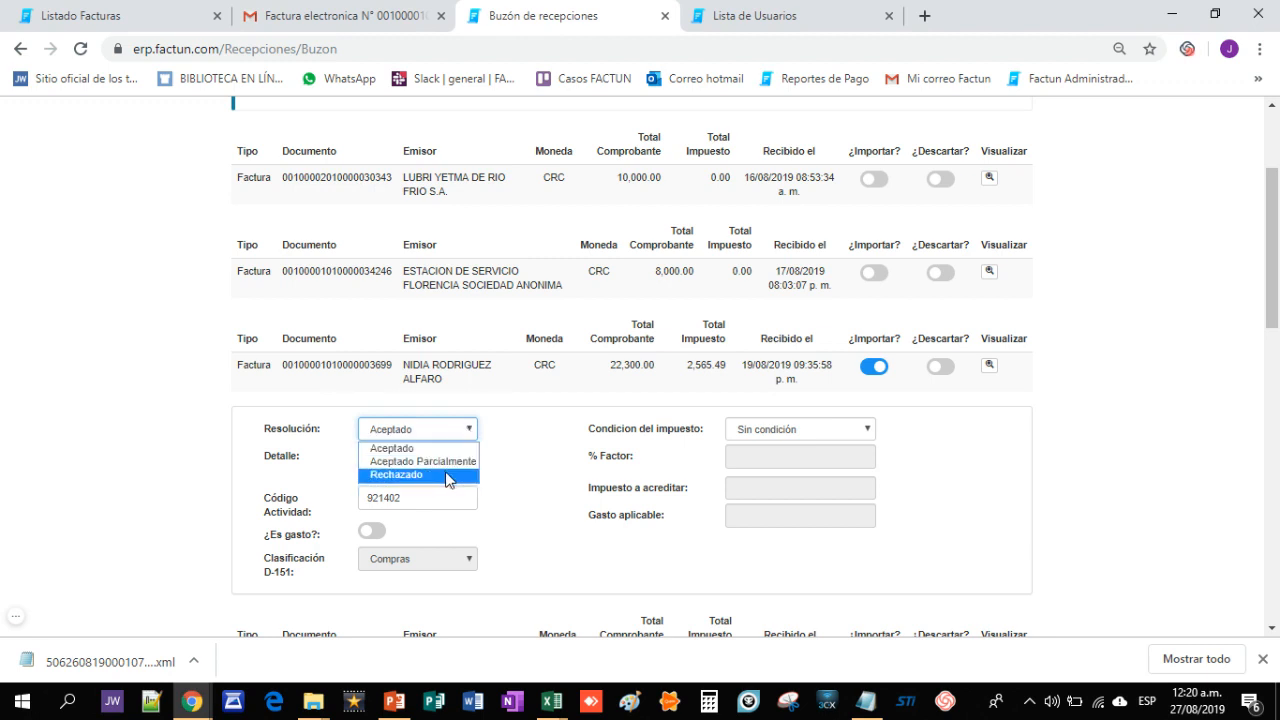
left_click(449, 448)
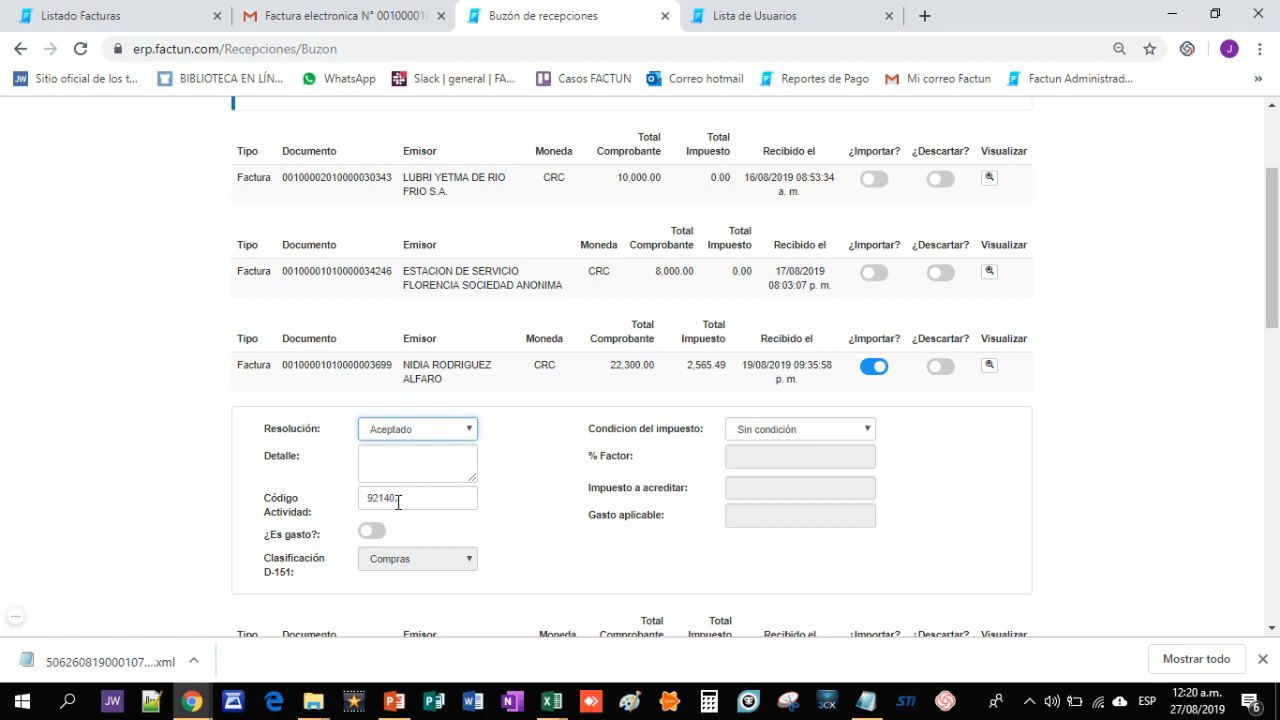
type("2")
- View the 22,300.00 invoice's details, highlight its line item description and close the preview
left_click(988, 368)
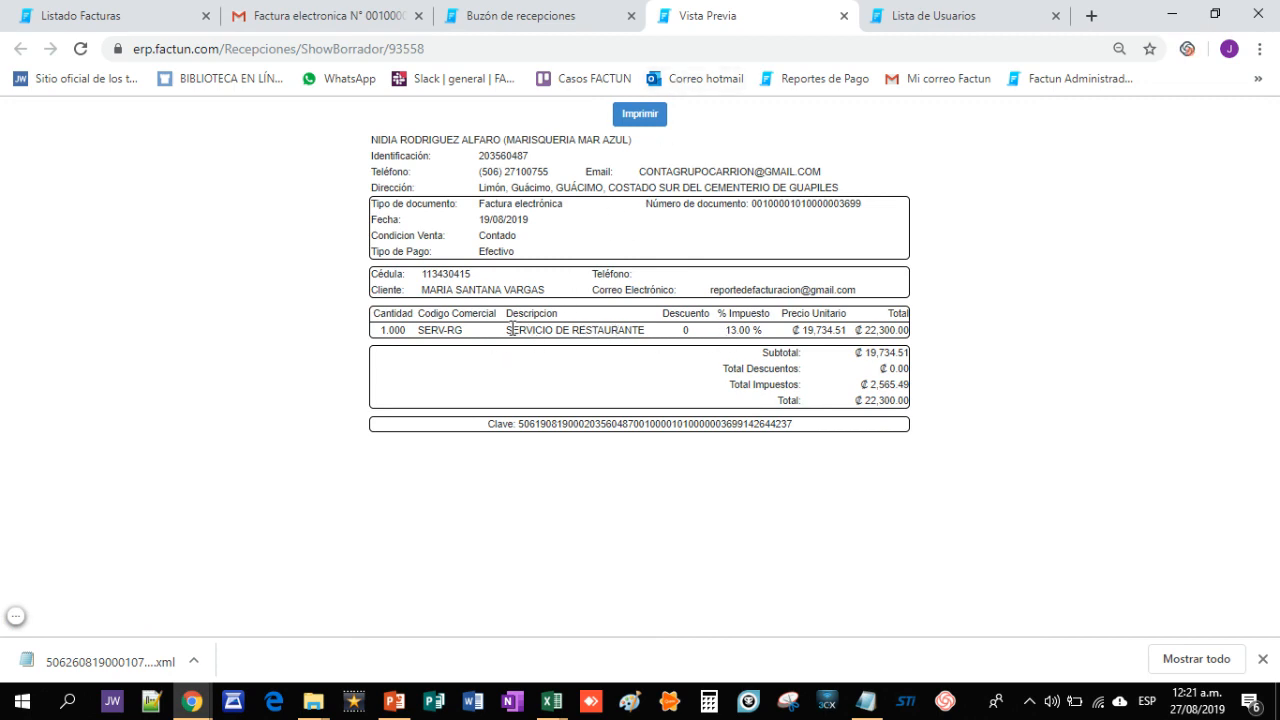
left_click_drag(511, 330, 706, 249)
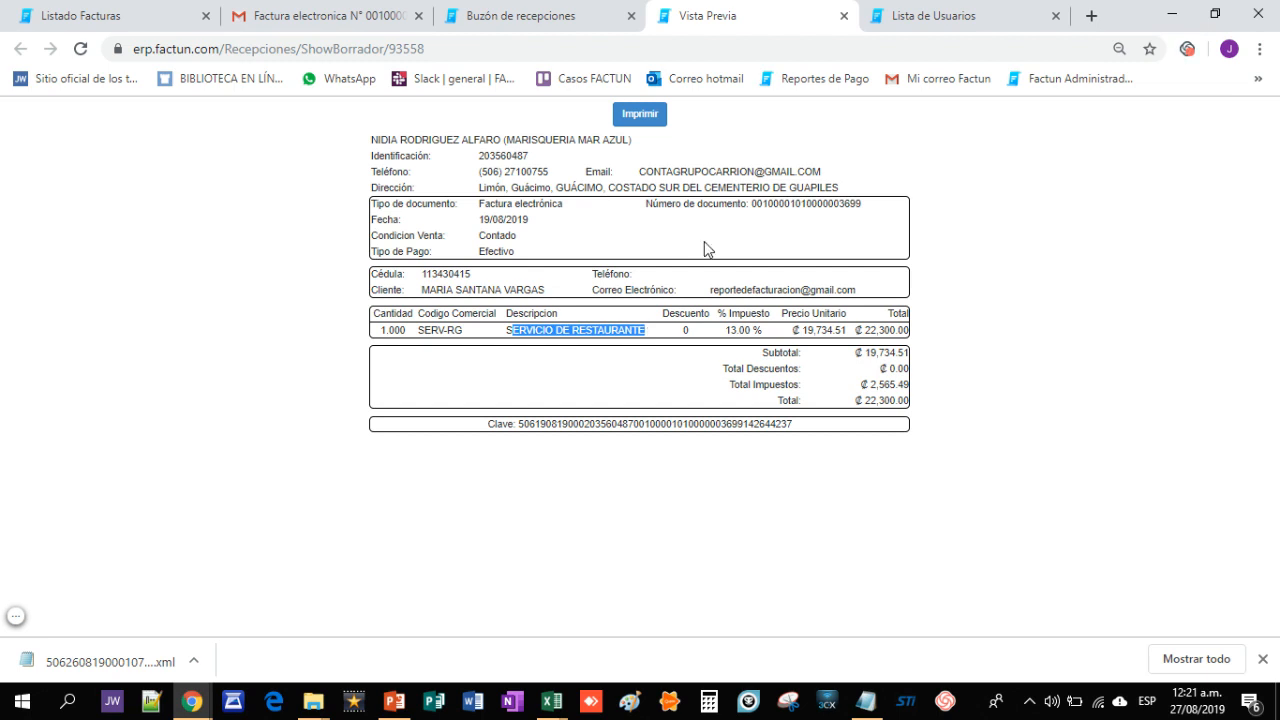
left_click(843, 16)
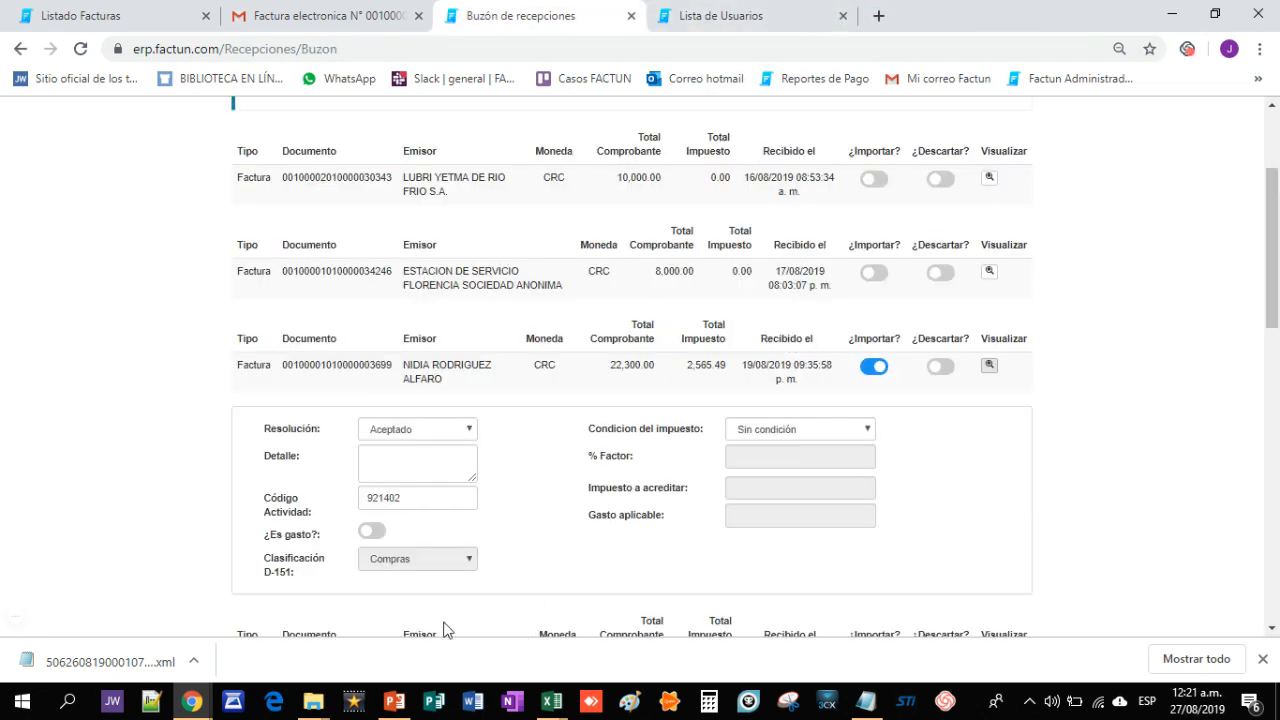
- Flag the 22,300.00 invoice as an expense and choose Compras as its D-151 classification
left_click(376, 536)
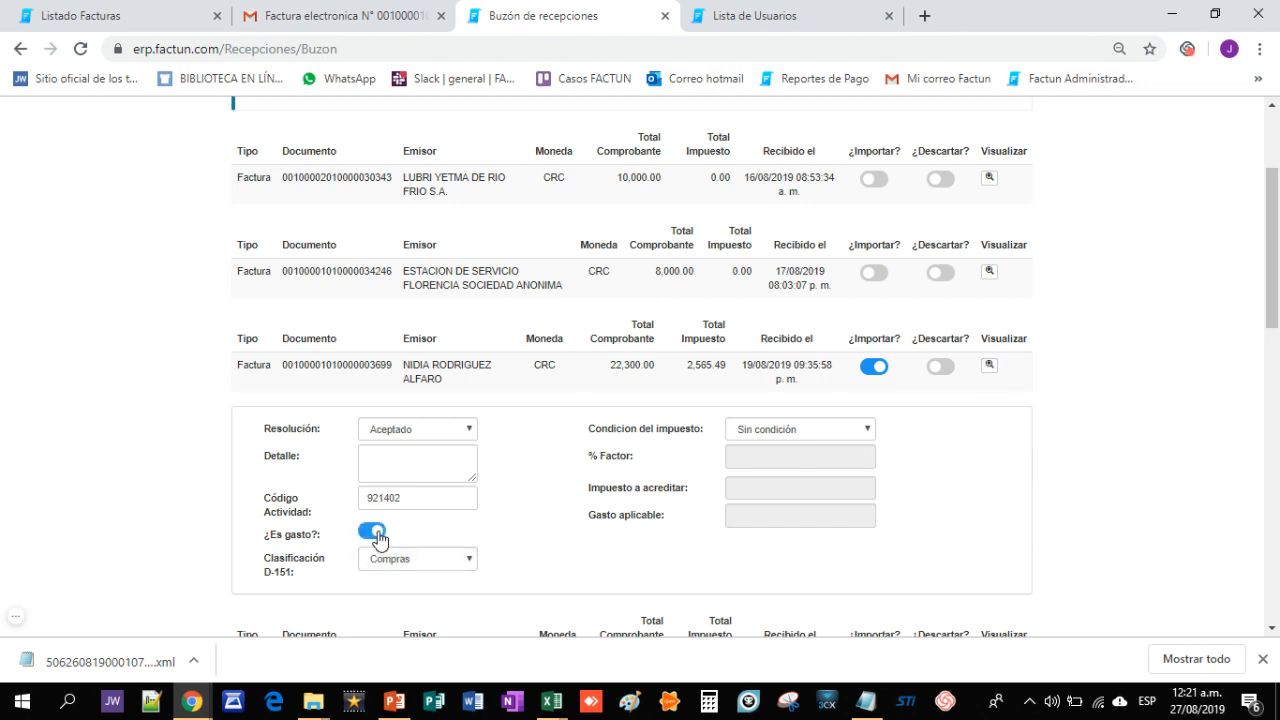
left_click(472, 568)
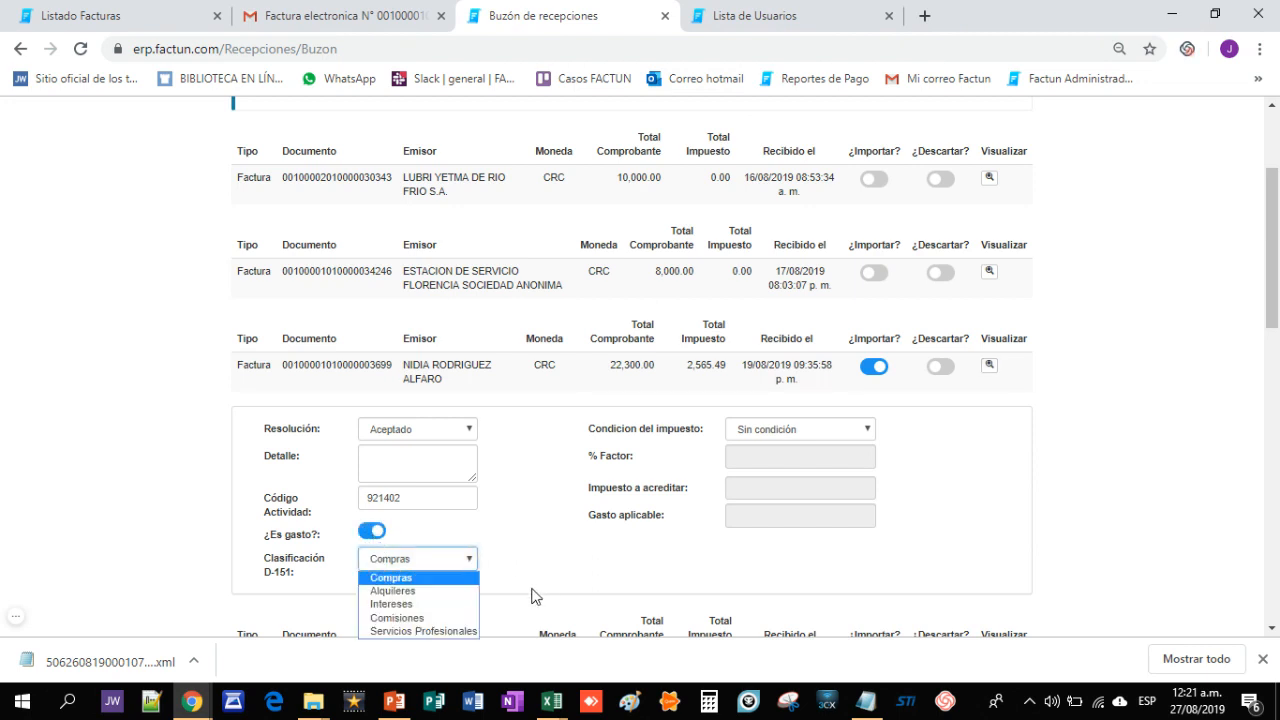
left_click(403, 578)
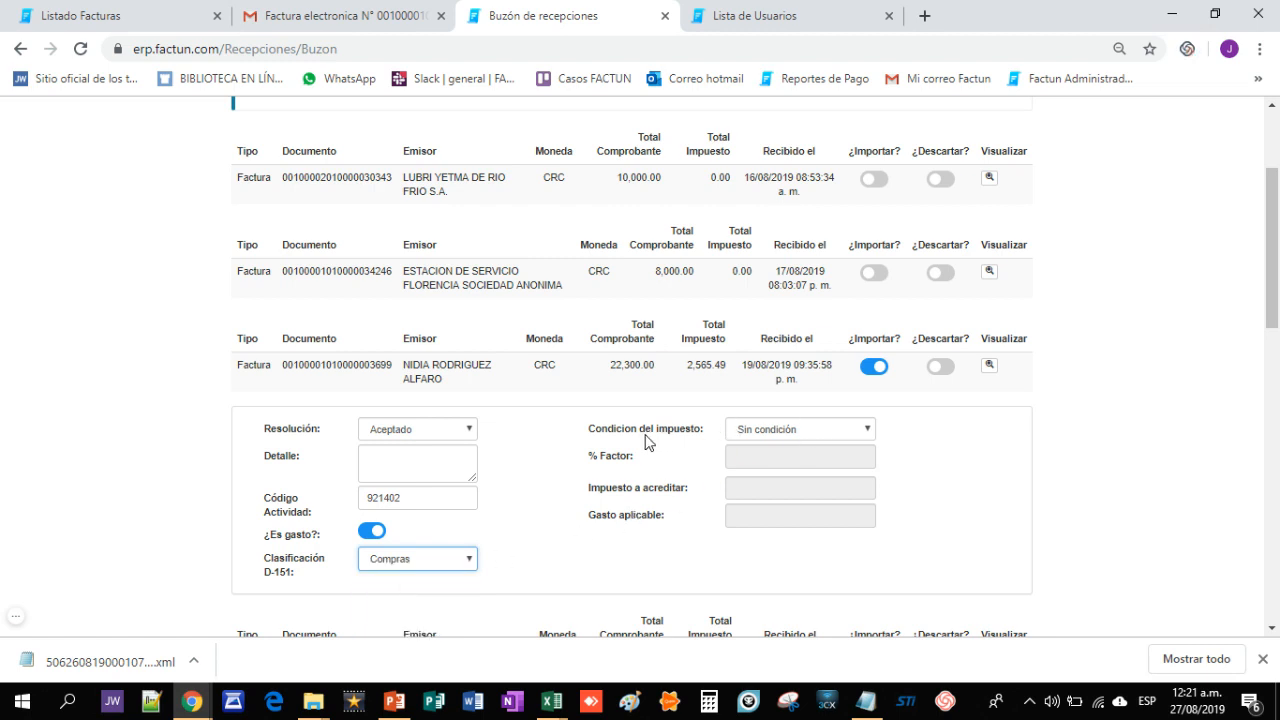
- Set the 22,300.00 invoice's tax condition to Genera crédito IVA and calculate the creditable tax and applicable expense
left_click(869, 431)
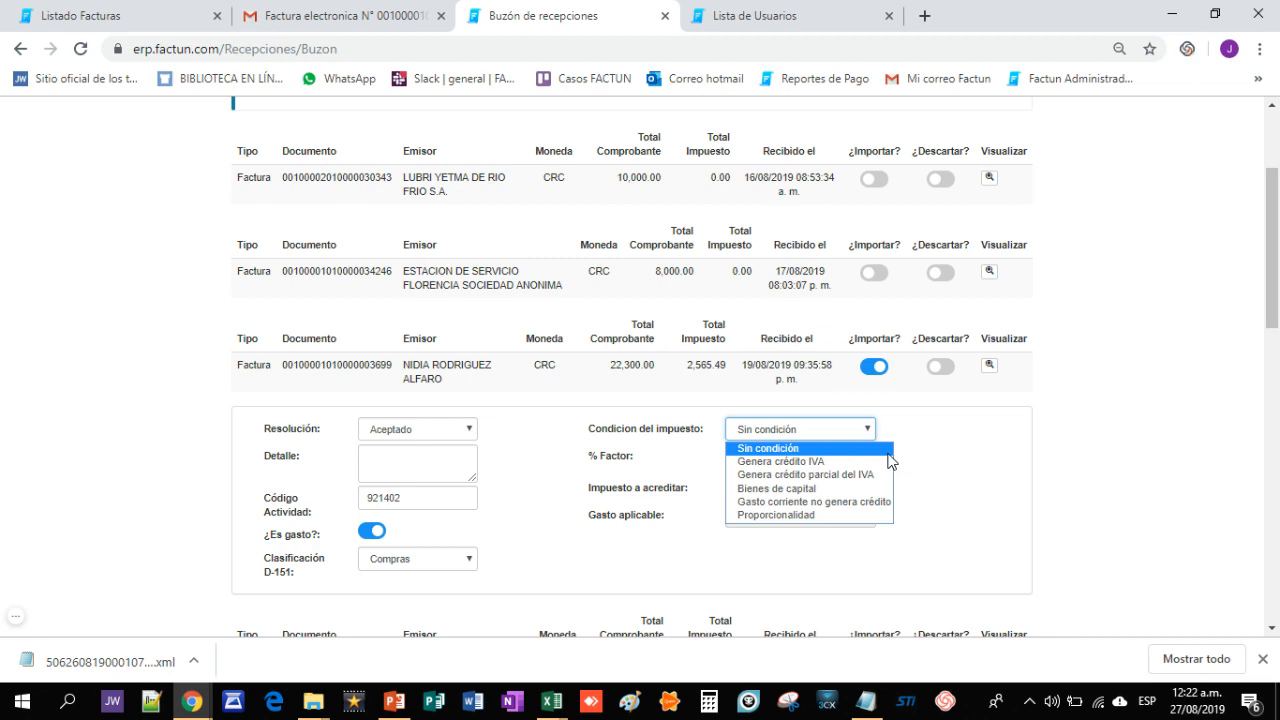
left_click(812, 462)
left_click(756, 486)
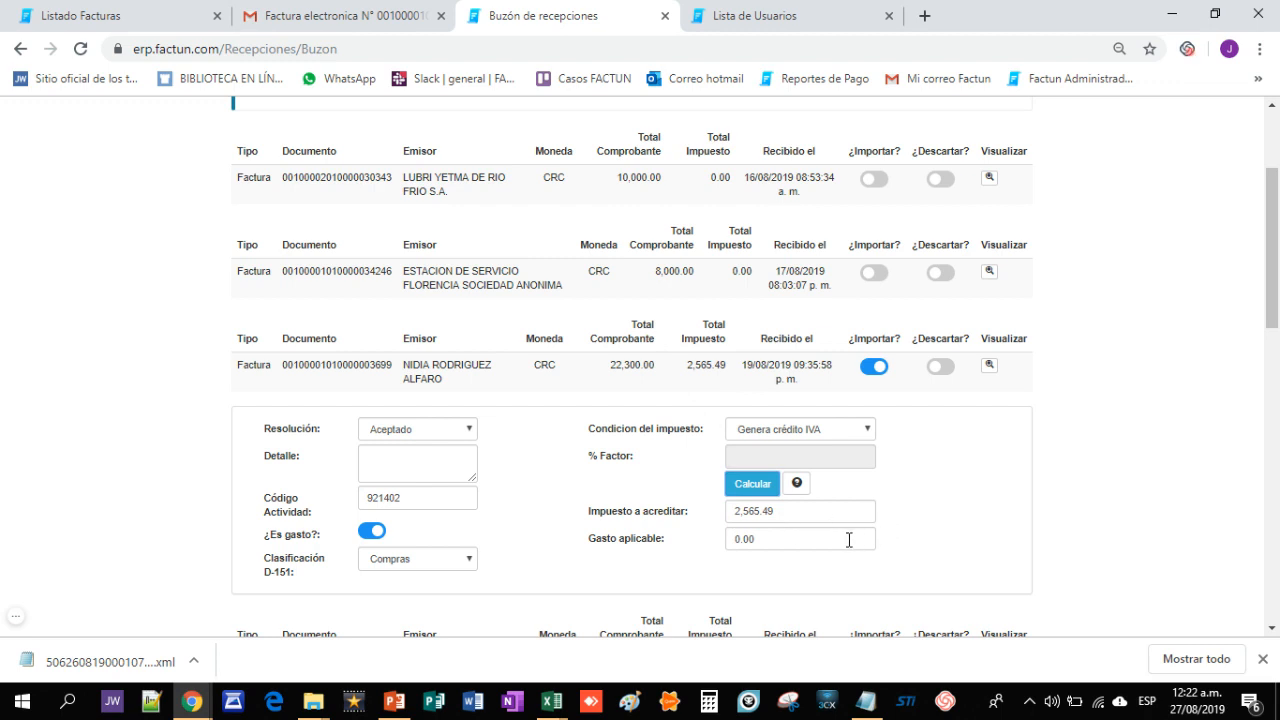
- Change the invoice's tax condition to Genera crédito parcial del IVA and try to calculate its tax amounts
left_click(866, 432)
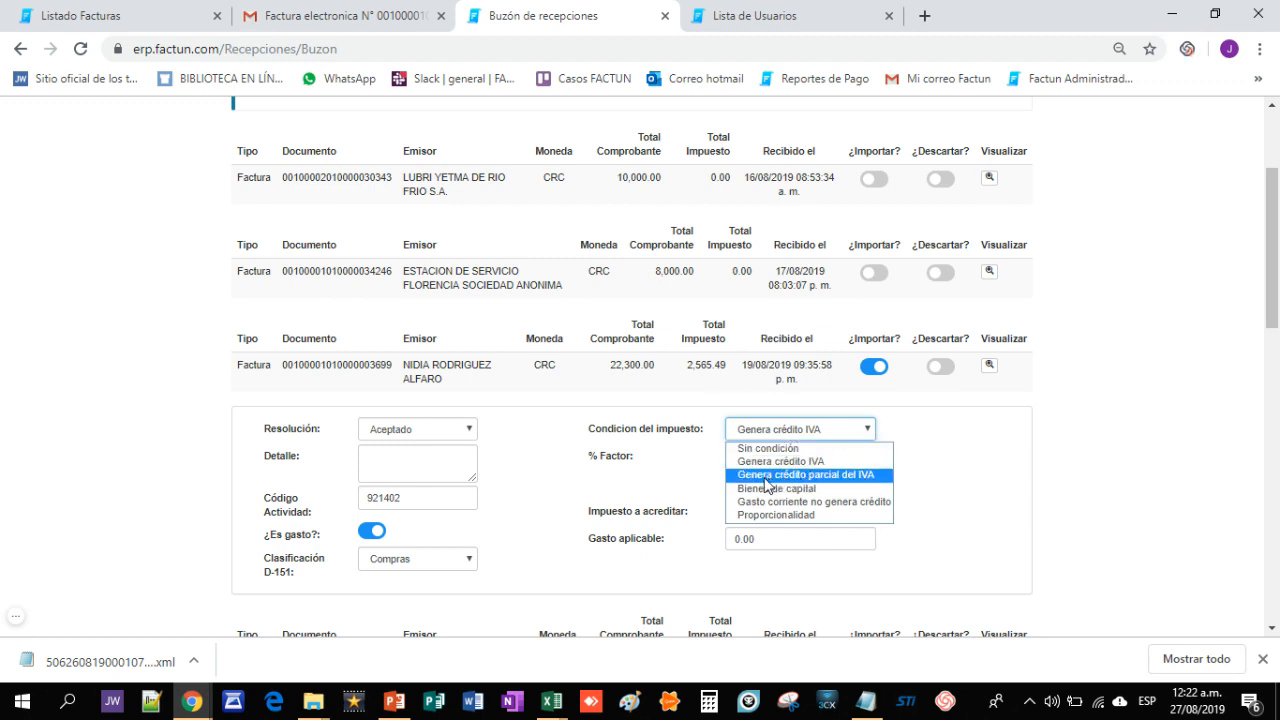
left_click(830, 476)
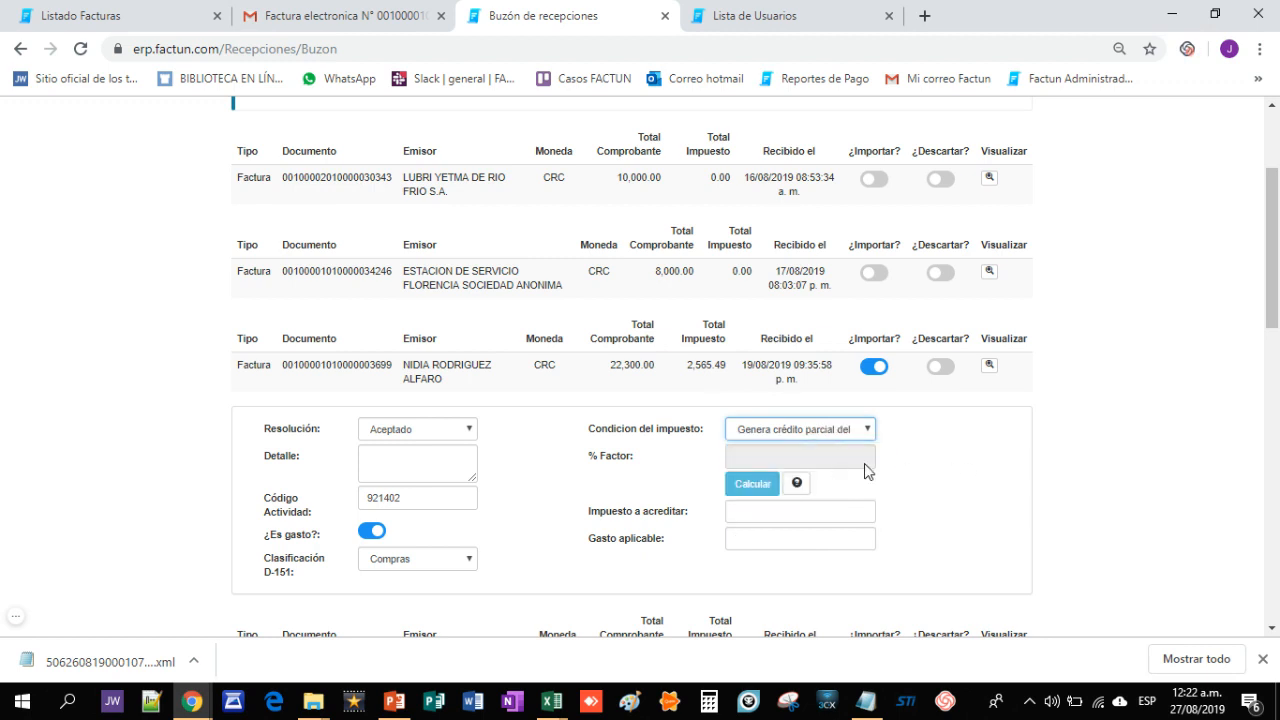
left_click(759, 489)
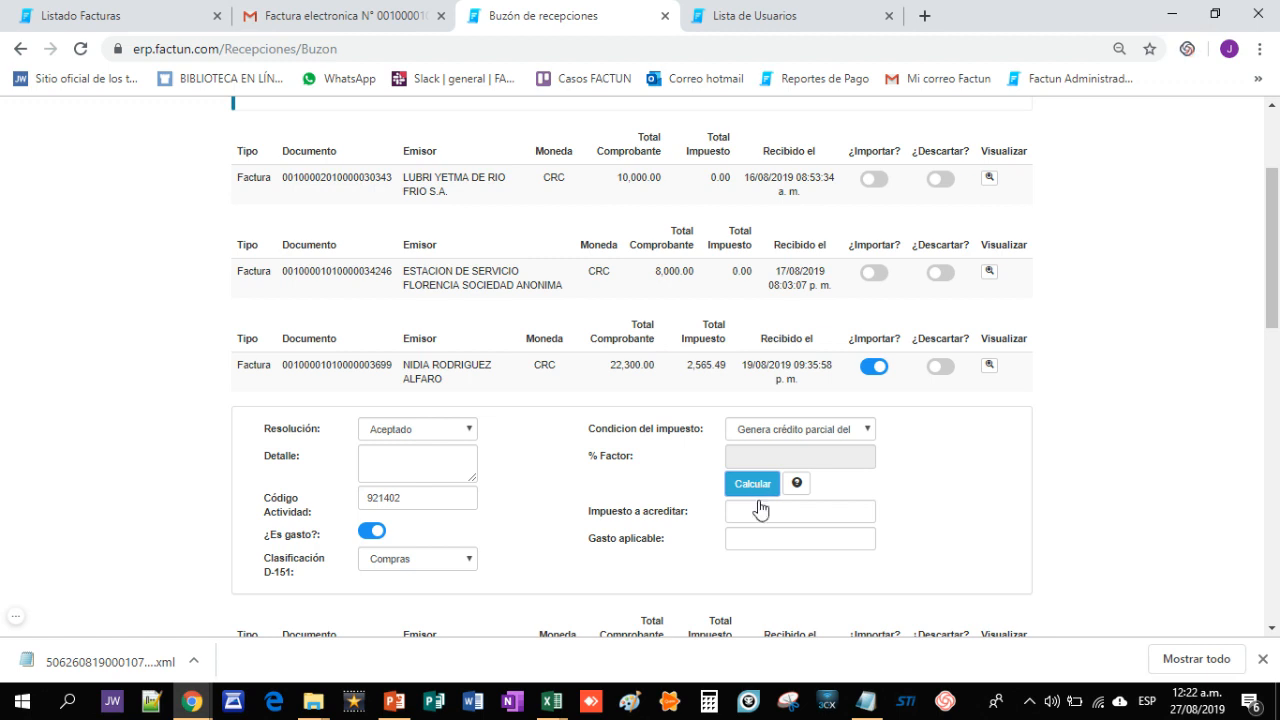
- Try the tax conditions Bienes de capital and Gasto corriente no genera crédito for the 22,300.00 invoice
left_click(864, 436)
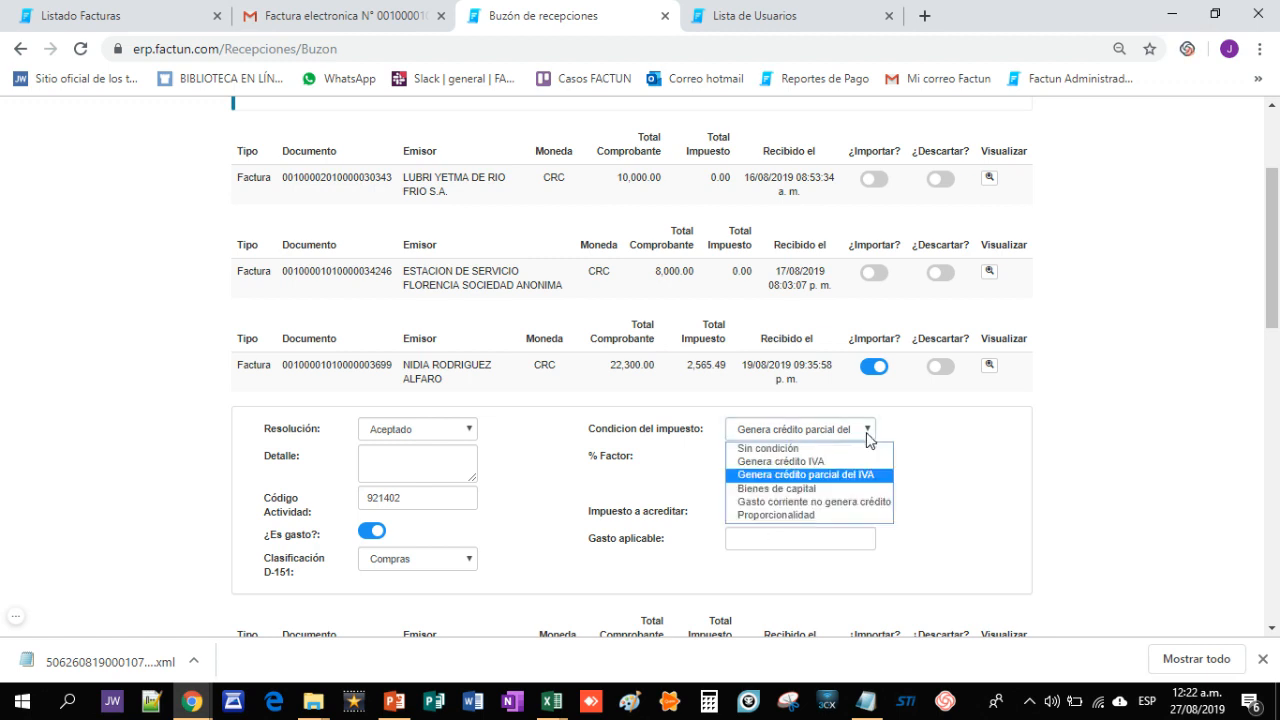
left_click(798, 489)
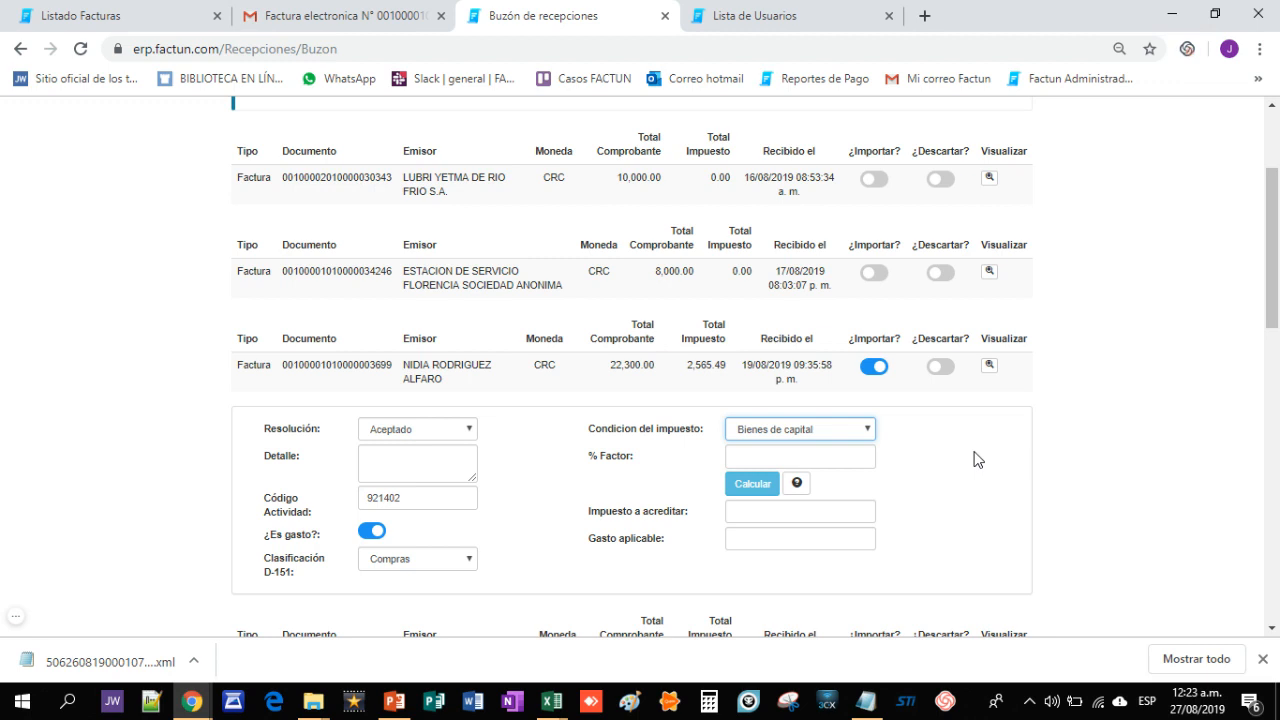
left_click(743, 515)
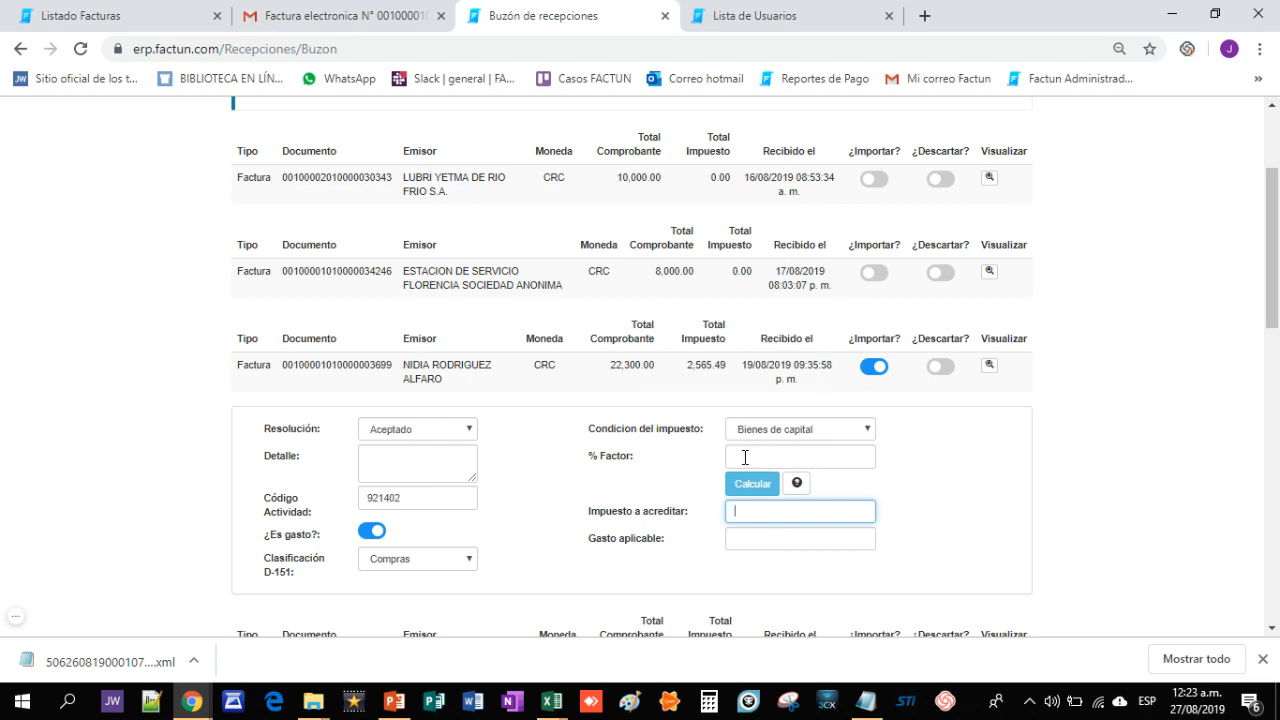
left_click(745, 457)
left_click(980, 483)
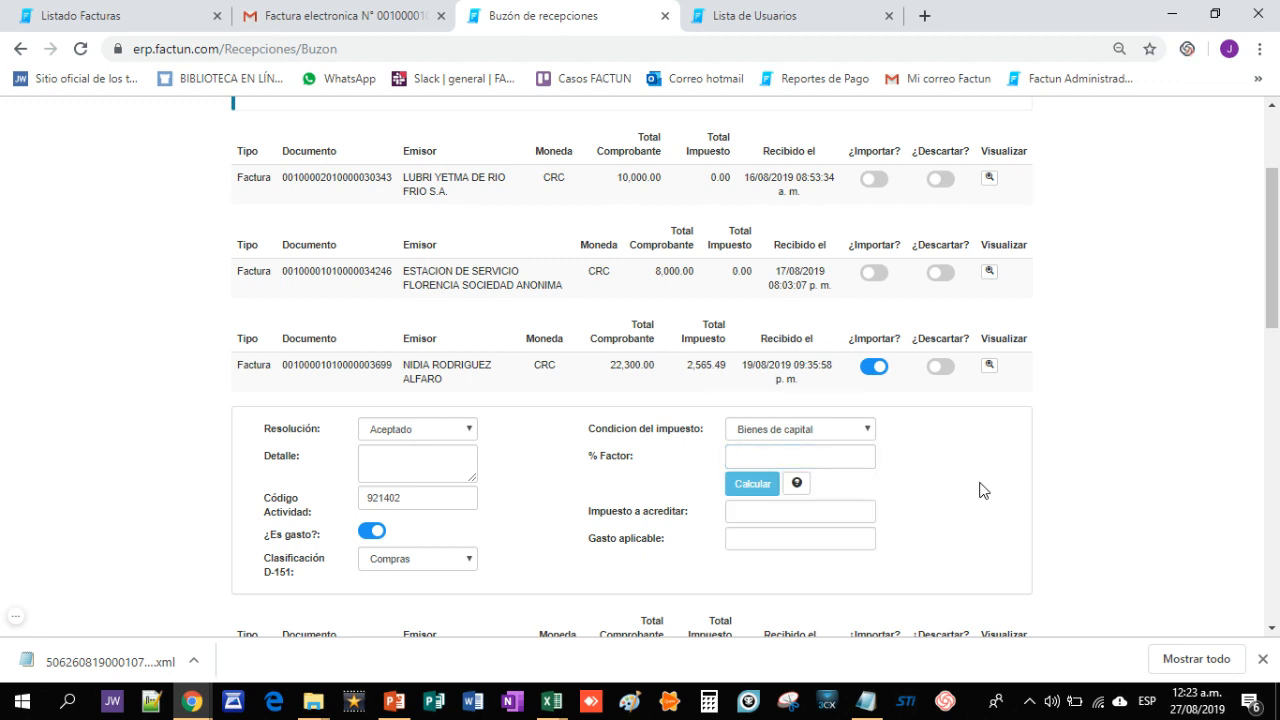
left_click(865, 429)
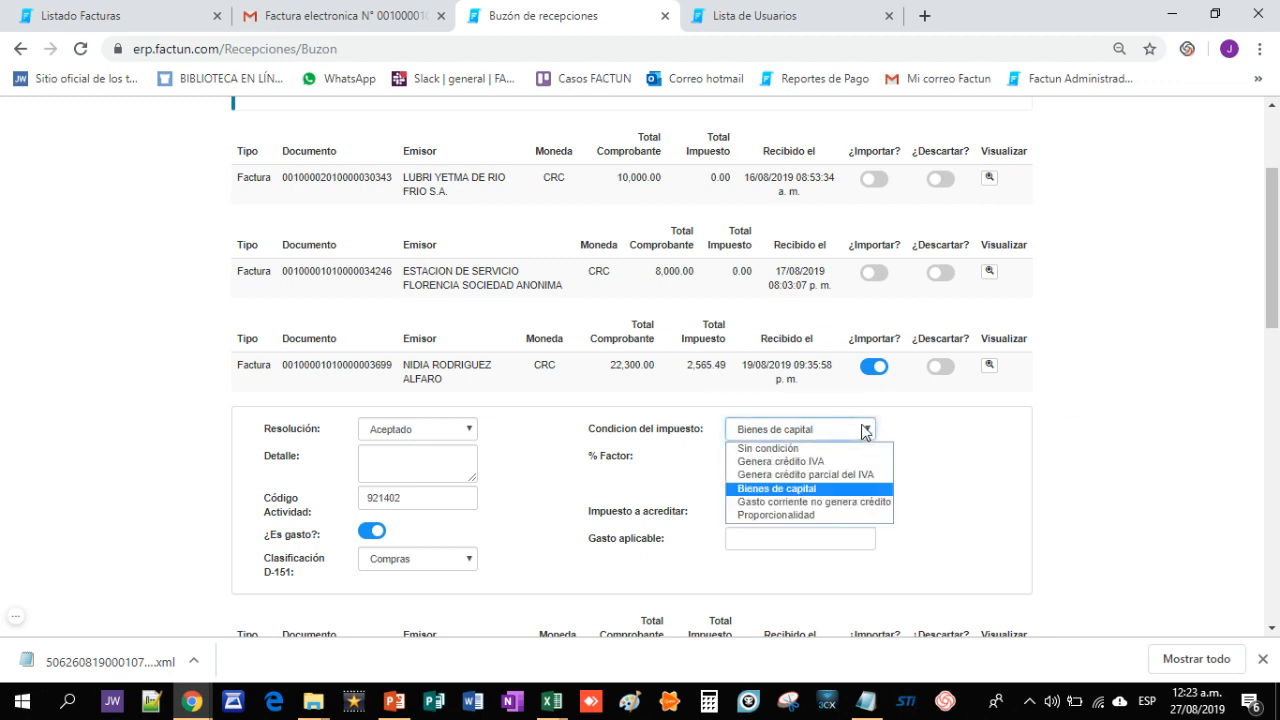
left_click(801, 501)
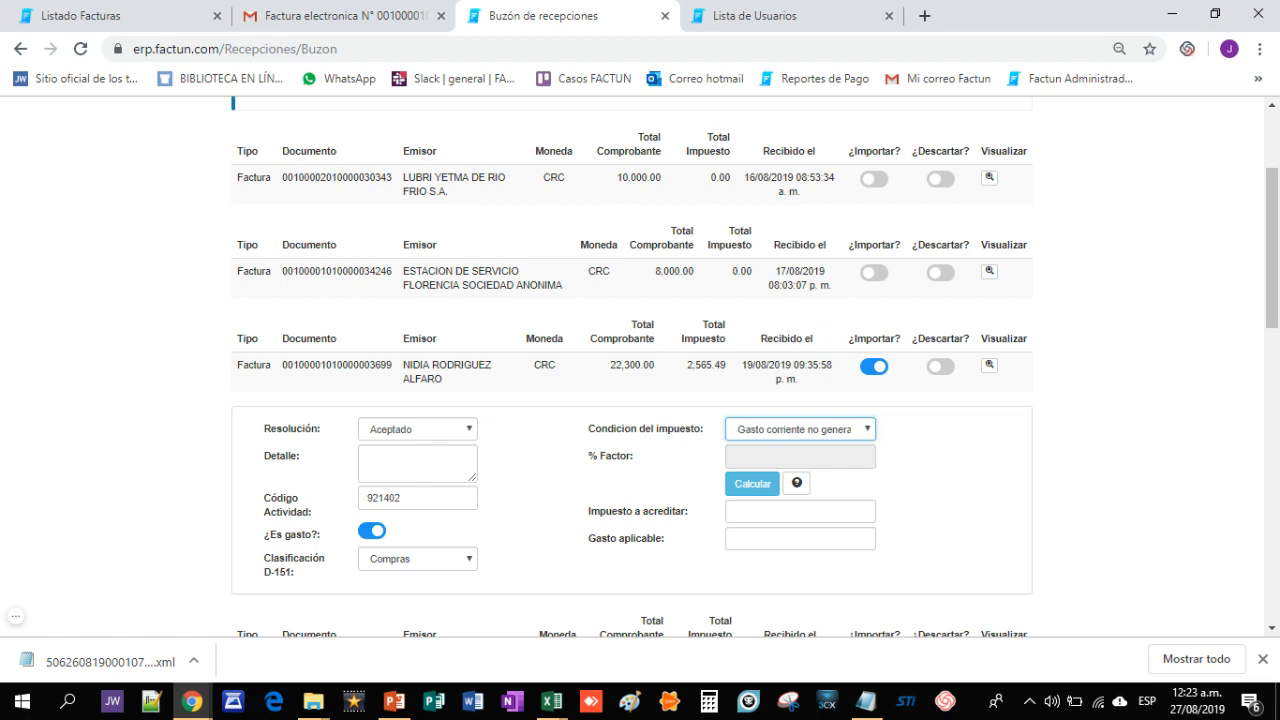
- Set the invoice's tax condition to Proporcionalidad with a factor of 100% and calculate the tax amounts
left_click(870, 430)
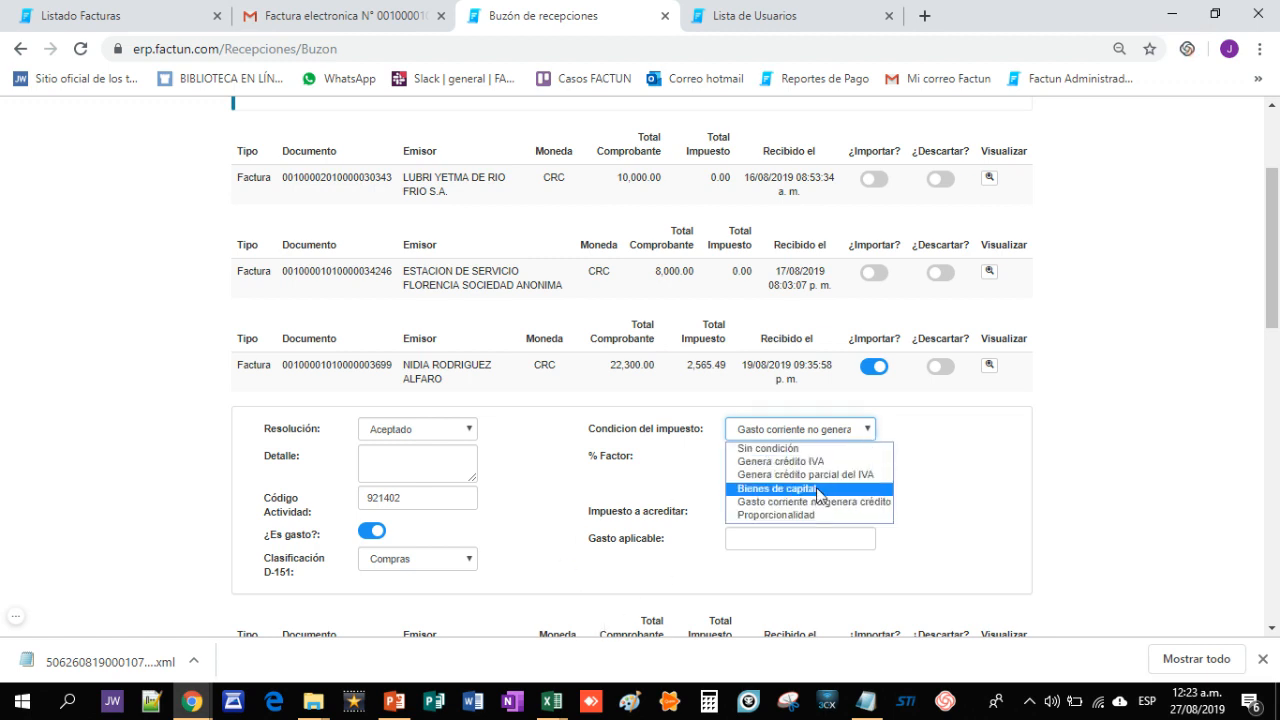
left_click(794, 516)
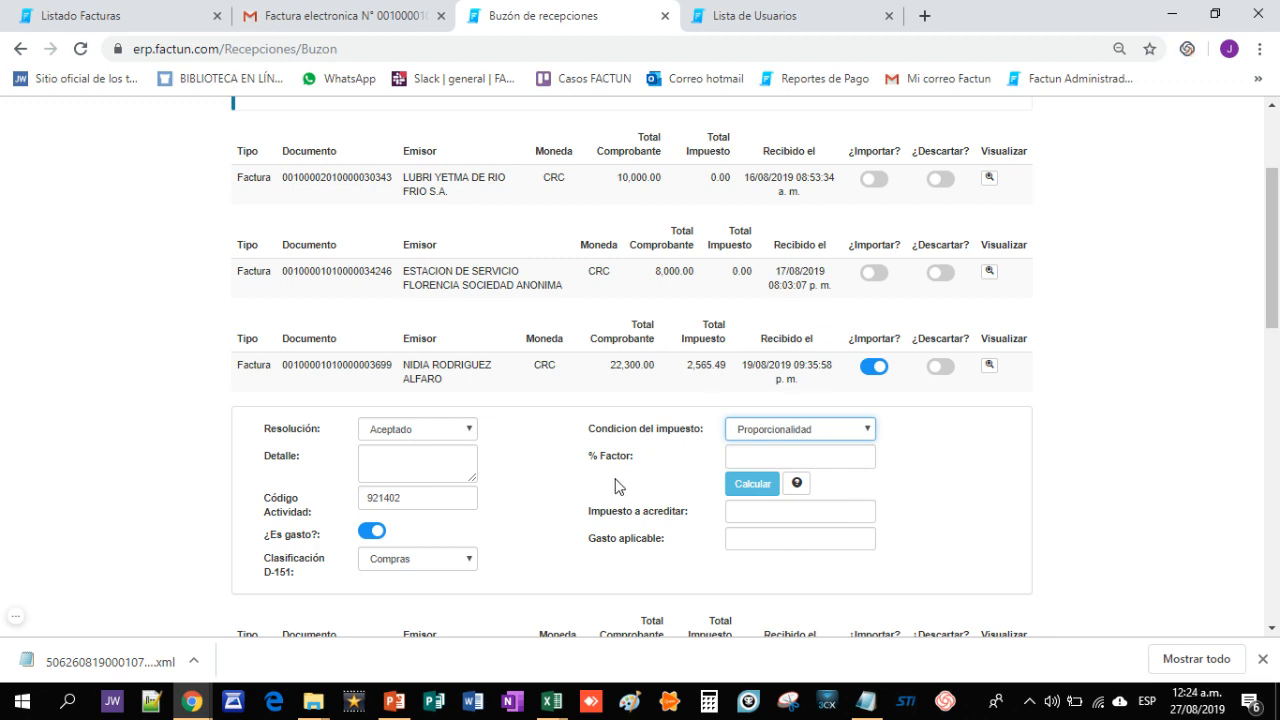
left_click(743, 457)
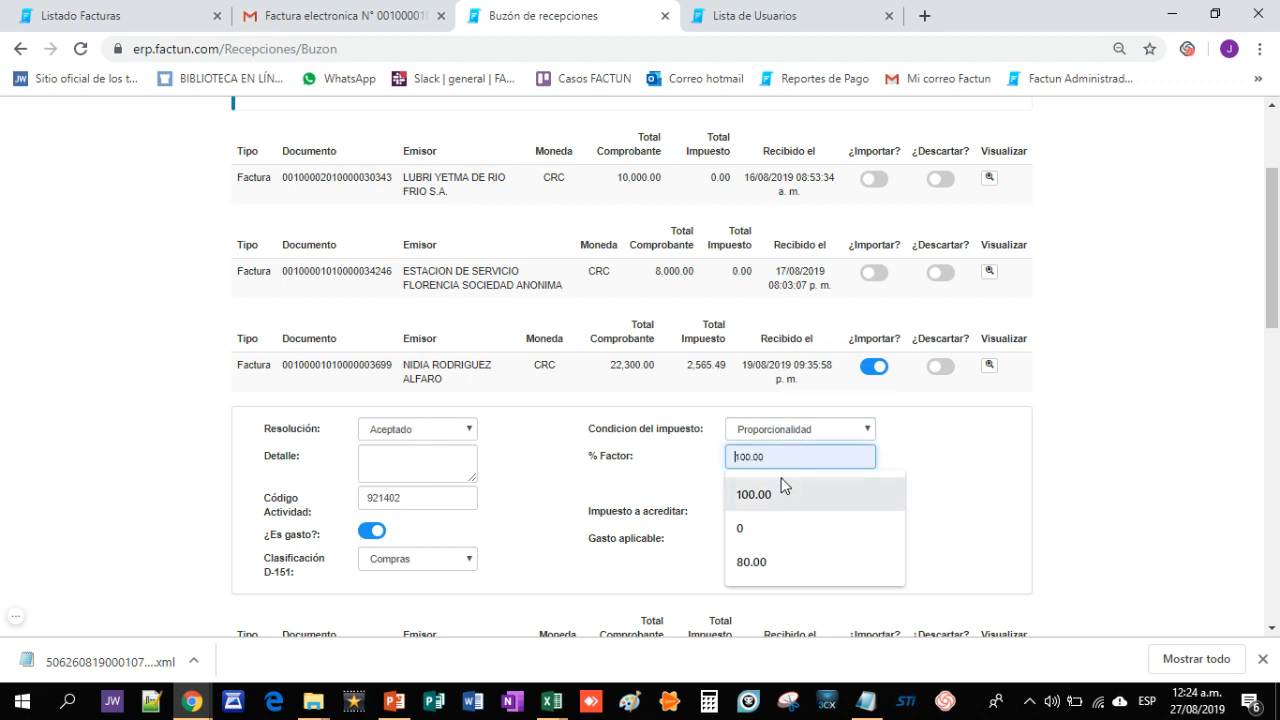
type("100")
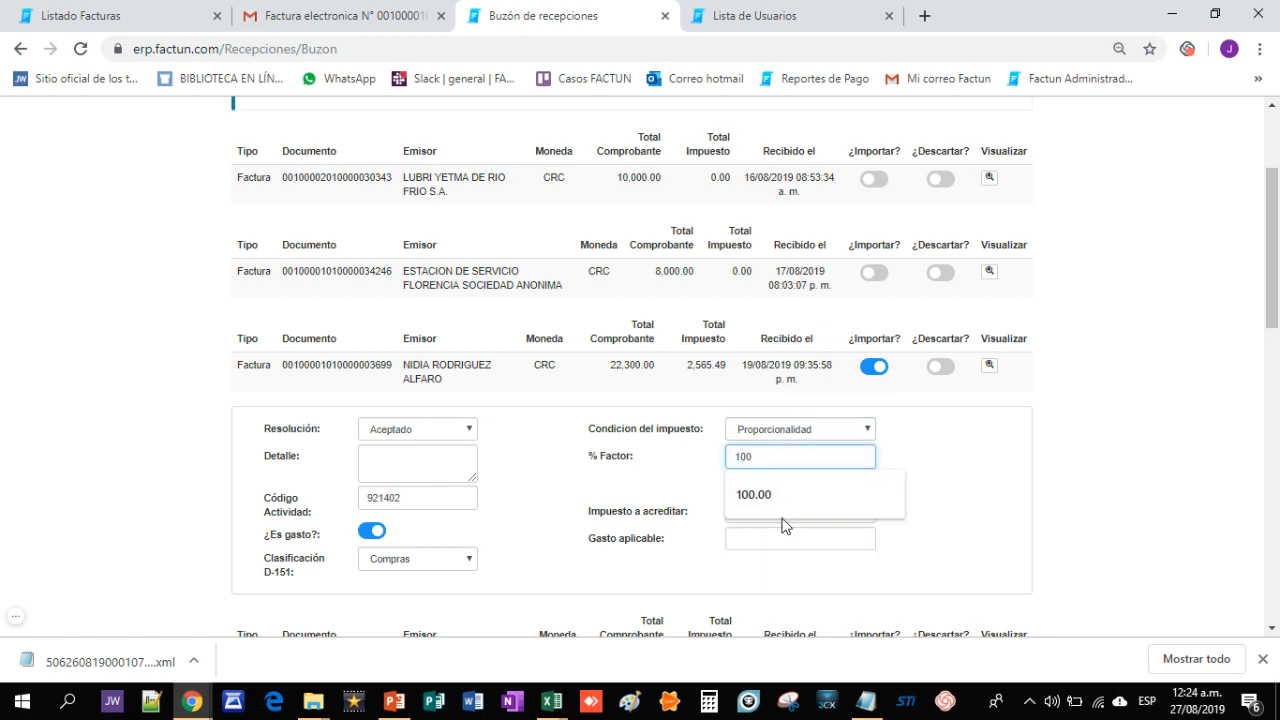
left_click(750, 583)
left_click(752, 486)
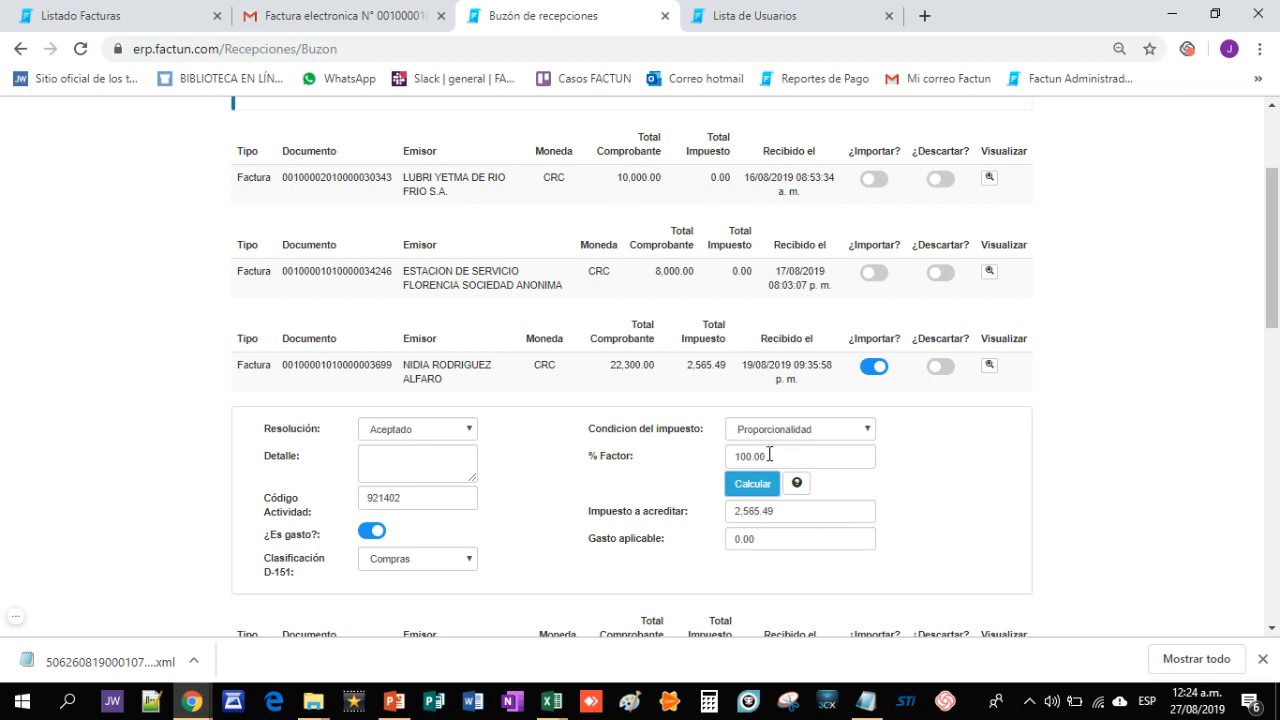
- Change the proportionality factor to 80%, recalculate, and highlight the creditable tax and applicable expense amounts
left_click_drag(769, 455, 591, 463)
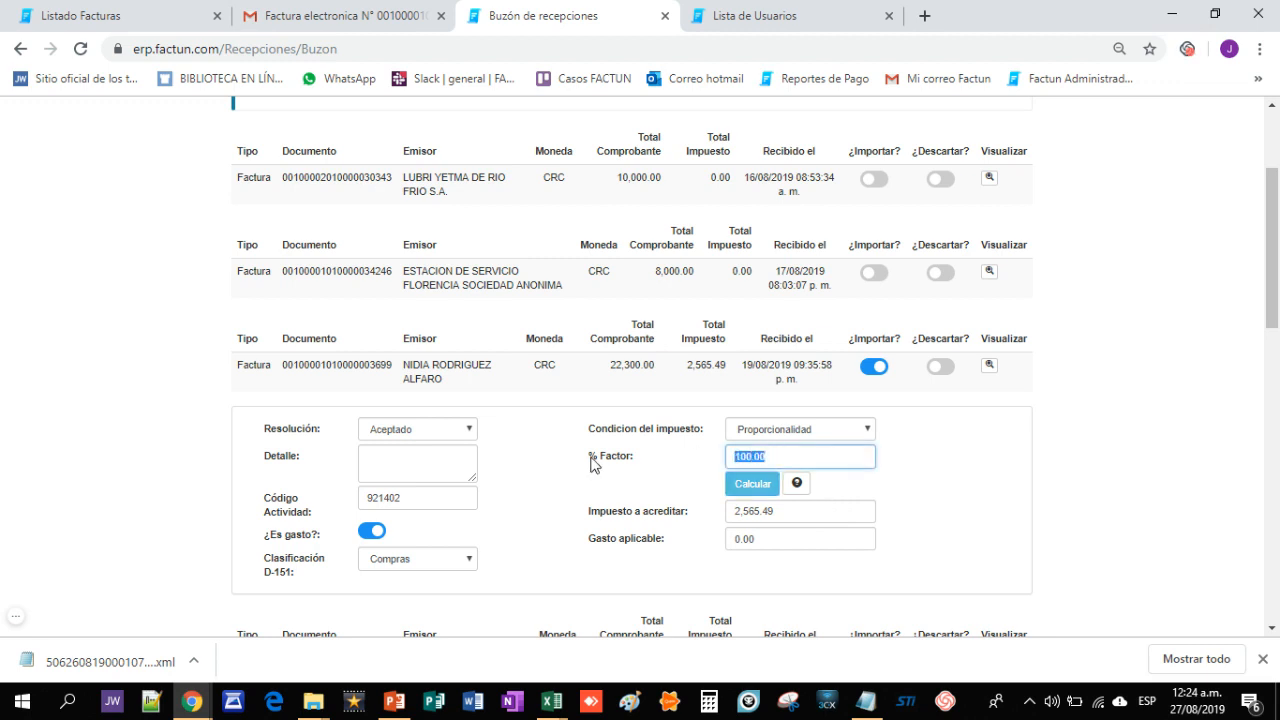
type("8")
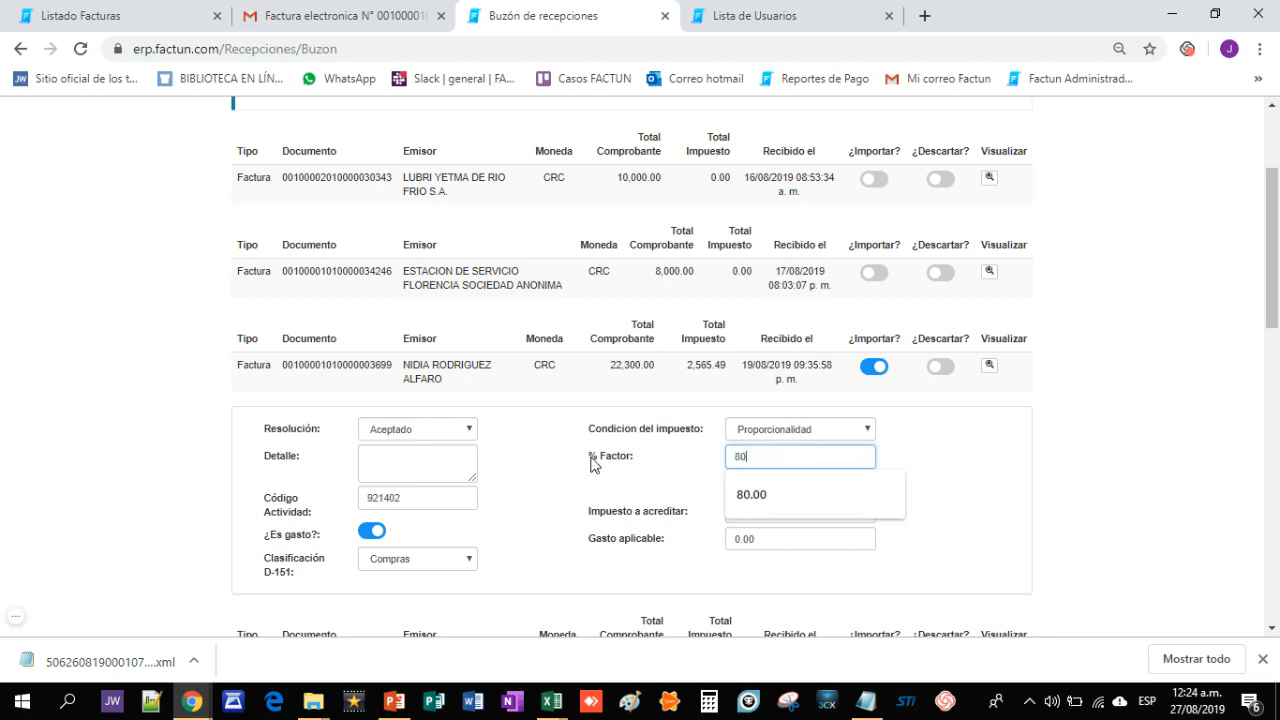
type("00")
left_click(730, 500)
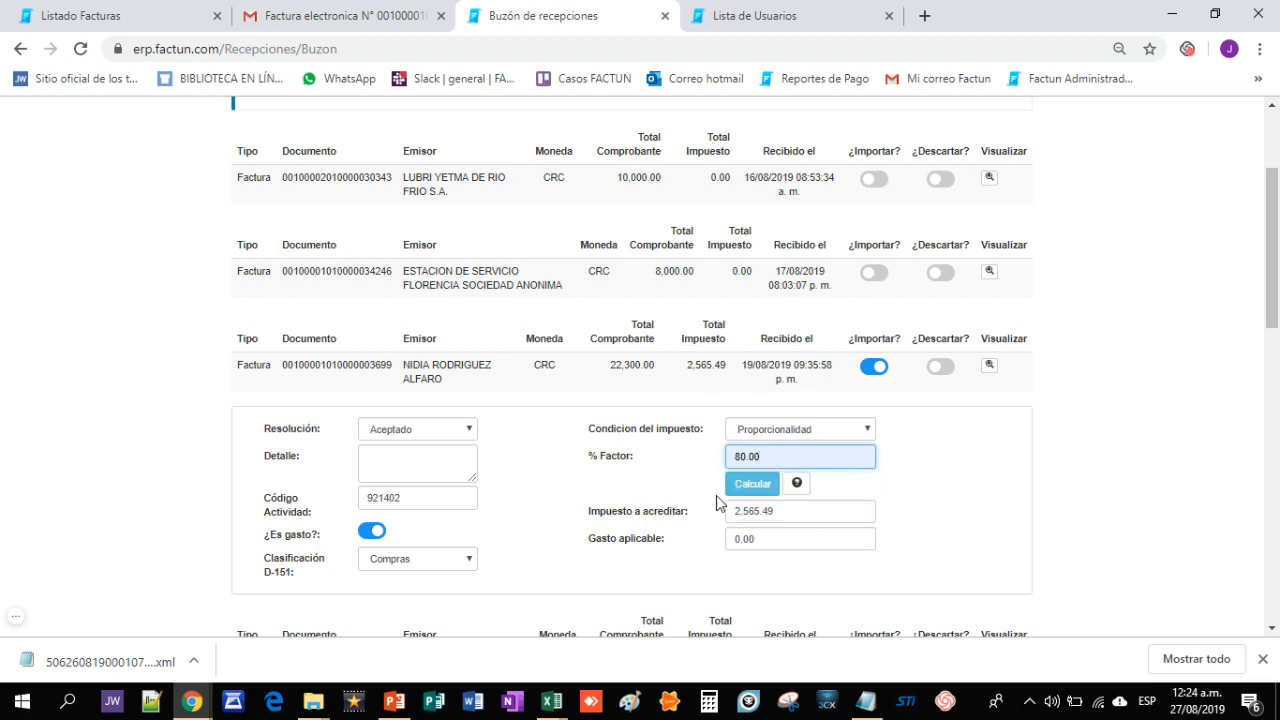
left_click(750, 484)
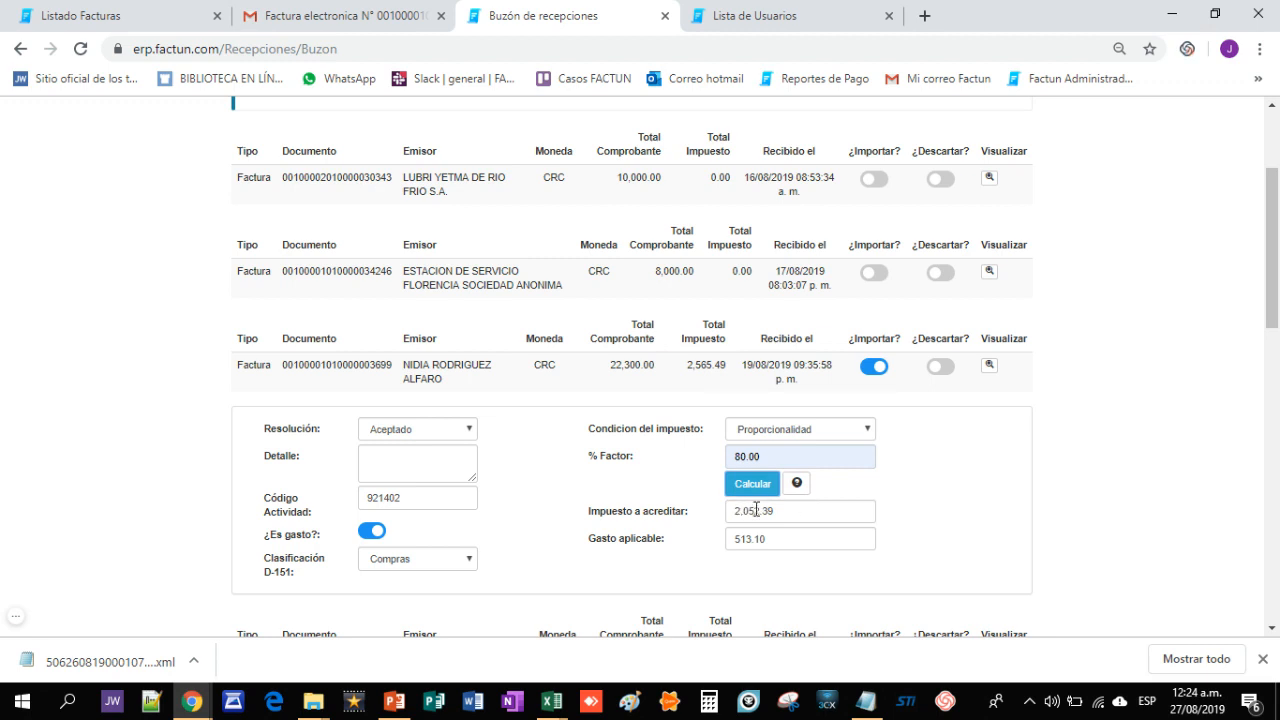
double_click(788, 512)
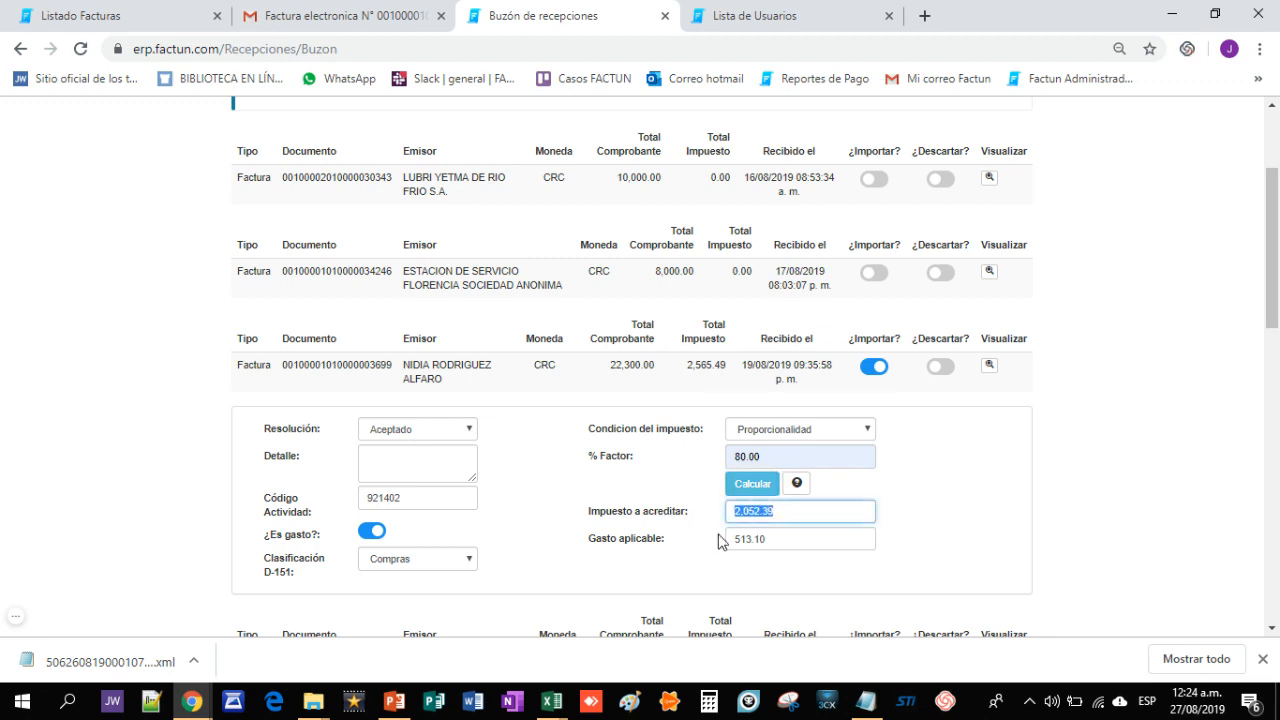
double_click(768, 538)
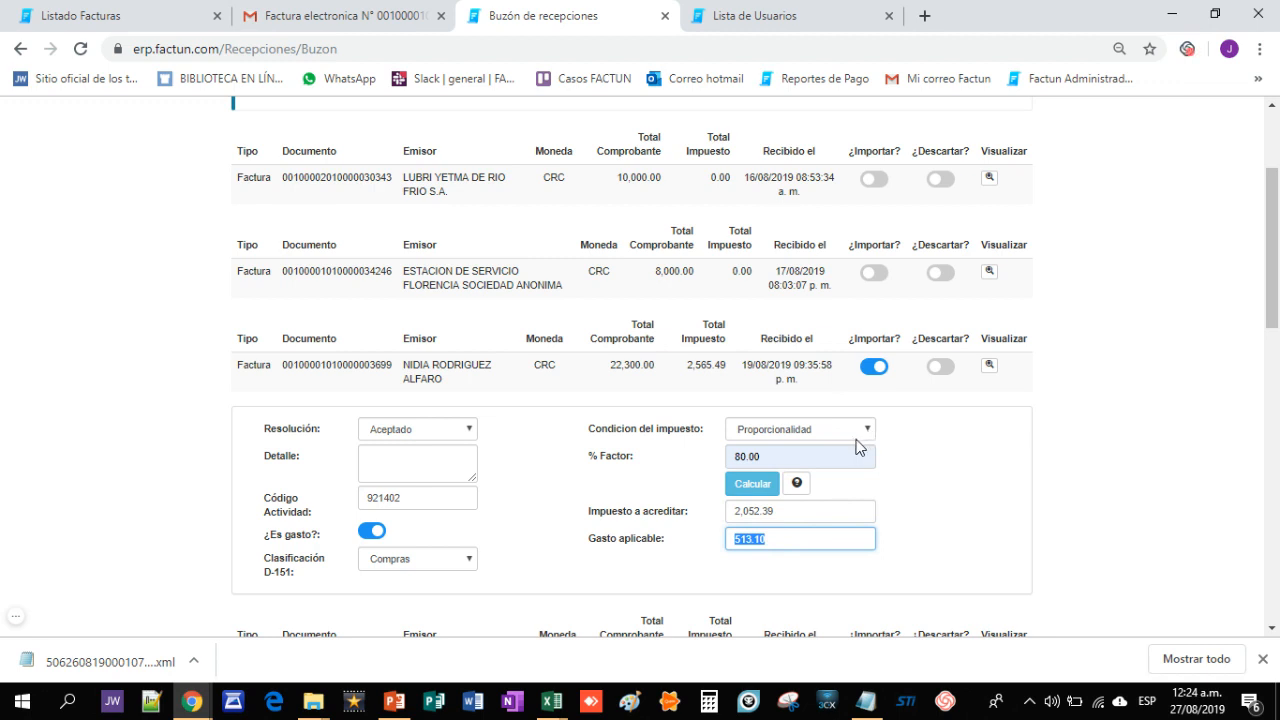
- Set the proportionality factor back to 100% and recalculate the invoice's tax amounts
left_click(769, 456)
type("1")
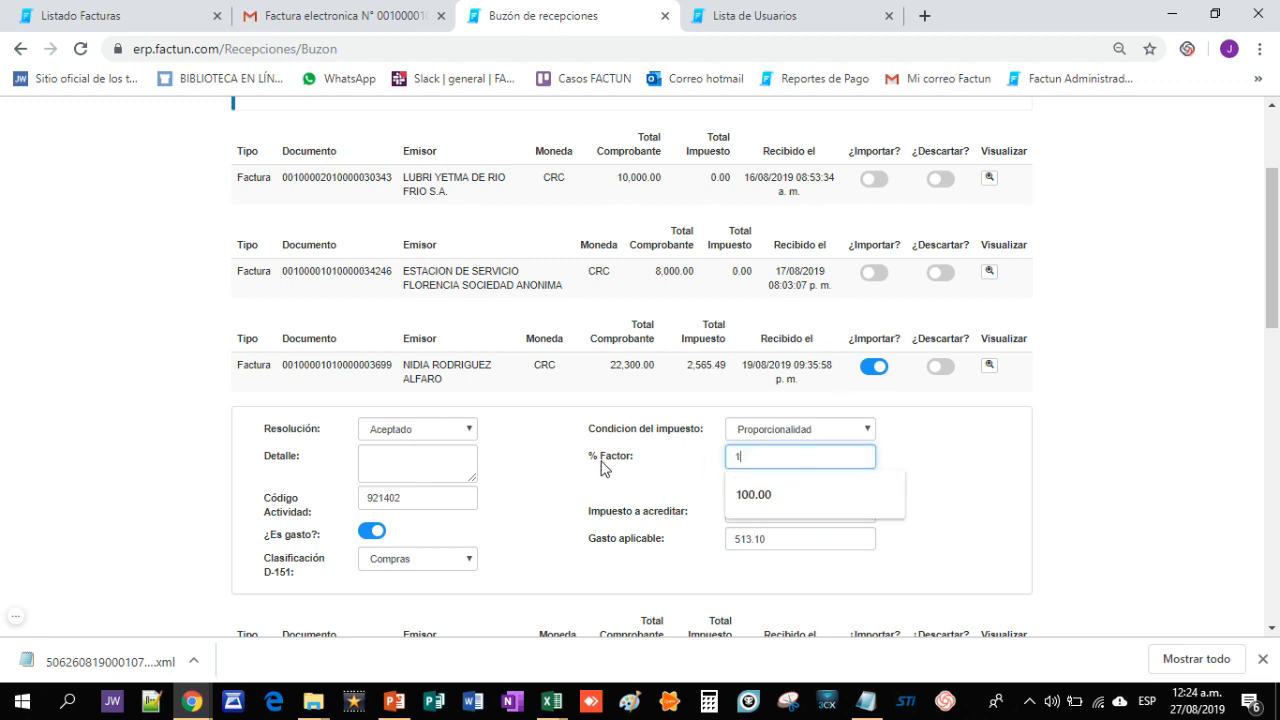
left_click(985, 494)
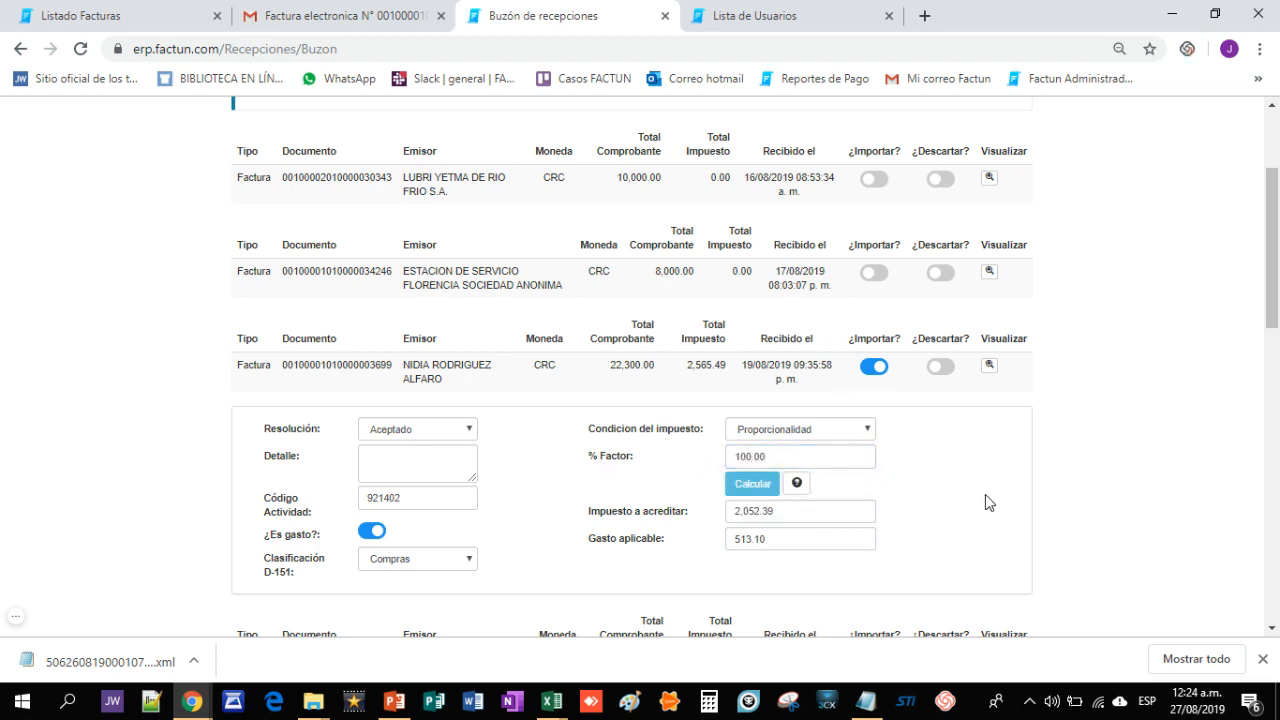
left_click(755, 485)
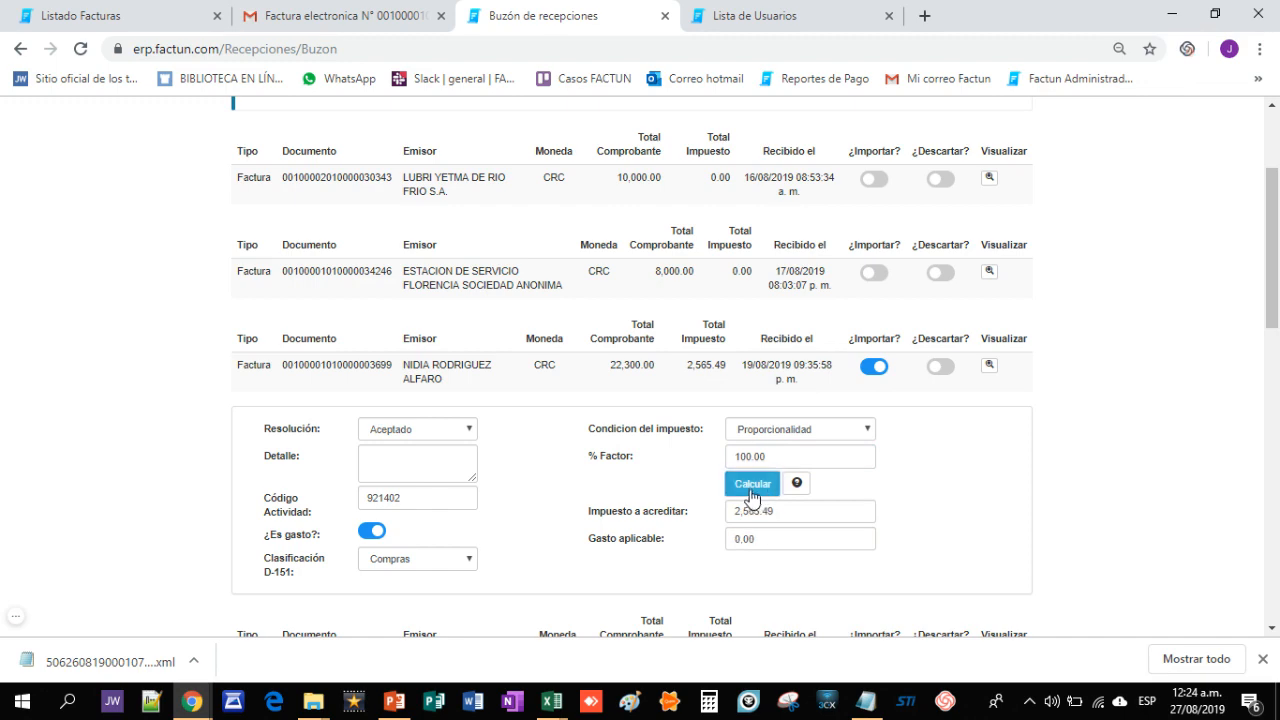
- Apply the selected mailbox actions and confirm the import of the 22,300.00 invoice
scroll(588, 566, "down", 1)
scroll(430, 540, "down", 8)
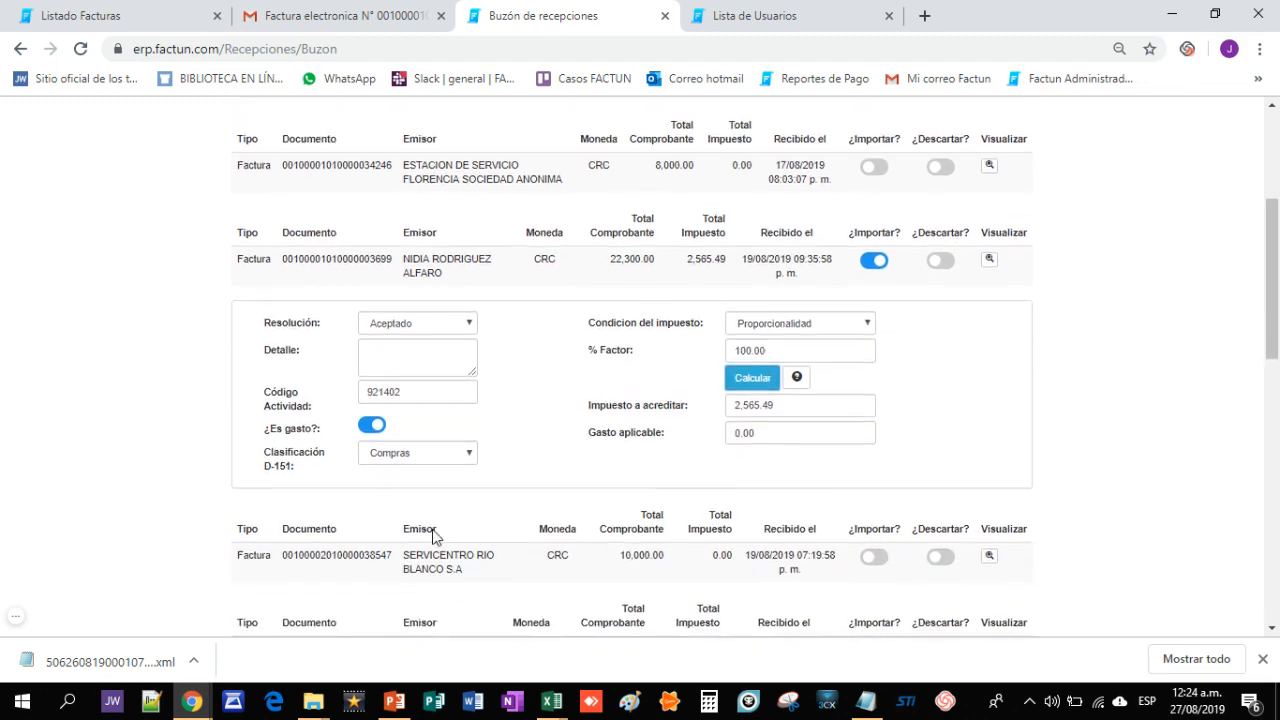
scroll(445, 625, "down", 2)
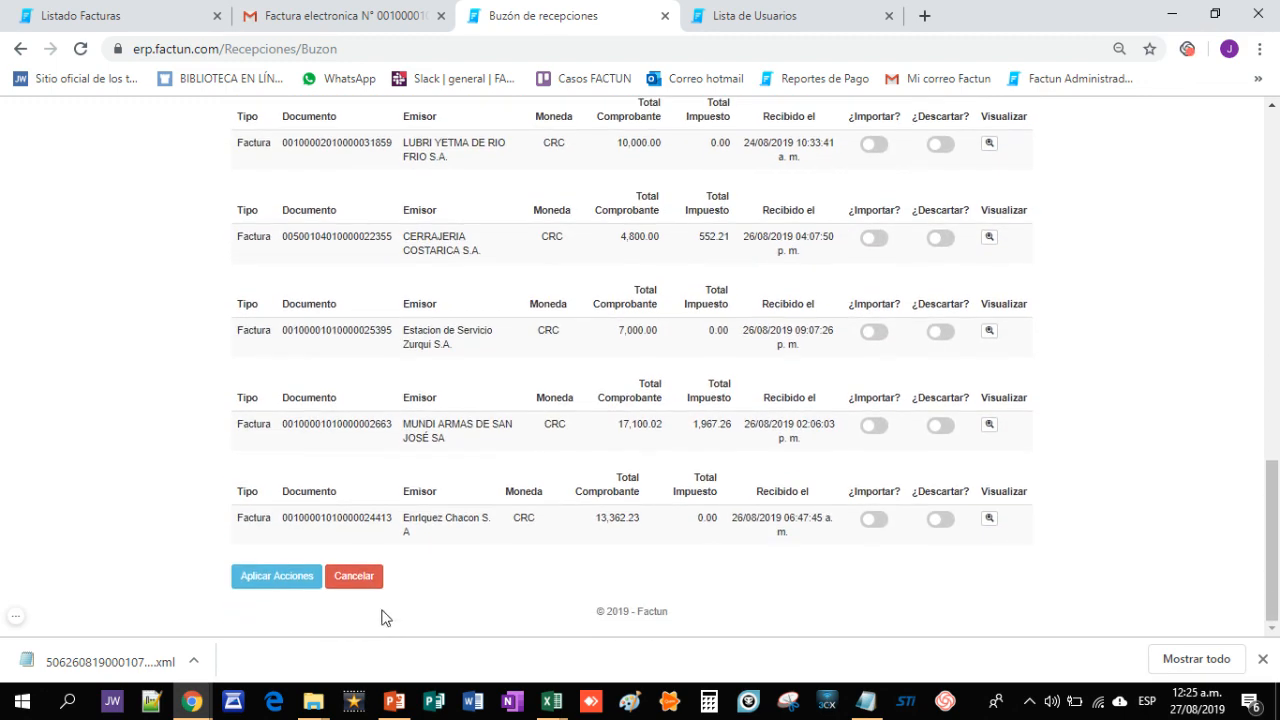
left_click(272, 577)
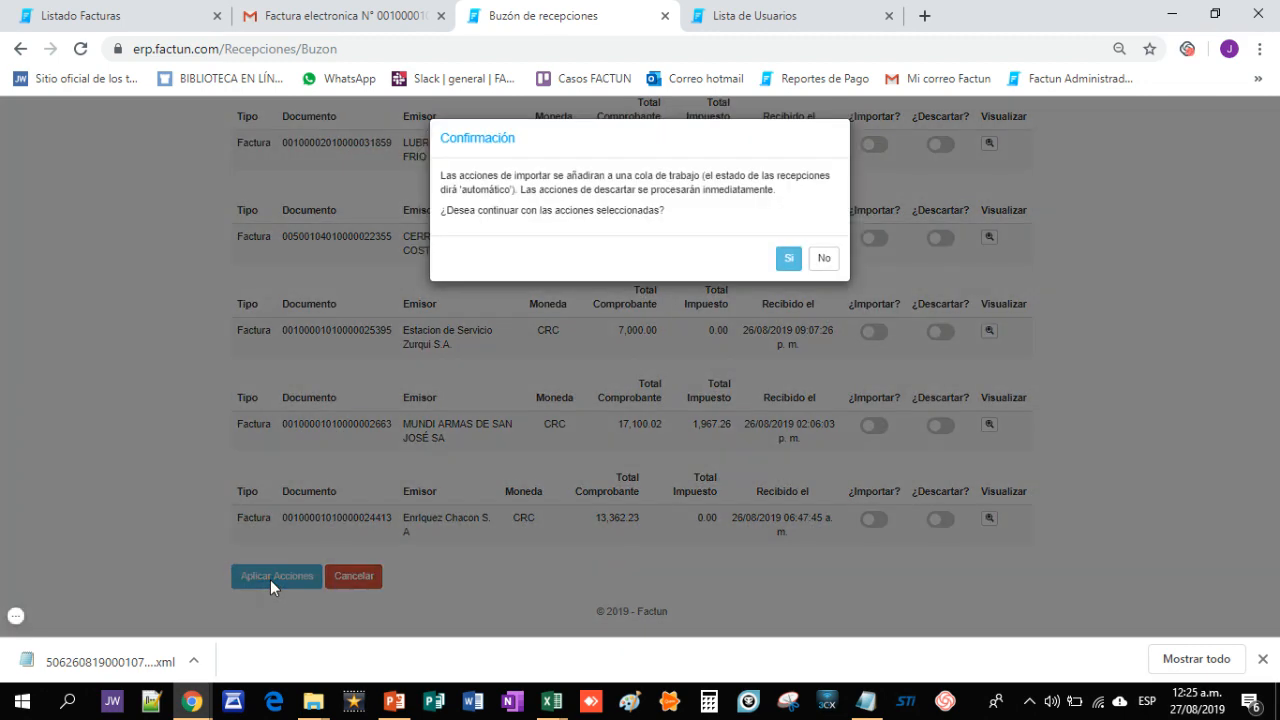
left_click(788, 259)
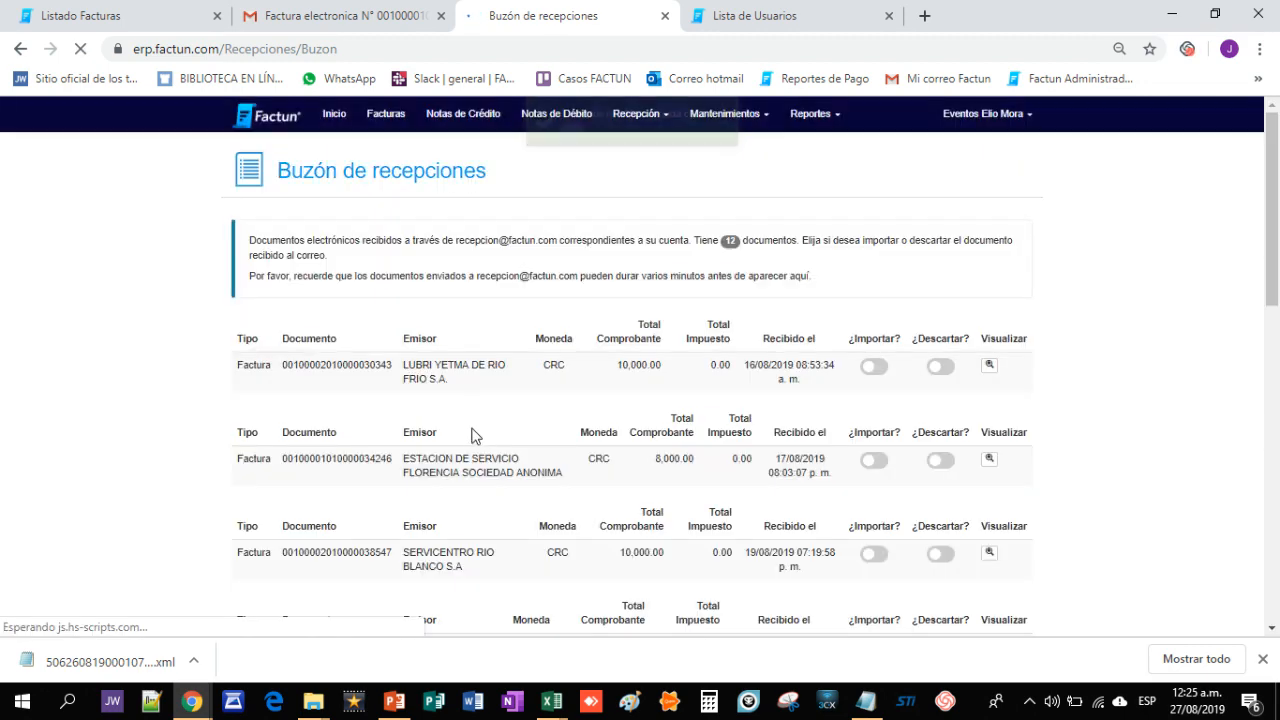
- Highlight the mailbox notice about how long documents may take to appear and open the received documents list
scroll(483, 408, "up", 15)
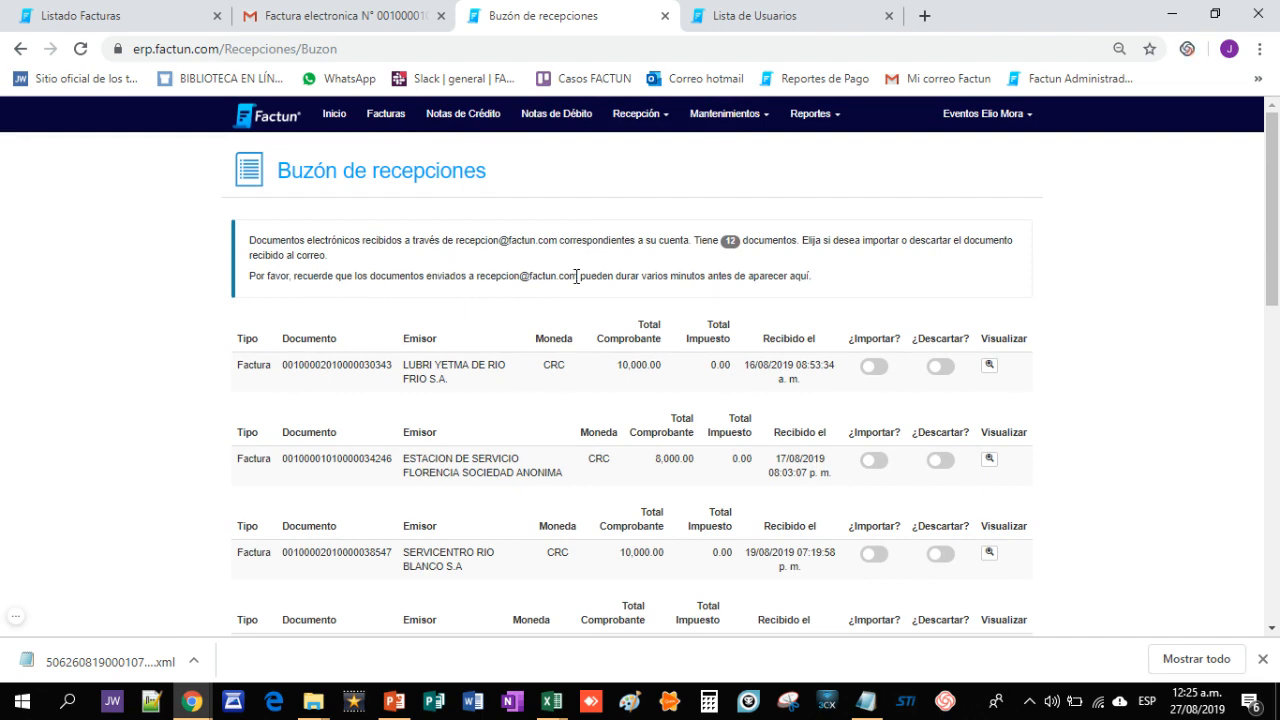
left_click_drag(584, 279, 811, 279)
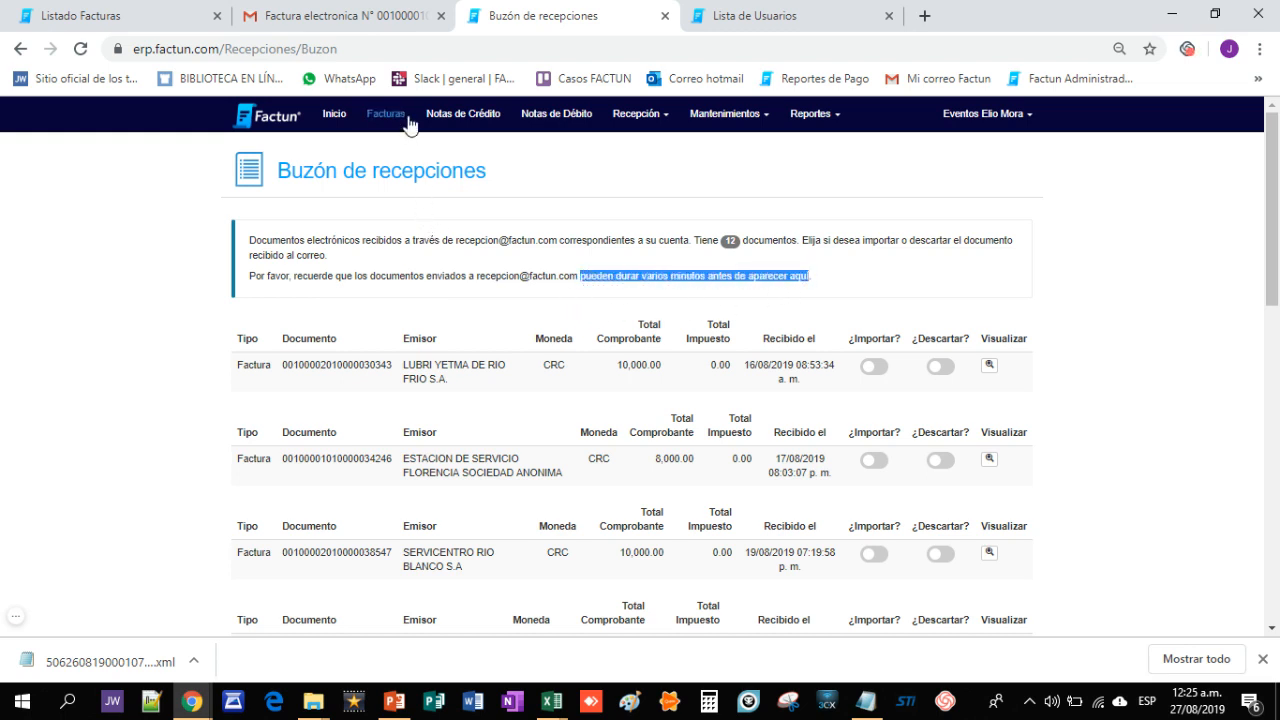
left_click(638, 118)
left_click(644, 147)
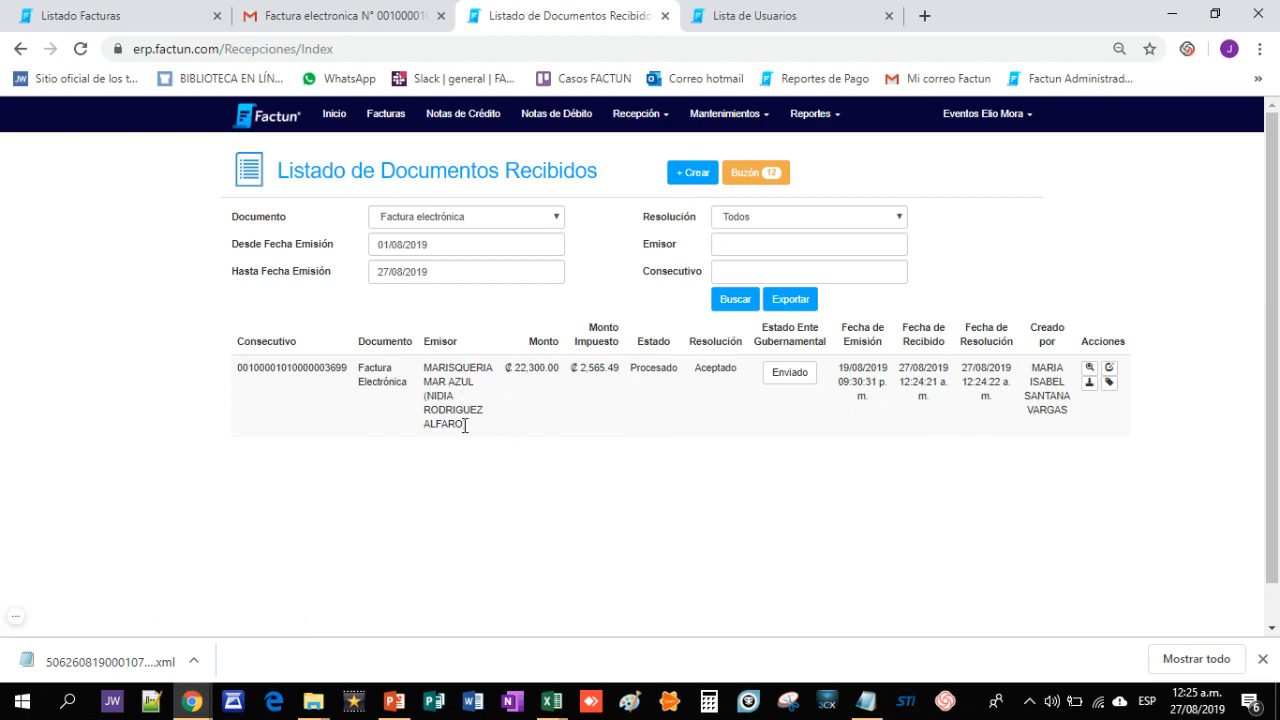
- Check the government entity status of the imported 22,300.00 invoice and highlight its verdict
mouse_move(791, 381)
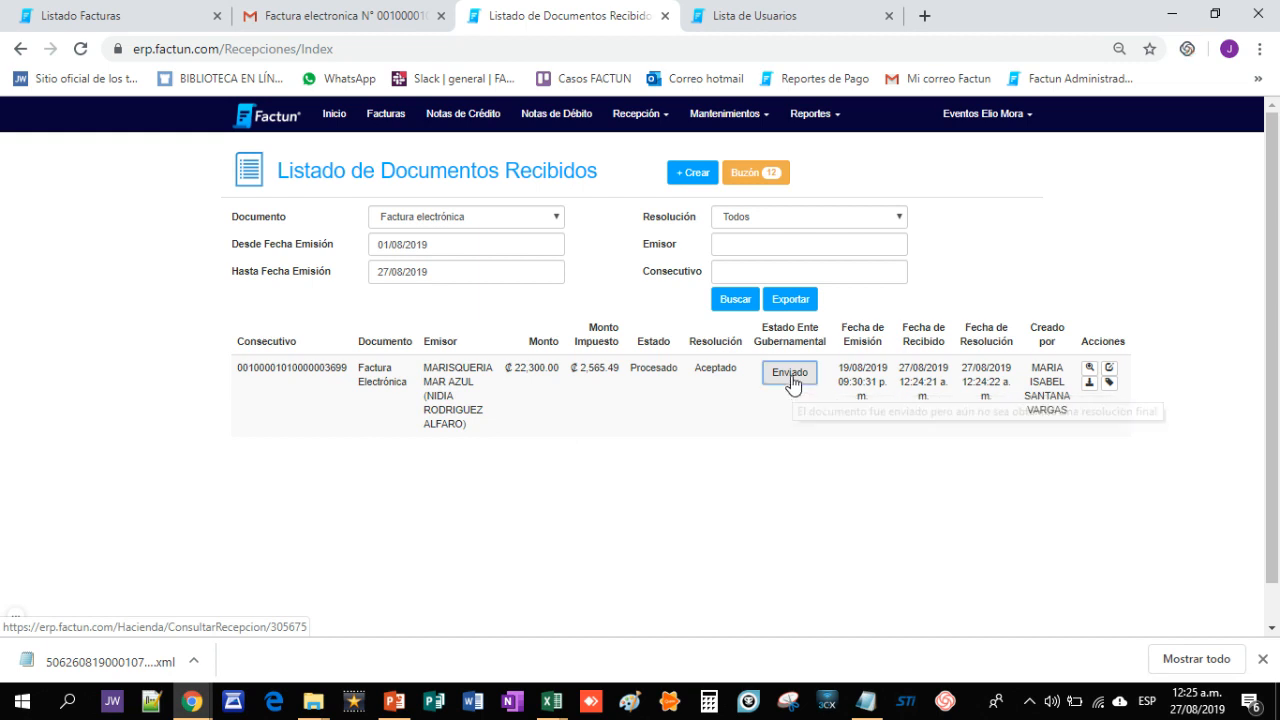
left_click(790, 383)
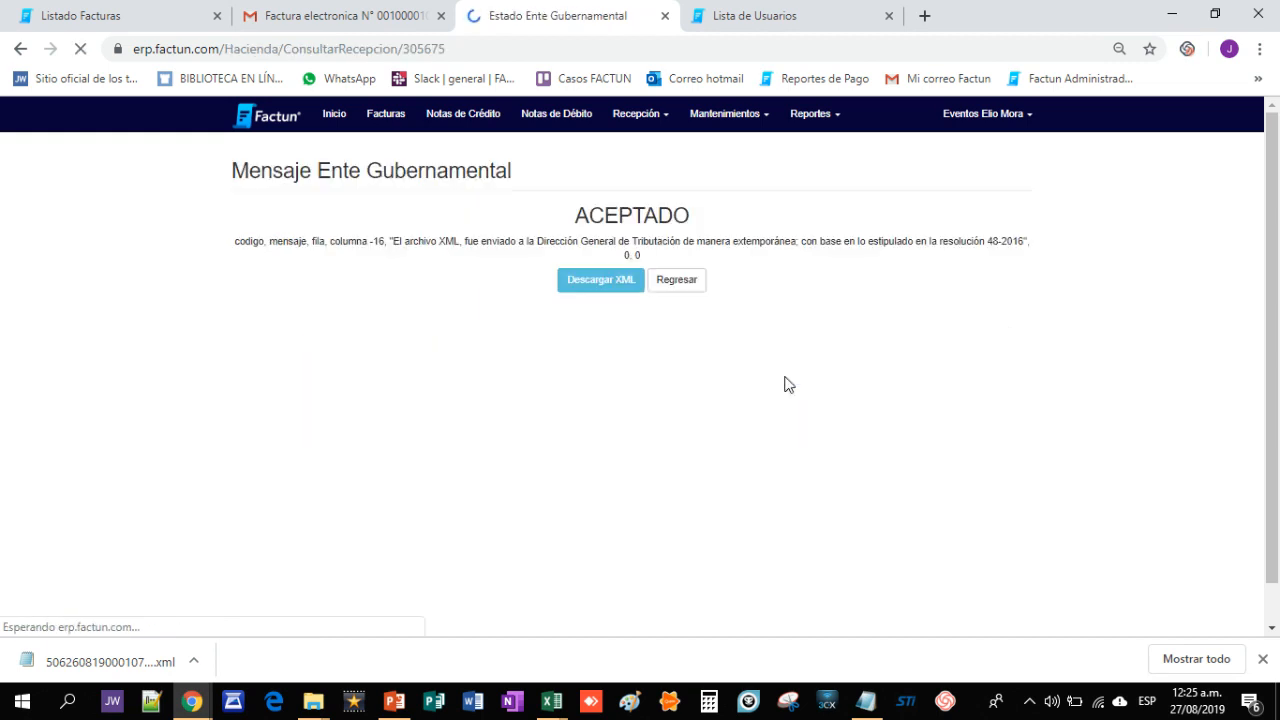
left_click_drag(577, 220, 690, 220)
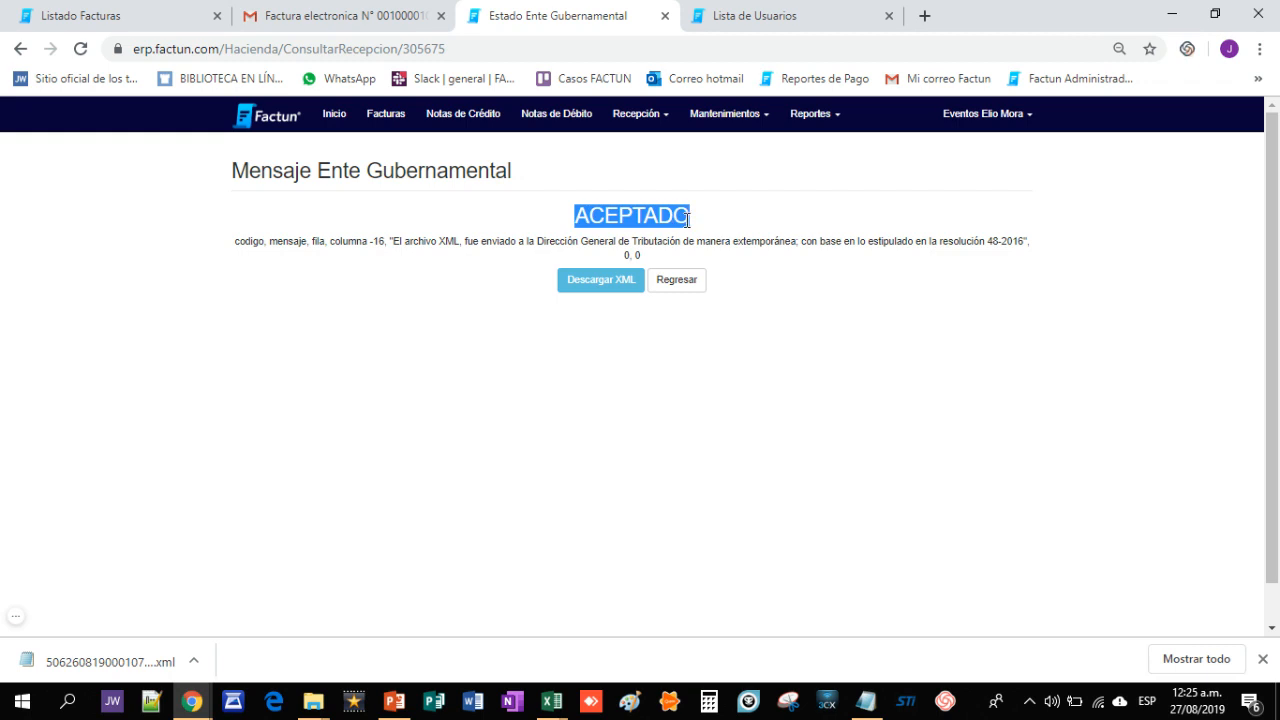
- Leave the status message, switch to the dev.erp.factun.com session, and highlight FC01 SERVICIO DE ALIMENTACIÓN in its product and service list
left_click(390, 121)
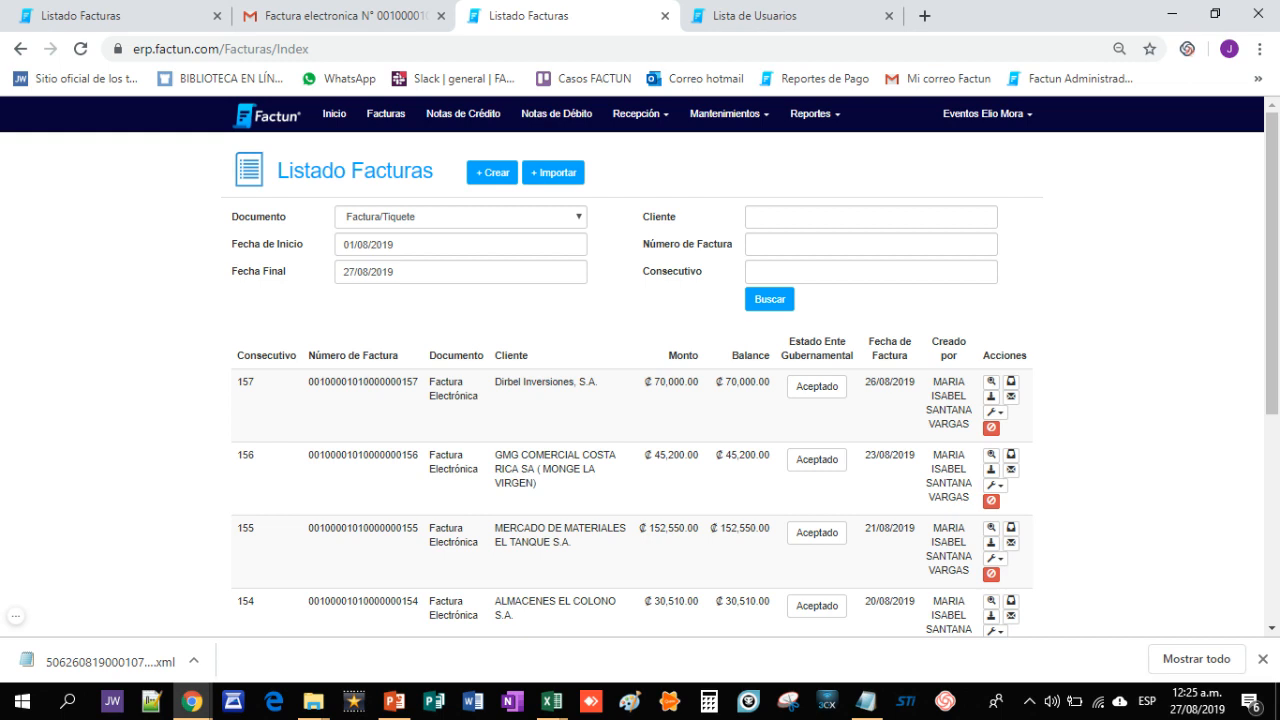
key("super+shift+q")
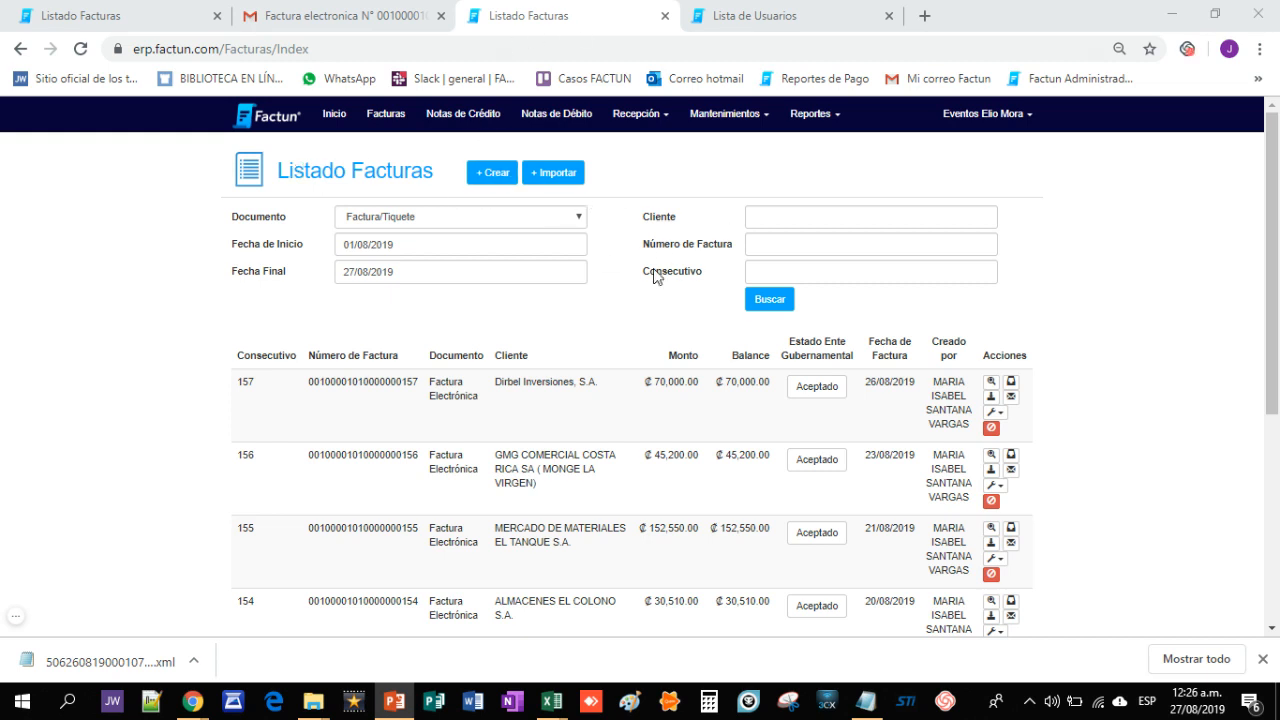
left_click(126, 12)
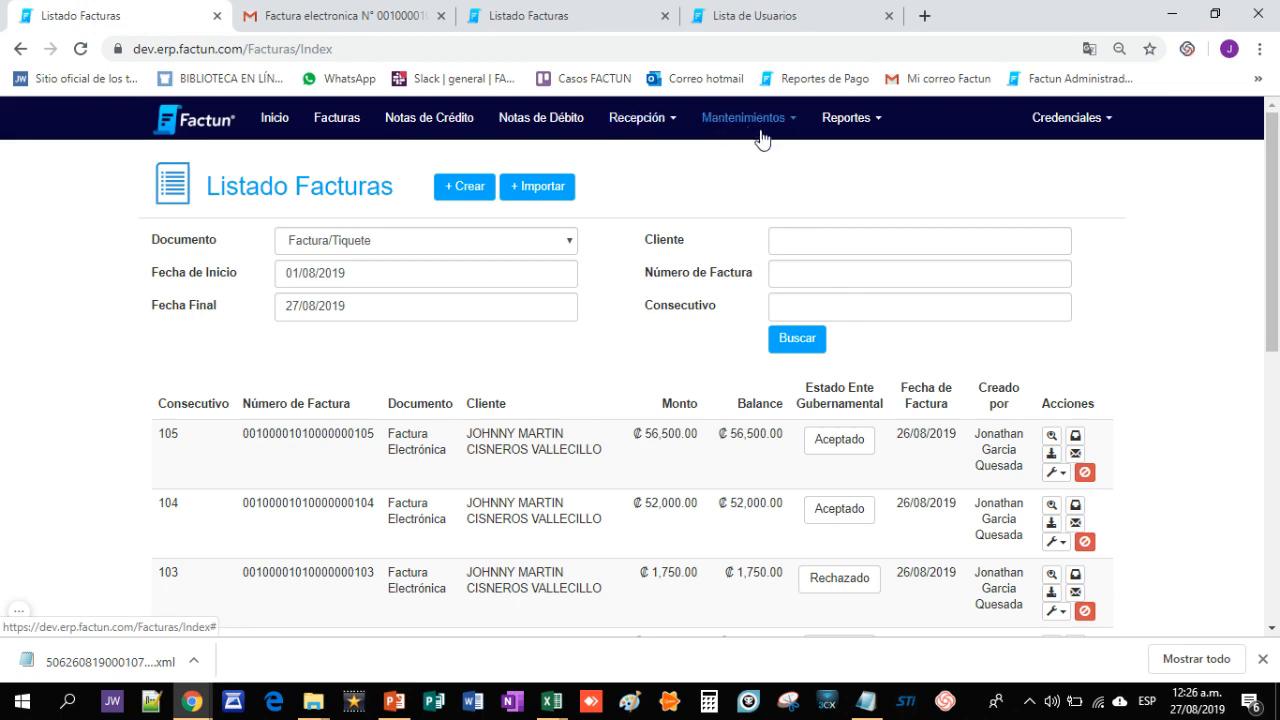
left_click(797, 128)
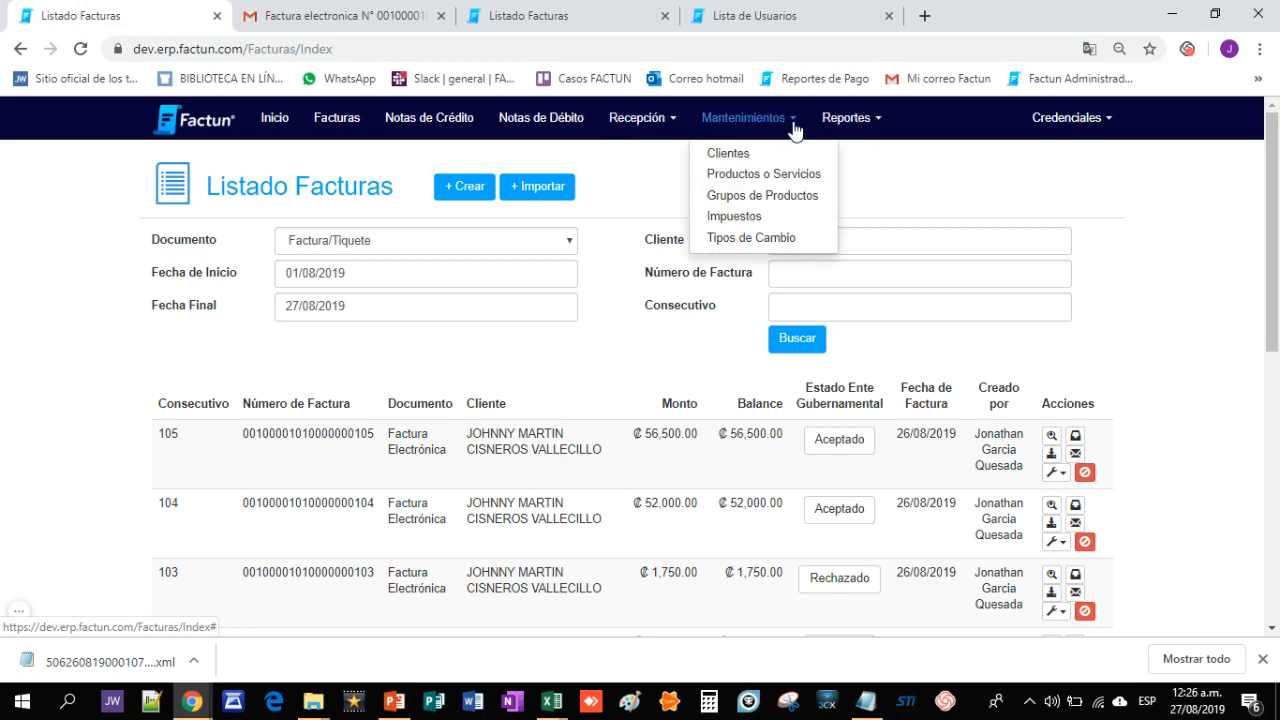
left_click(742, 175)
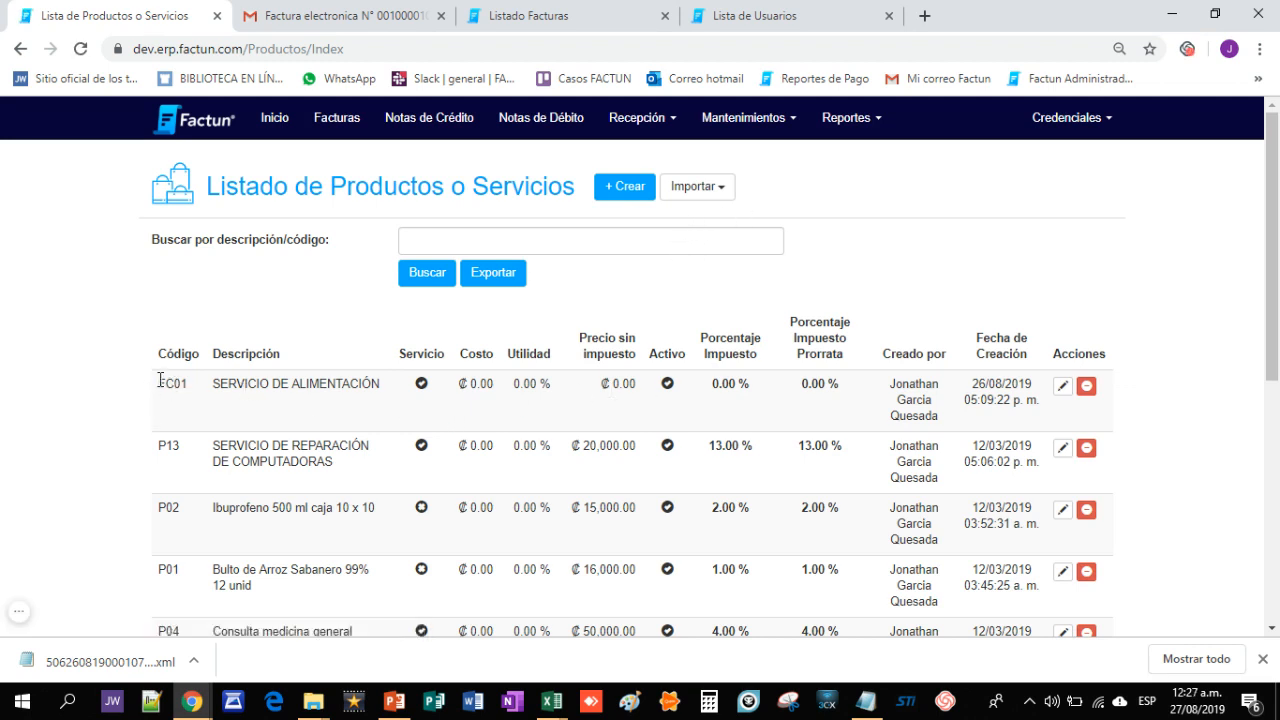
left_click_drag(160, 380, 459, 392)
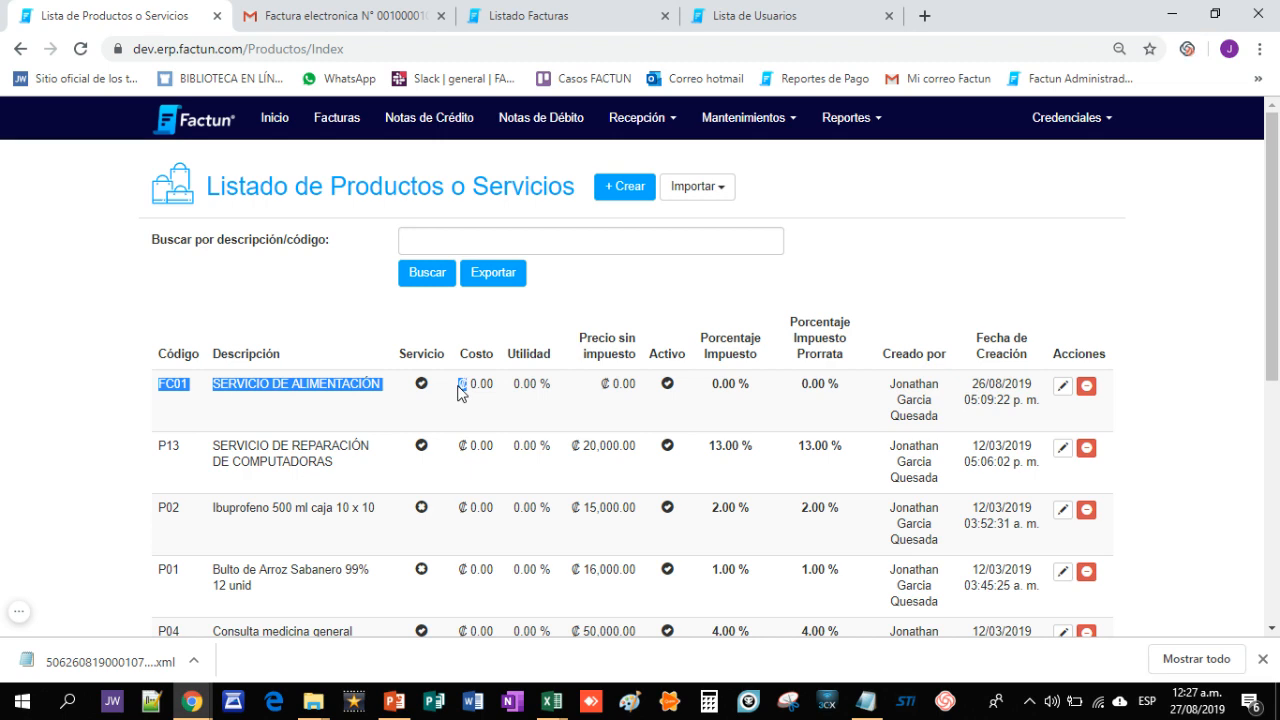
- Open the supplier list and highlight the registered details of the supplier SODA LUNA
left_click(670, 121)
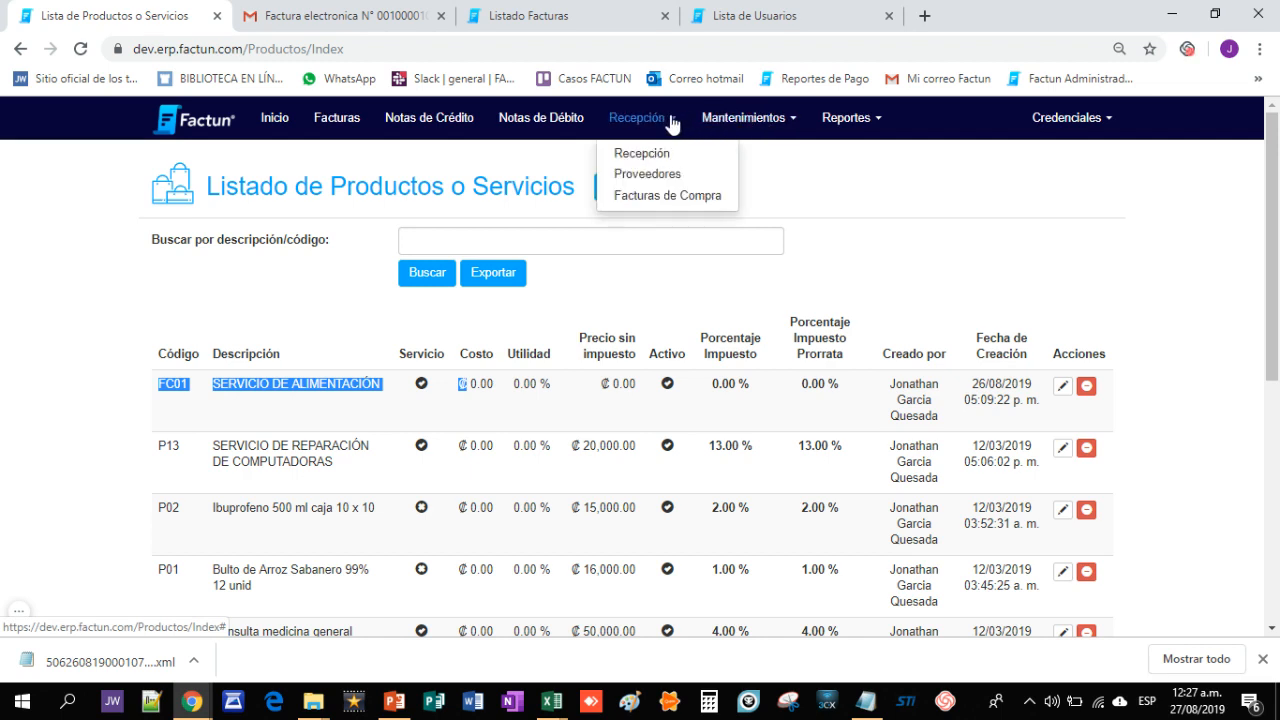
left_click(652, 176)
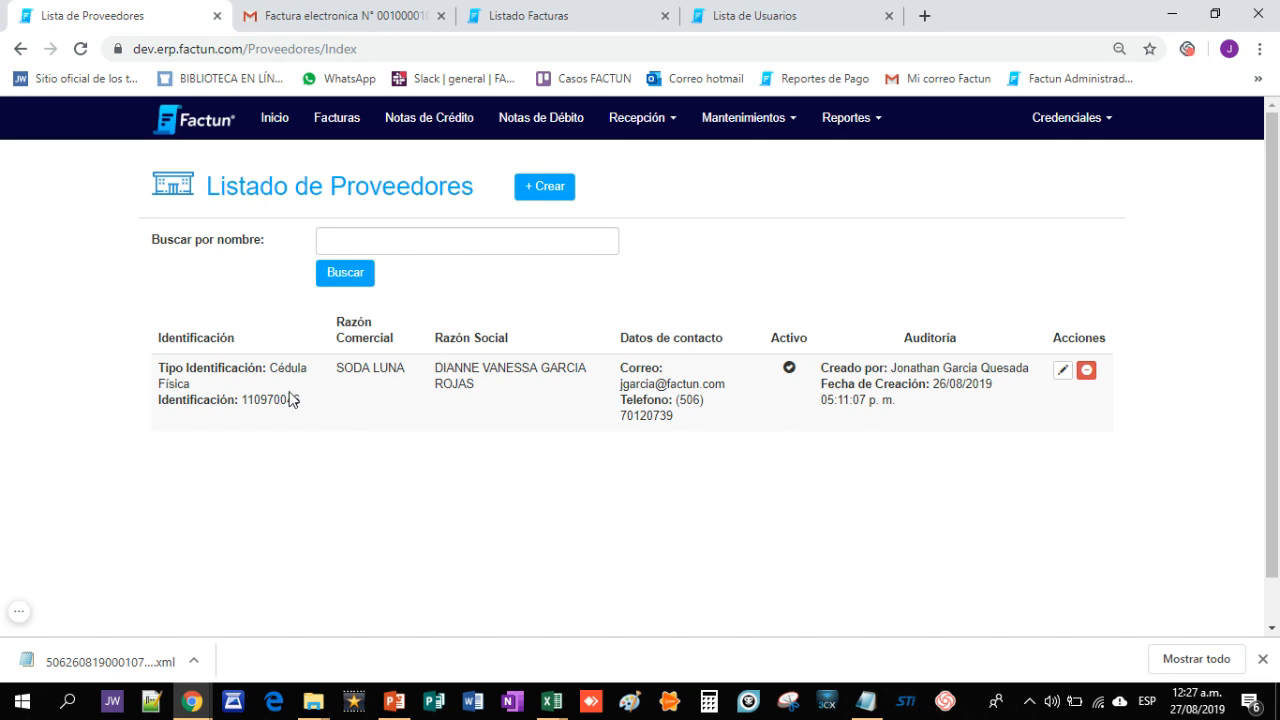
left_click_drag(339, 374, 889, 400)
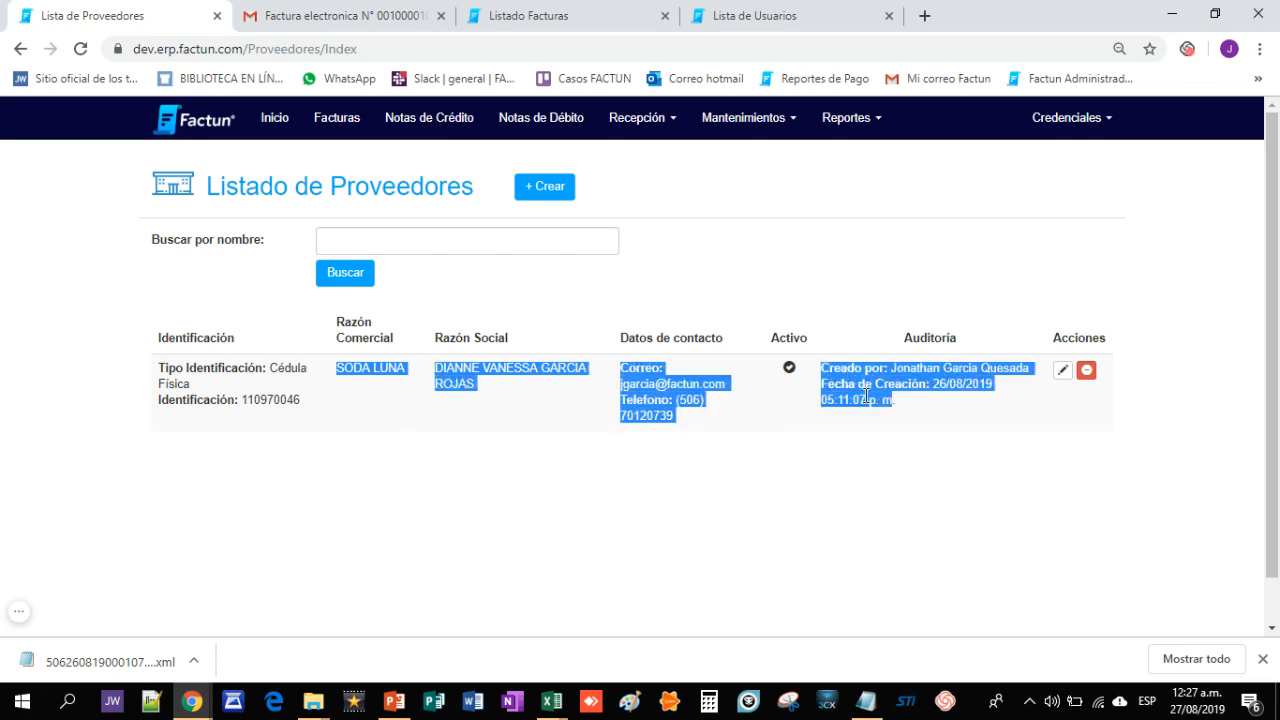
- Create a new purchase invoice from the purchase invoice list and select SODA LUNA as its supplier
left_click(630, 120)
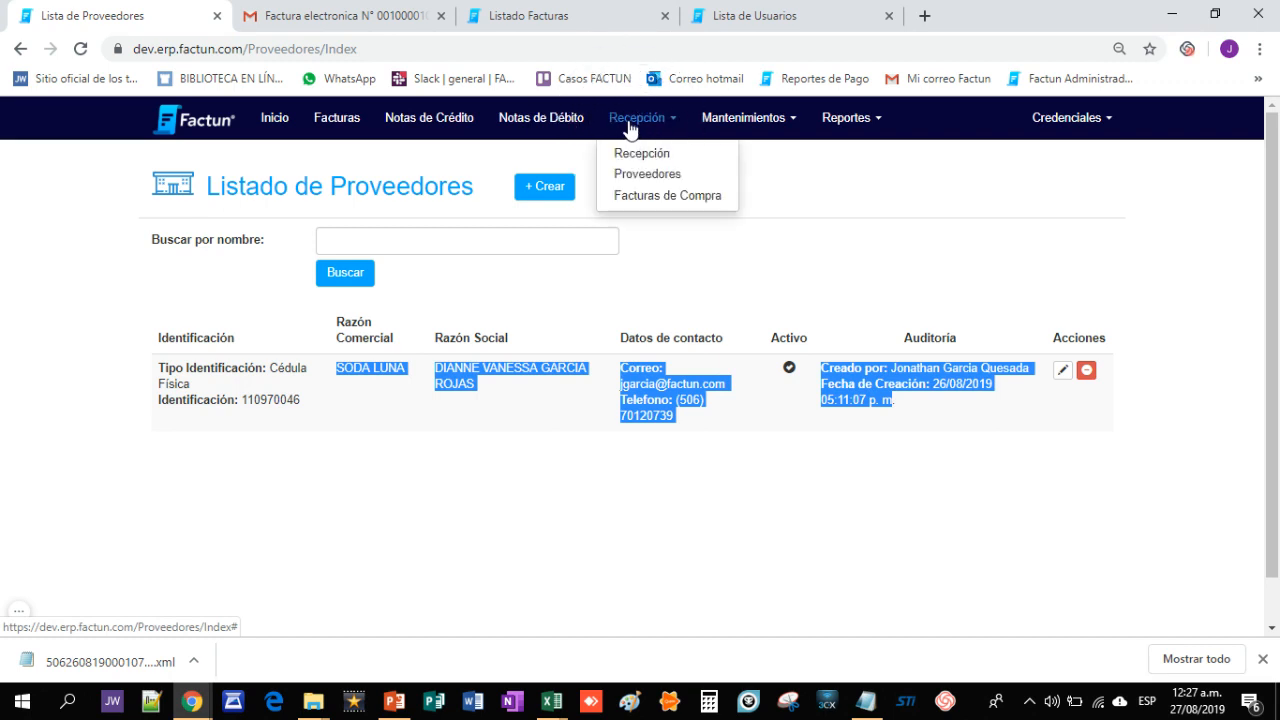
left_click(643, 198)
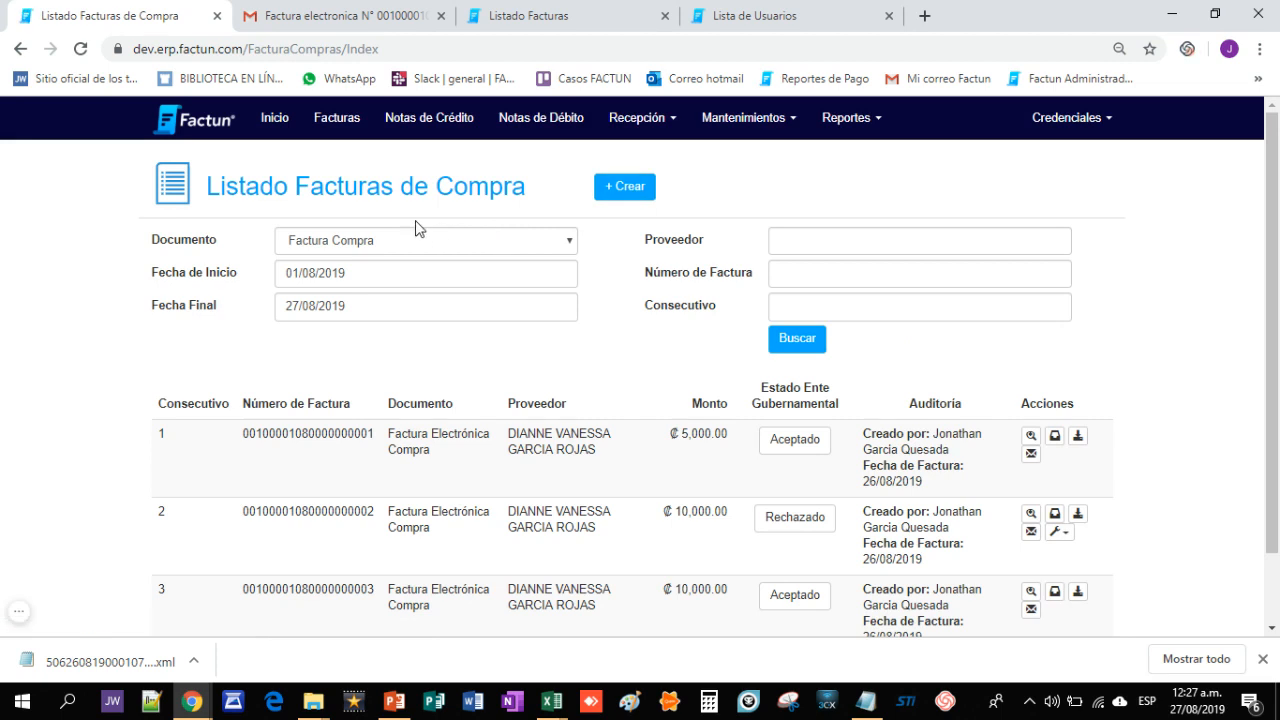
left_click(627, 188)
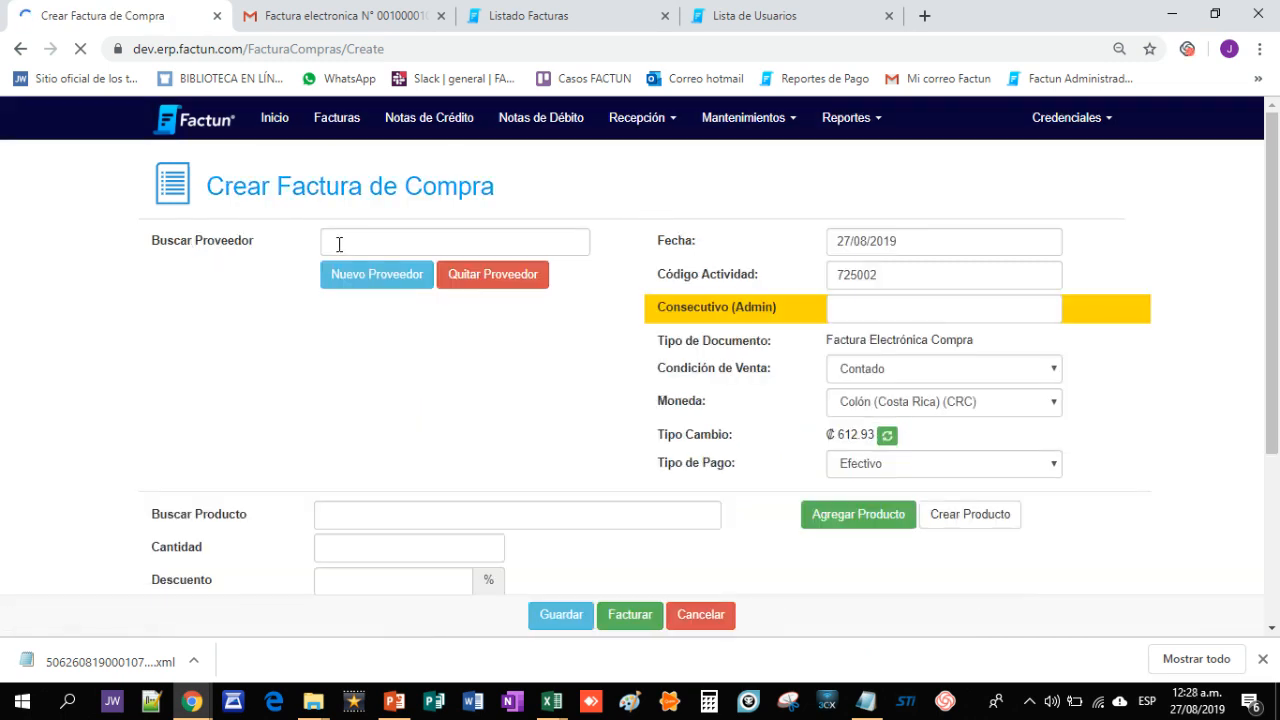
left_click(339, 244)
type("di")
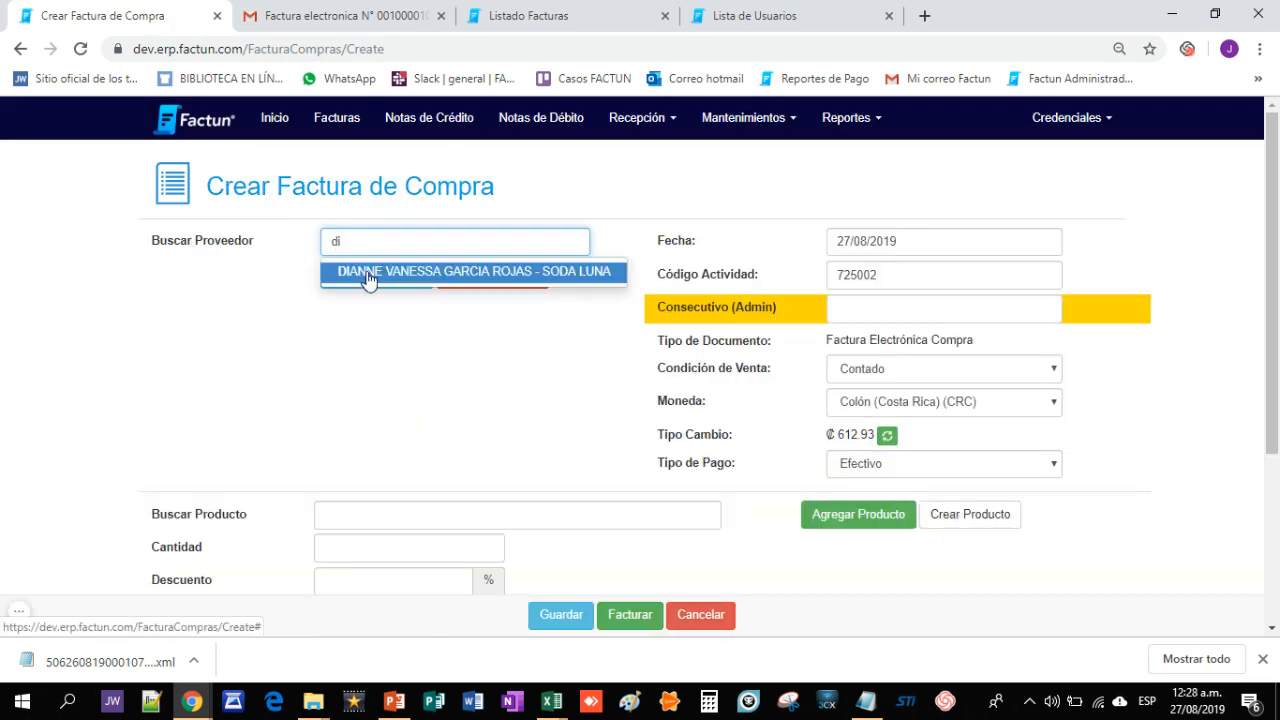
left_click(367, 275)
- Add one unit of product FC01 SERVICIO DE ALIMENTACIÓN to the purchase invoice
left_click(336, 517)
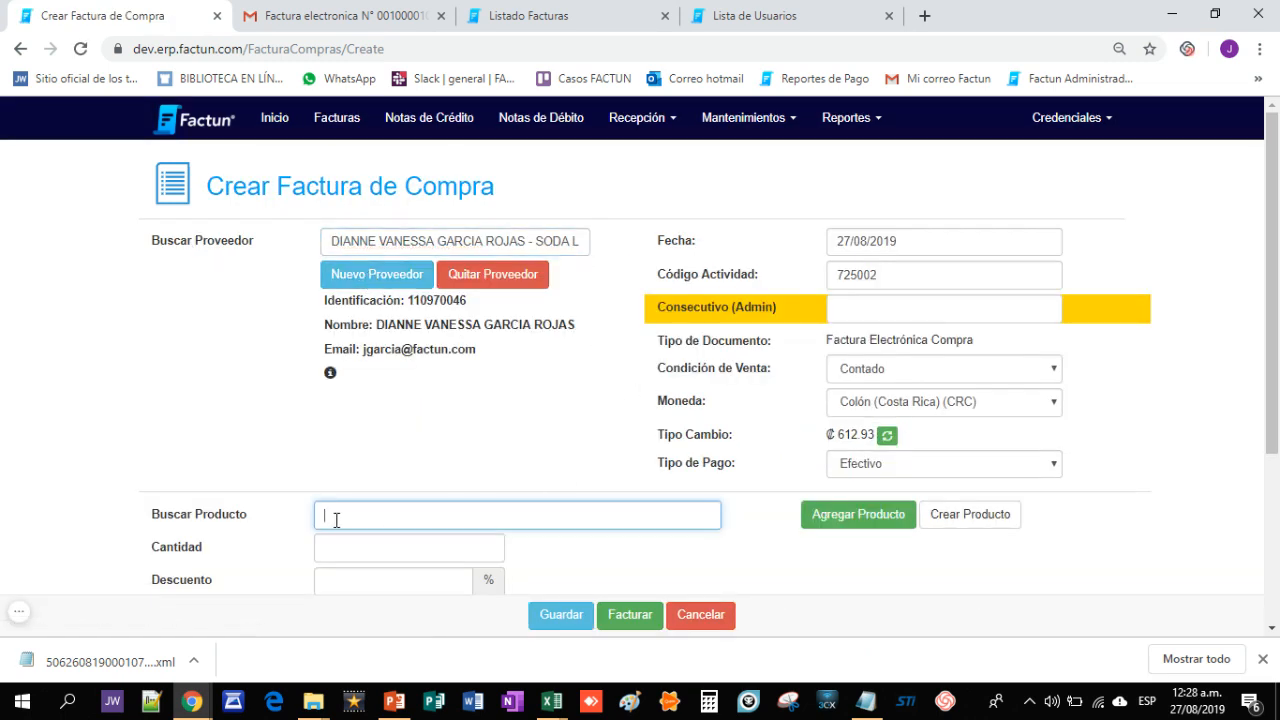
type("FC")
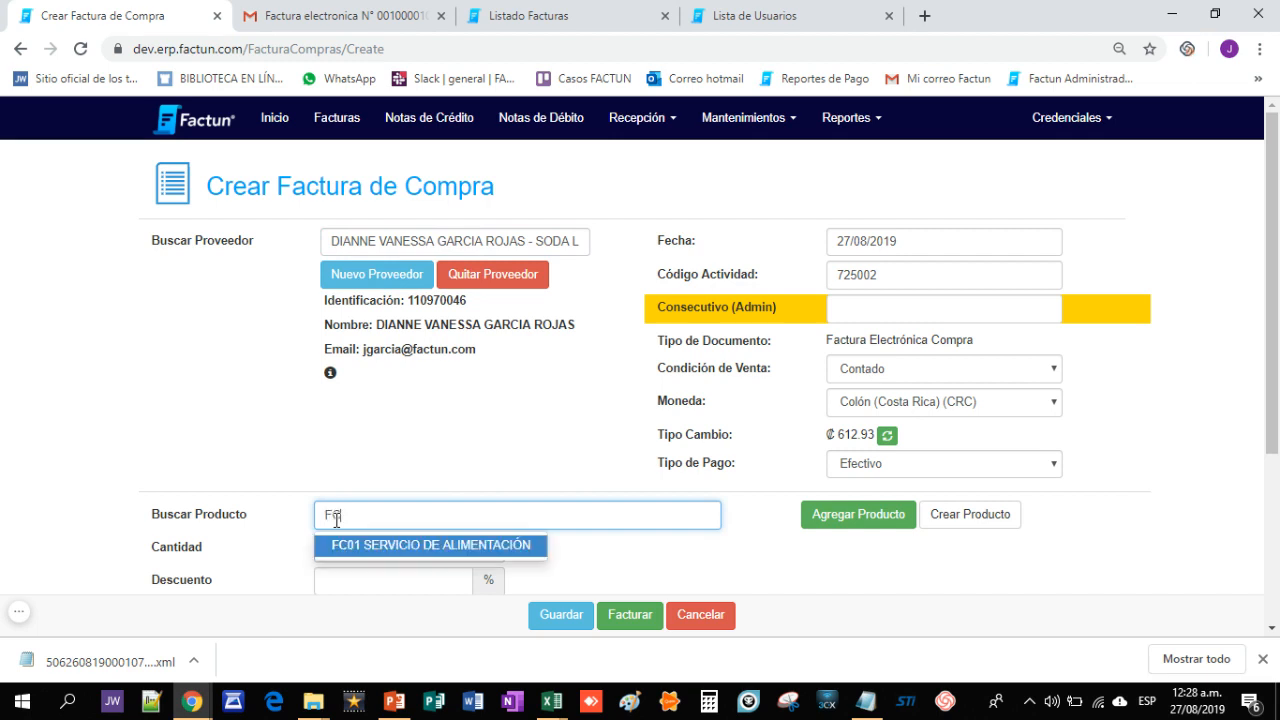
left_click(443, 550)
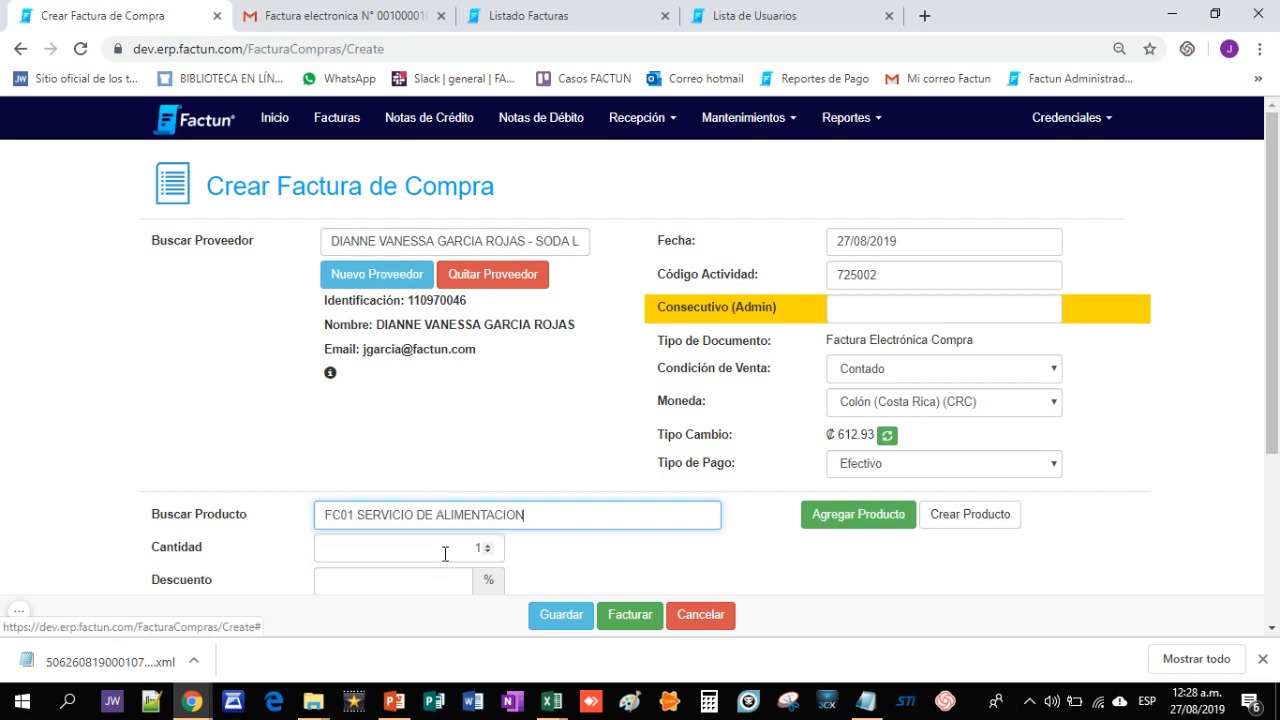
scroll(734, 545, "down", 1)
scroll(734, 545, "down", 1)
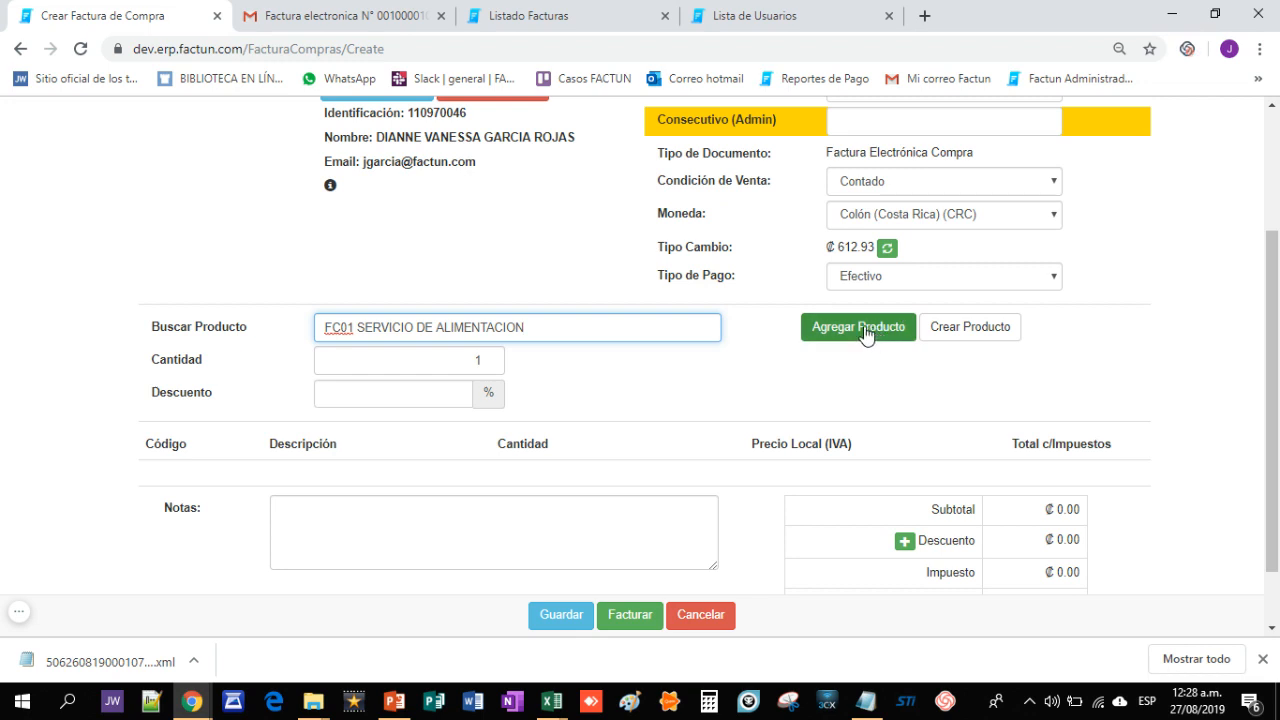
left_click(858, 328)
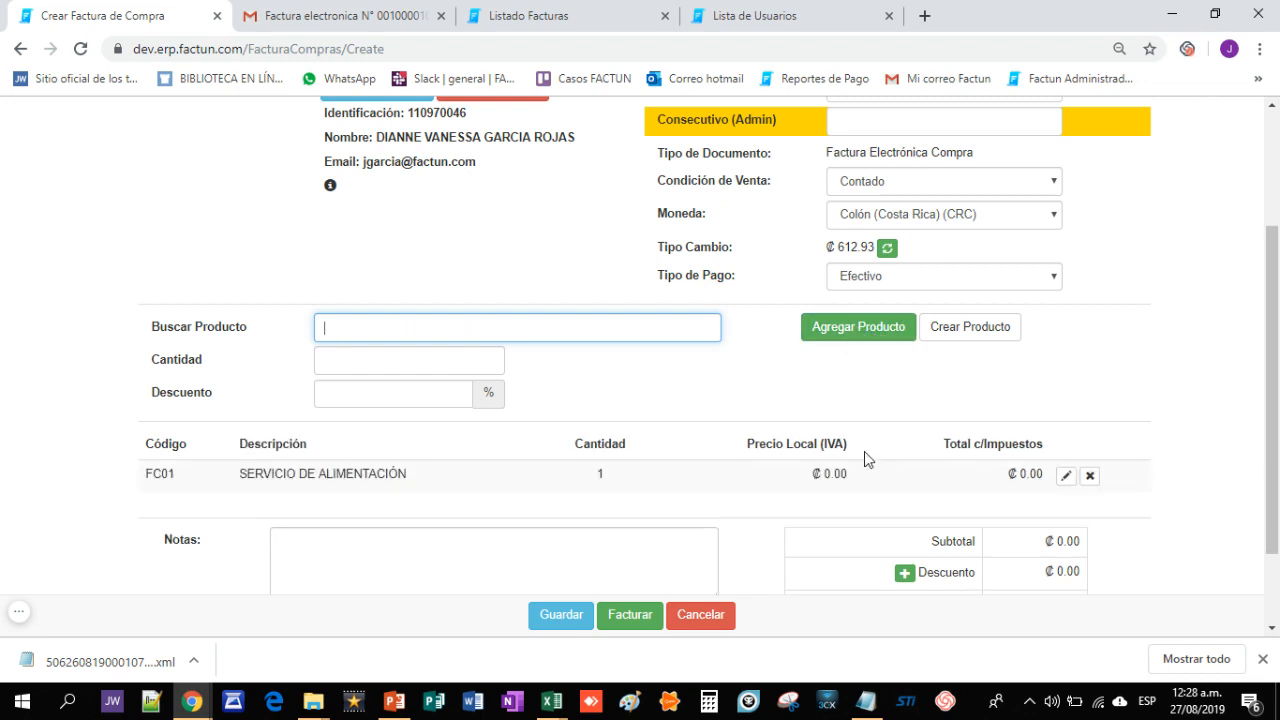
- Set the FC01 line's unit price including IVA to 7,500.00 and accept the change
left_click(1066, 488)
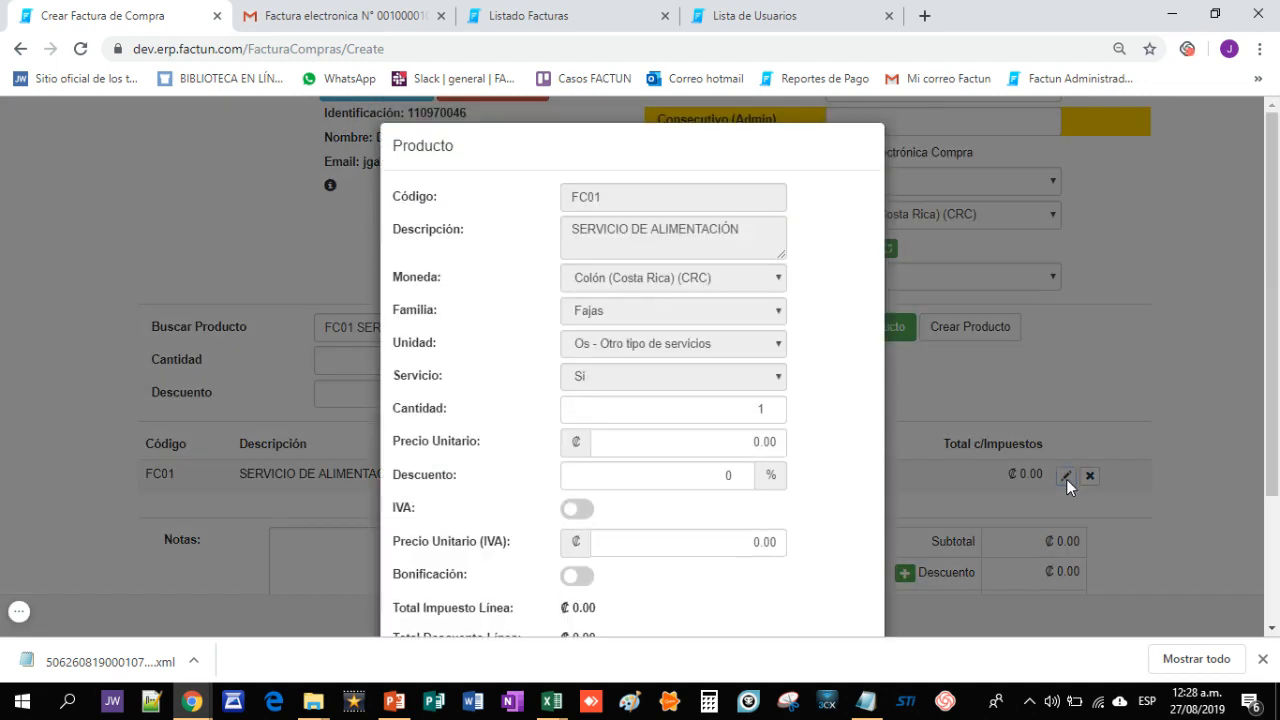
scroll(820, 514, "down", 2)
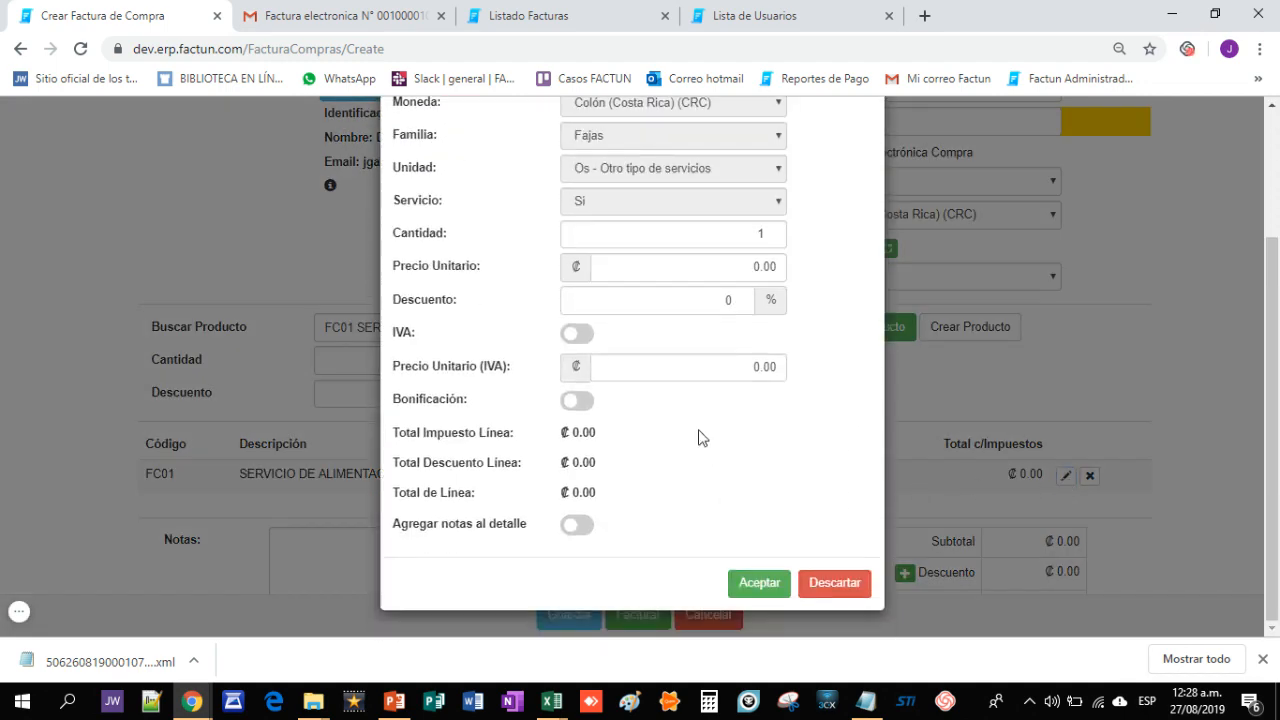
left_click(725, 366)
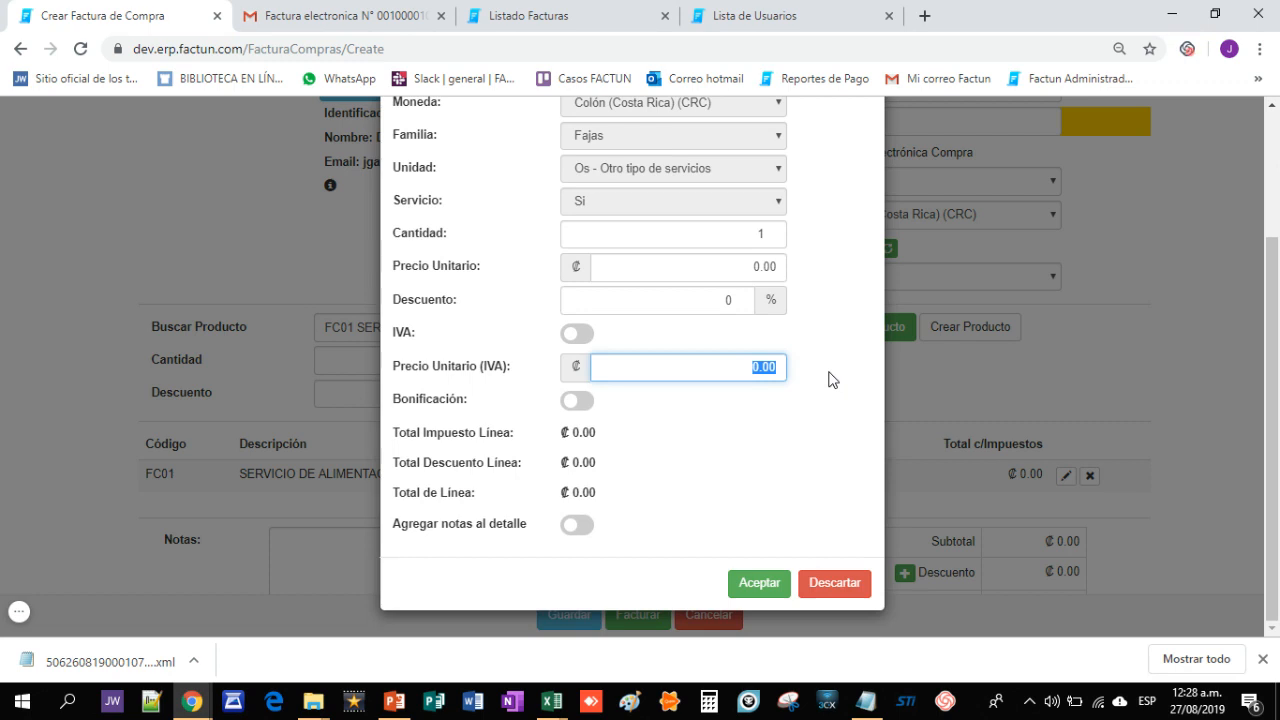
type("75000")
key("BackSpace")
left_click(758, 584)
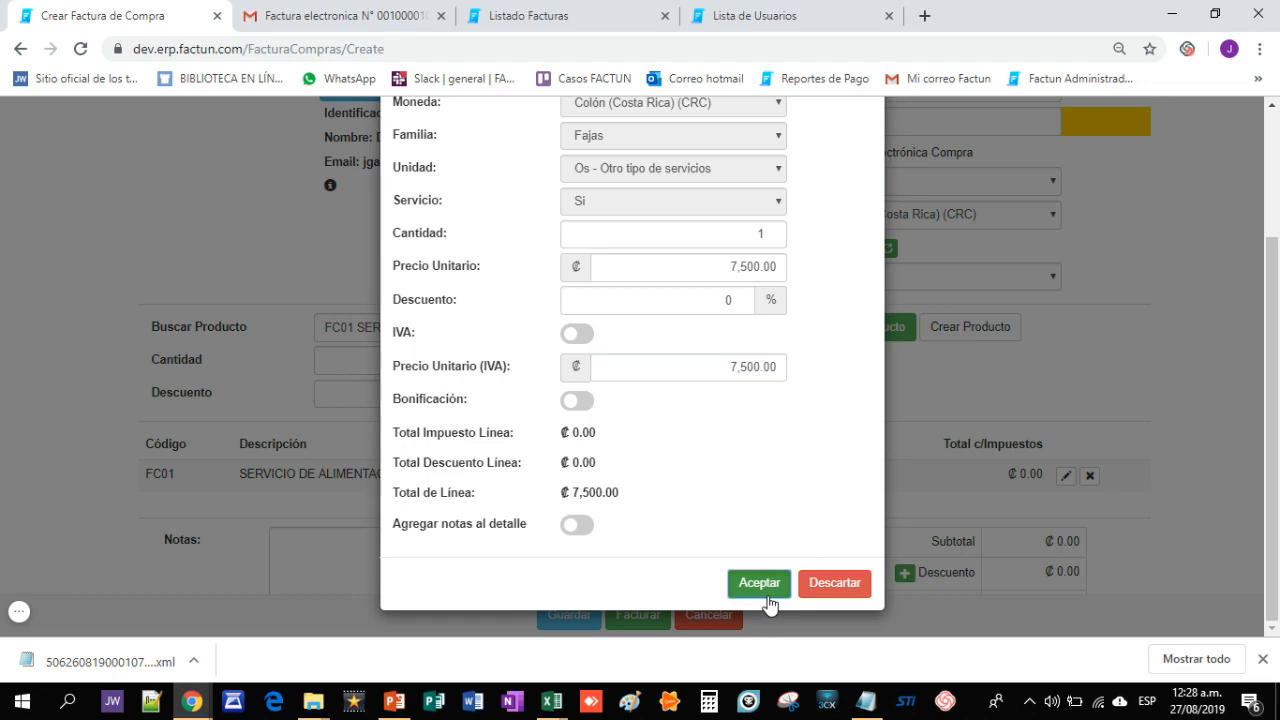
left_click(759, 584)
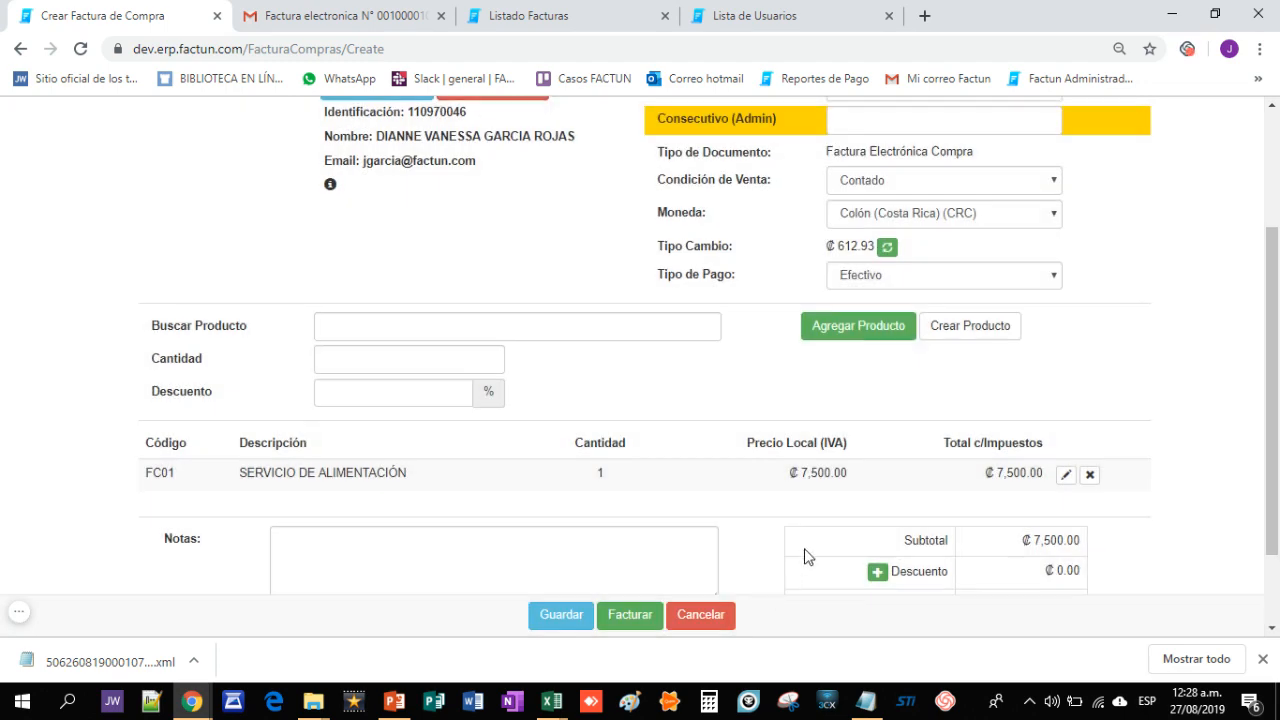
- Issue the 7,500.00 purchase invoice with confirmation and check its government entity status
scroll(720, 580, "down", 2)
left_click(628, 616)
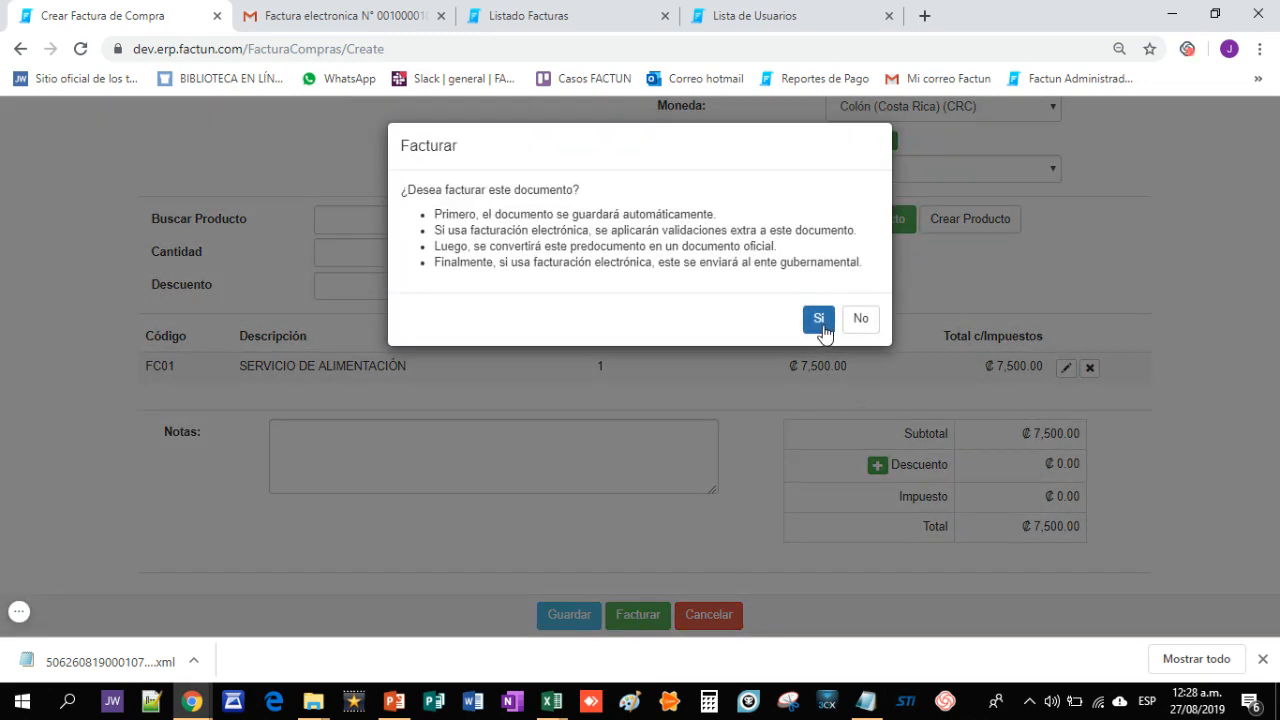
left_click(822, 320)
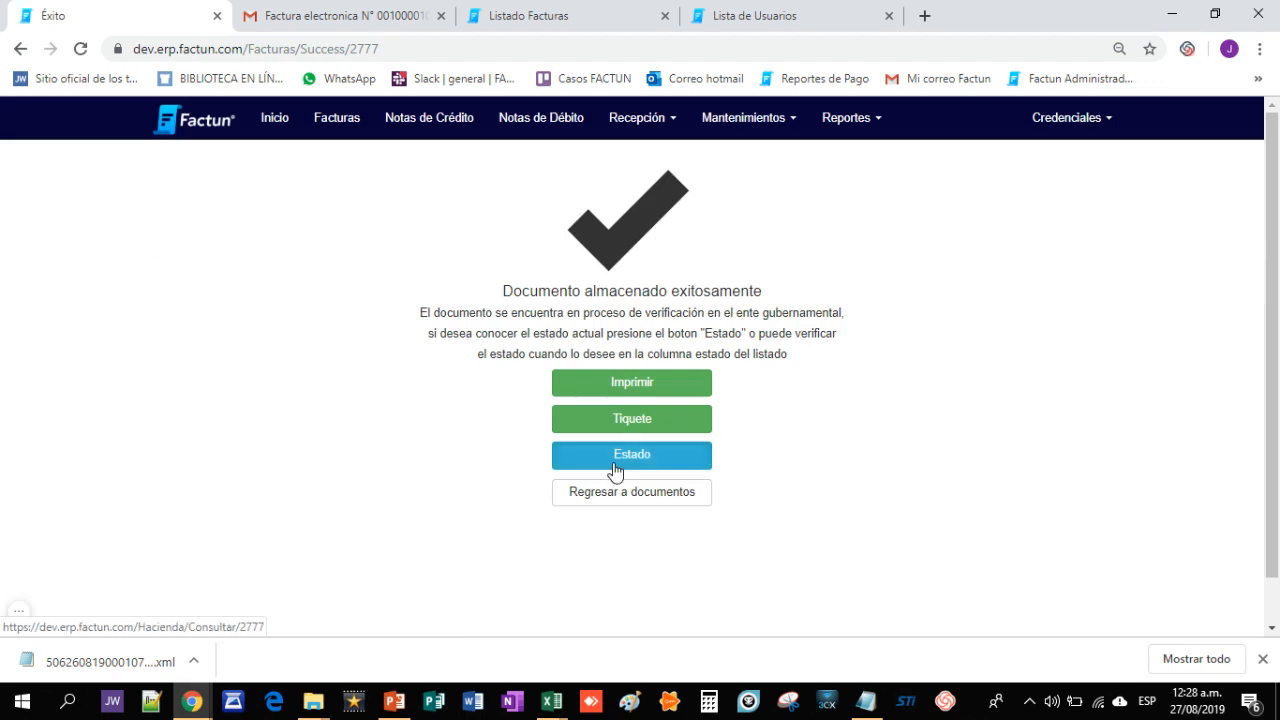
left_click(612, 458)
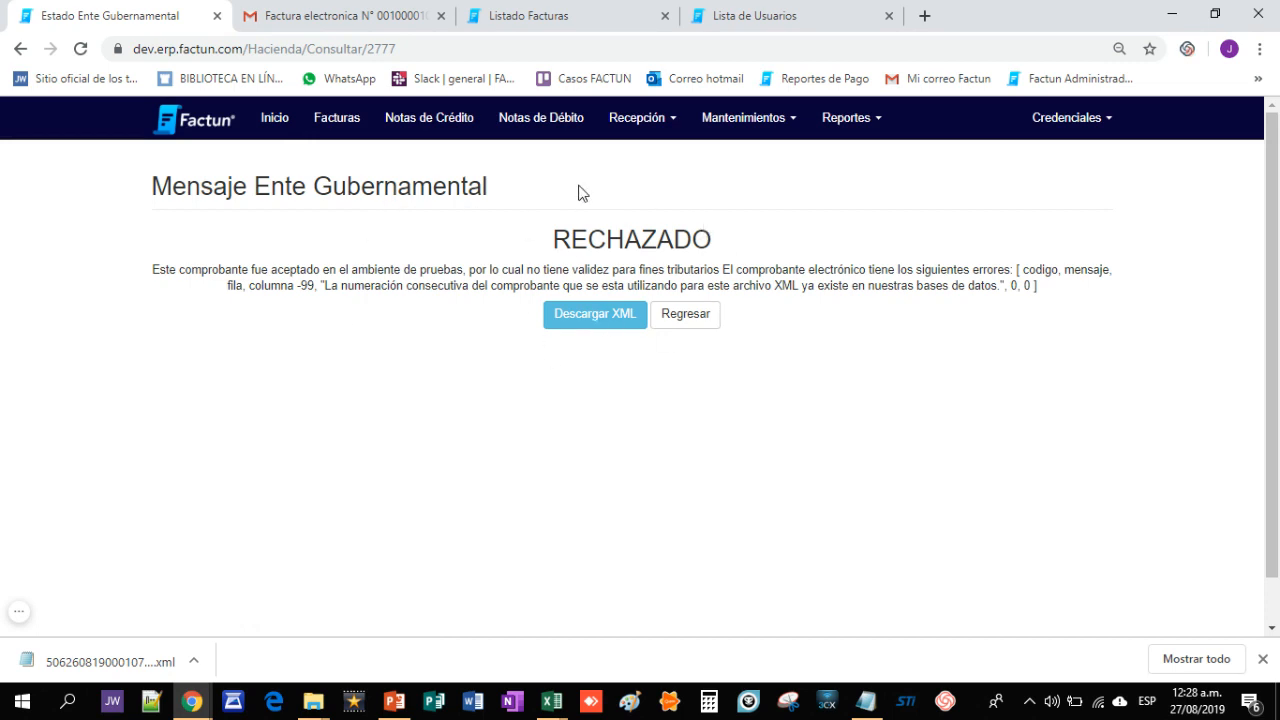
- Return to the purchase invoice list and create another purchase invoice for the supplier SODA LUNA
left_click(658, 128)
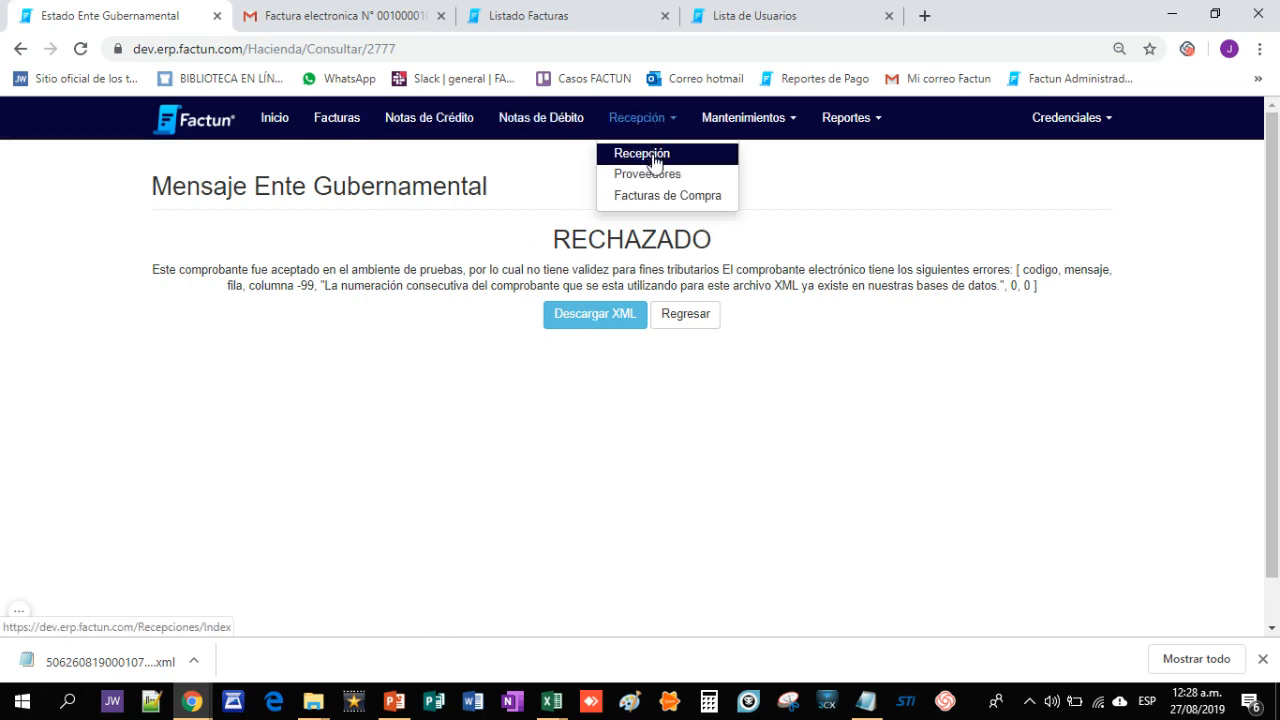
left_click(648, 198)
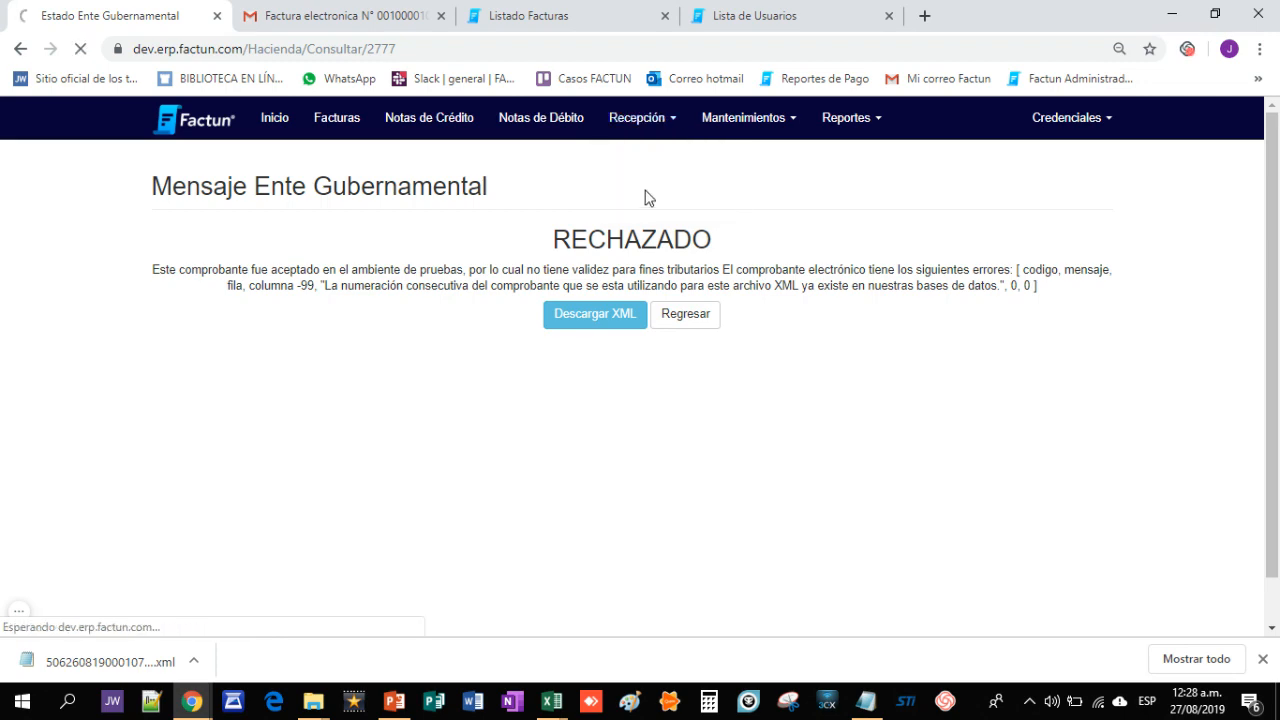
left_click(620, 200)
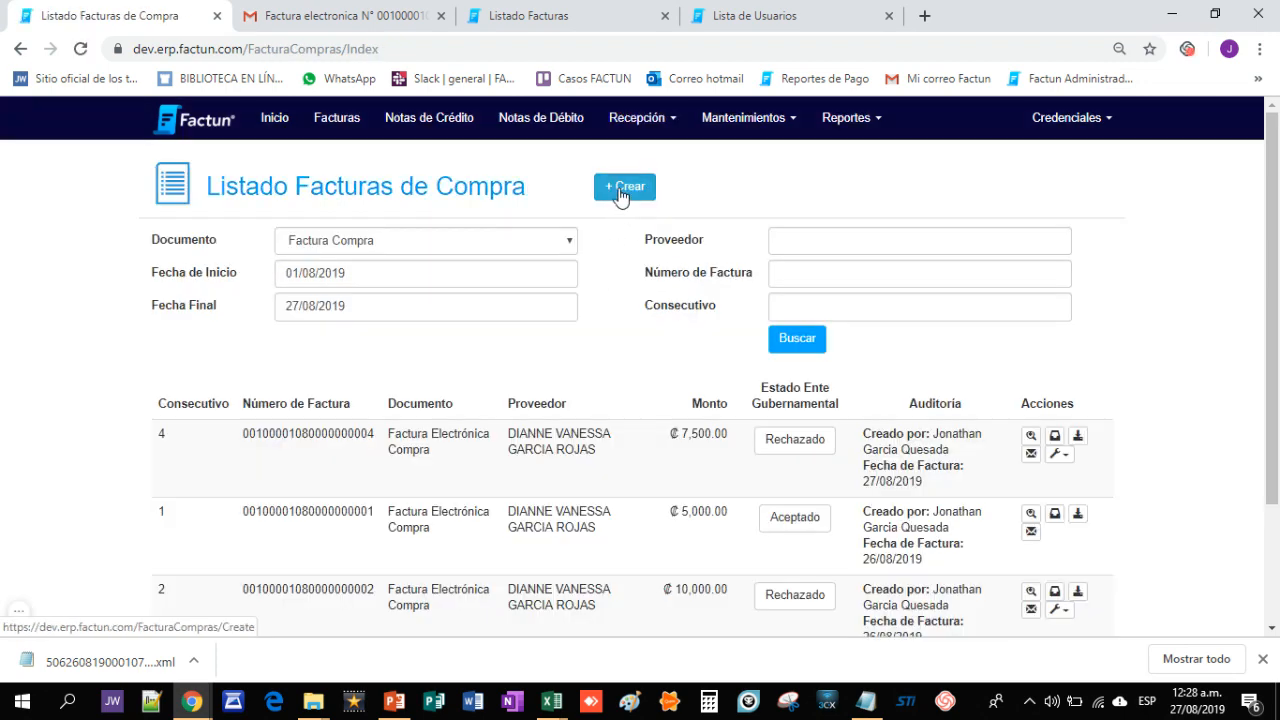
left_click(380, 240)
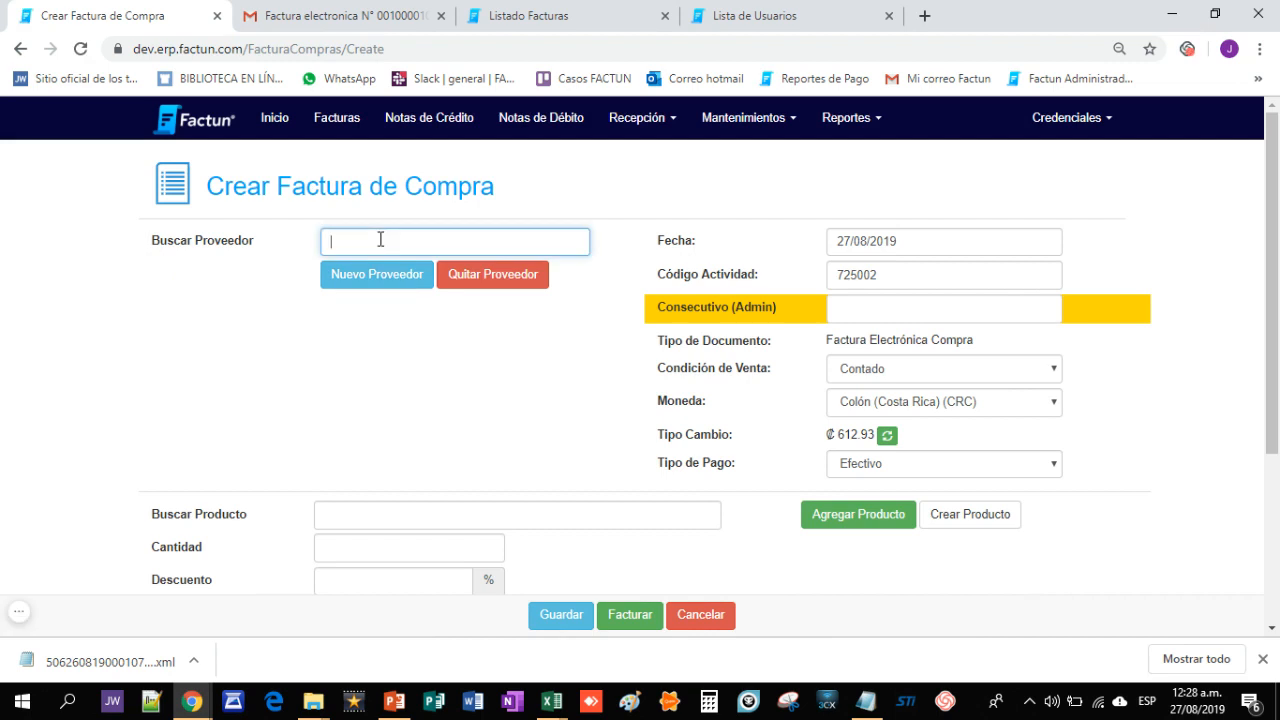
type("d")
left_click(374, 276)
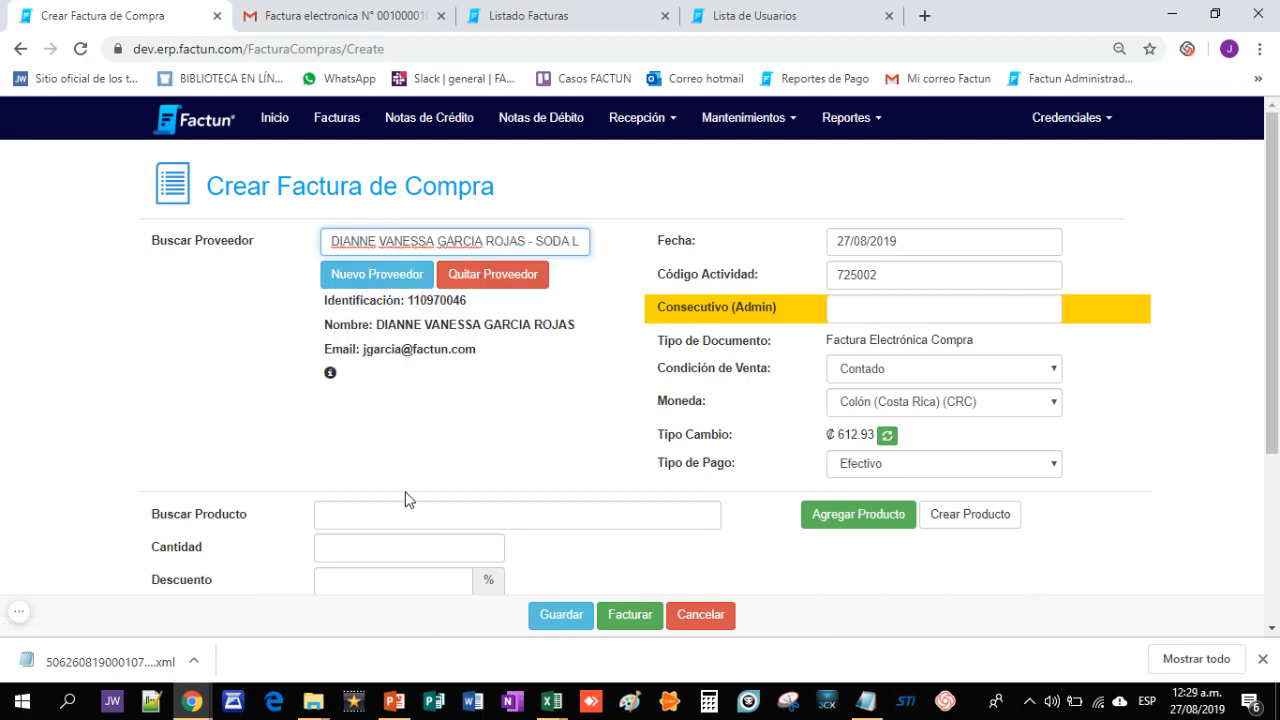
- Add one unit of product FC01 SERVICIO DE ALIMENTACIÓN to the new SODA LUNA purchase invoice
left_click(355, 518)
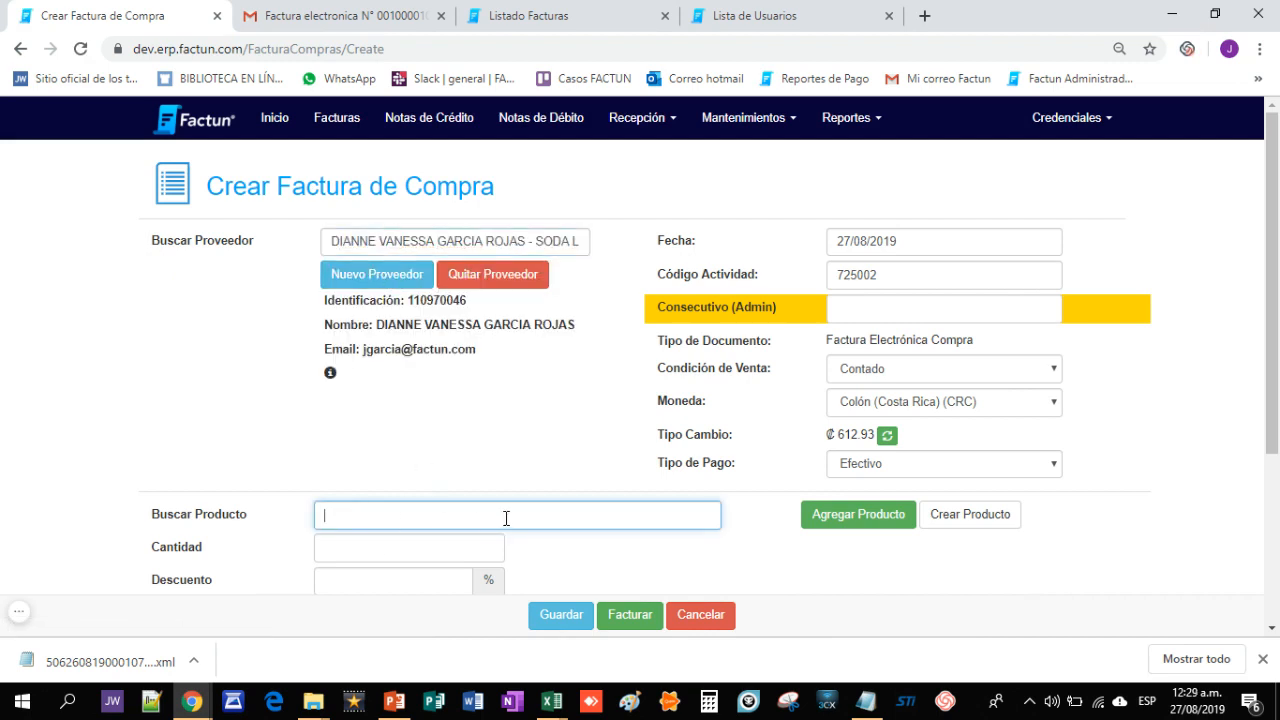
type("fc")
left_click(470, 545)
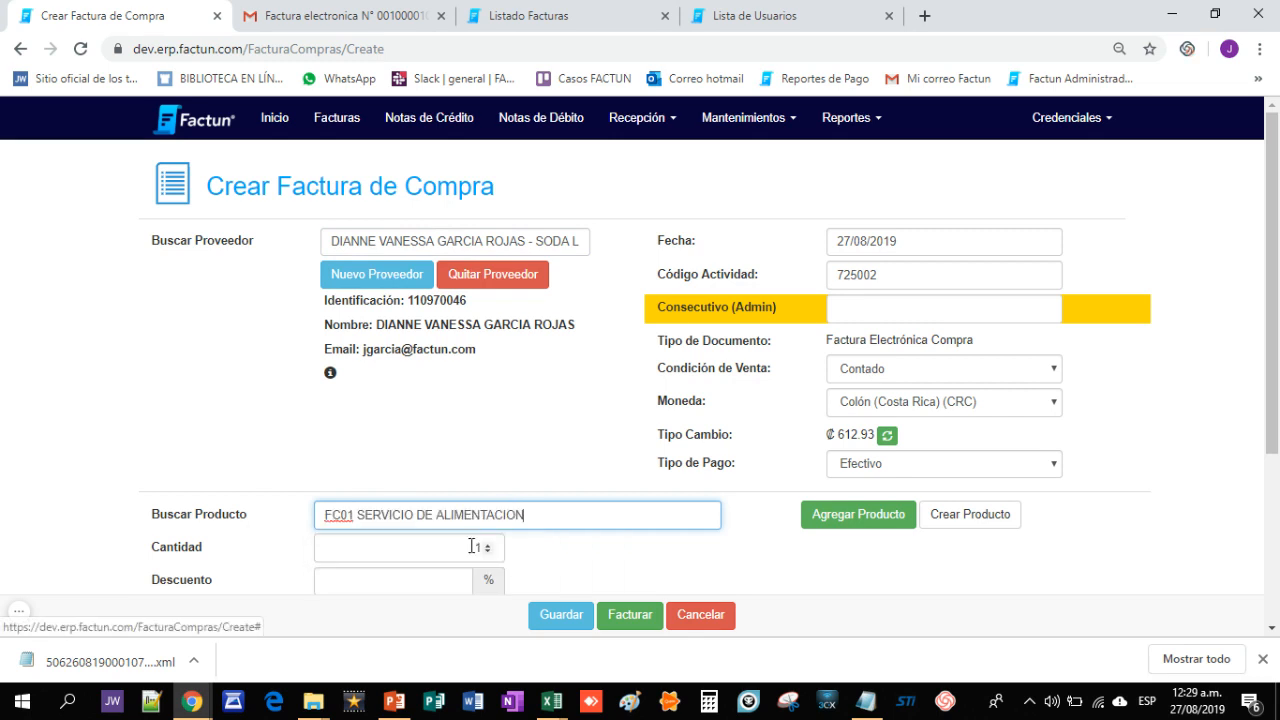
left_click(850, 518)
- Set the FC01 line's unit price including IVA to 7,500.00 and accept the product changes
scroll(820, 528, "down", 3)
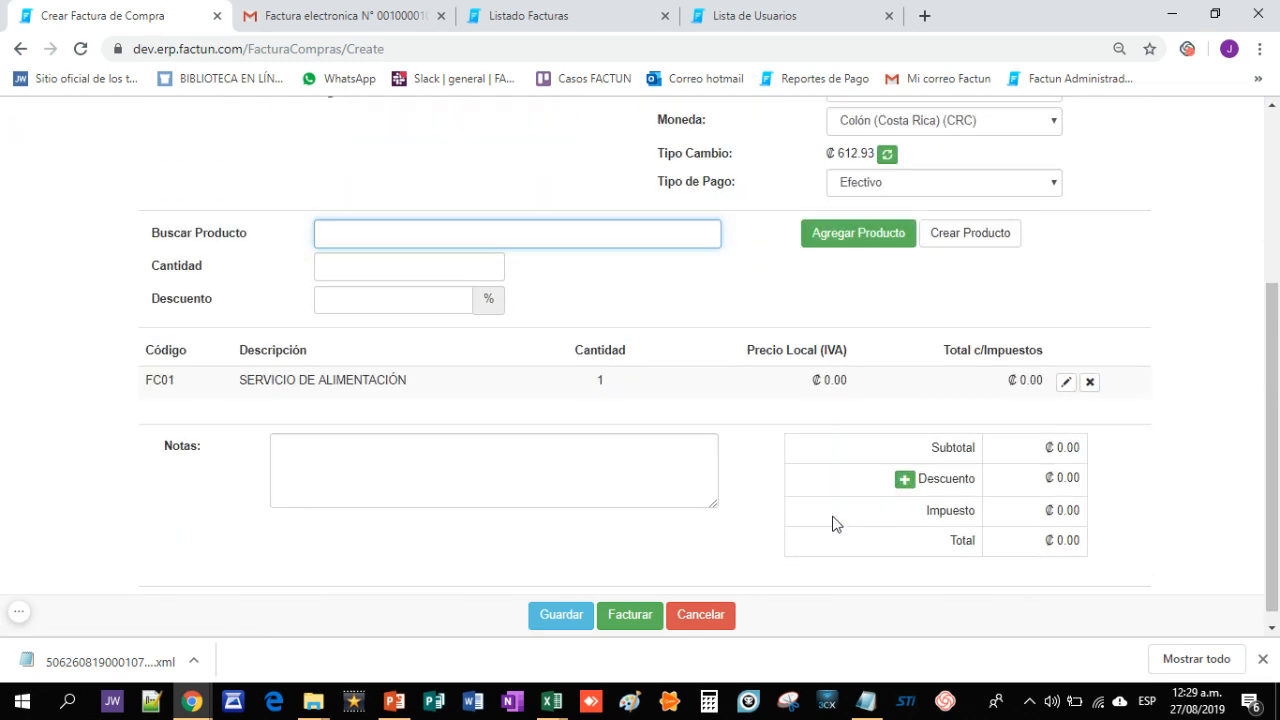
left_click(1064, 385)
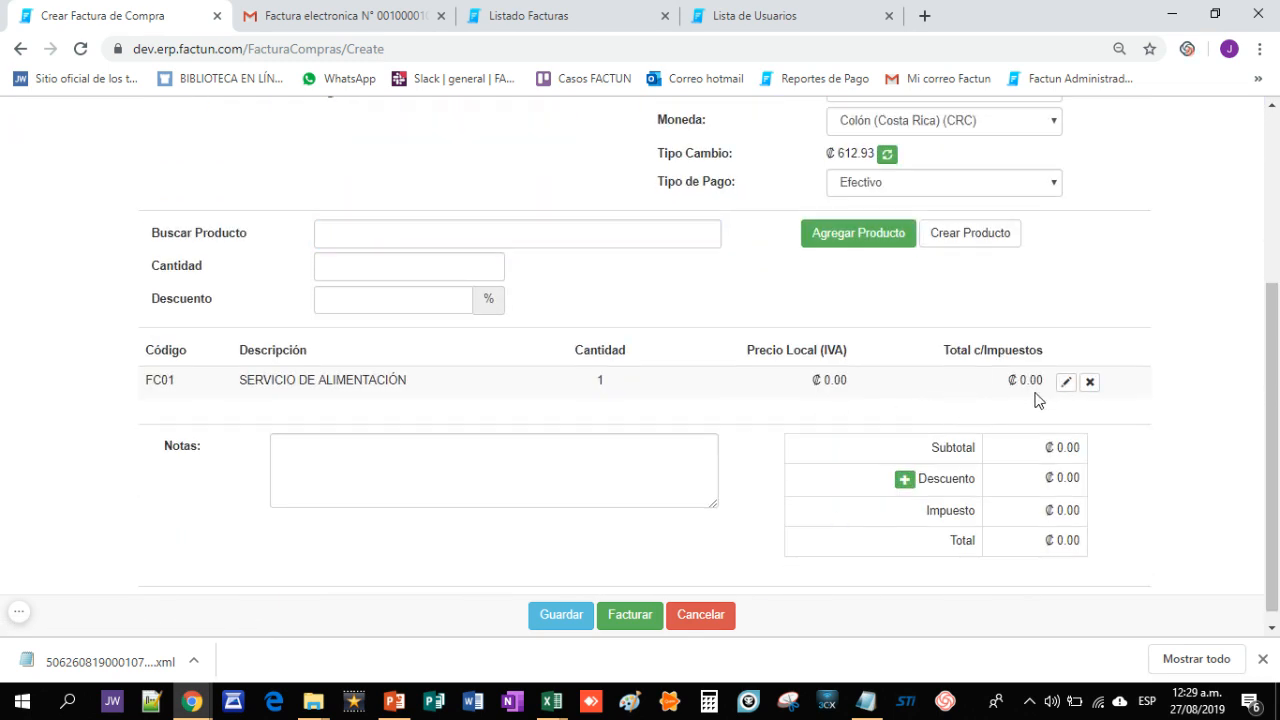
left_click(1066, 385)
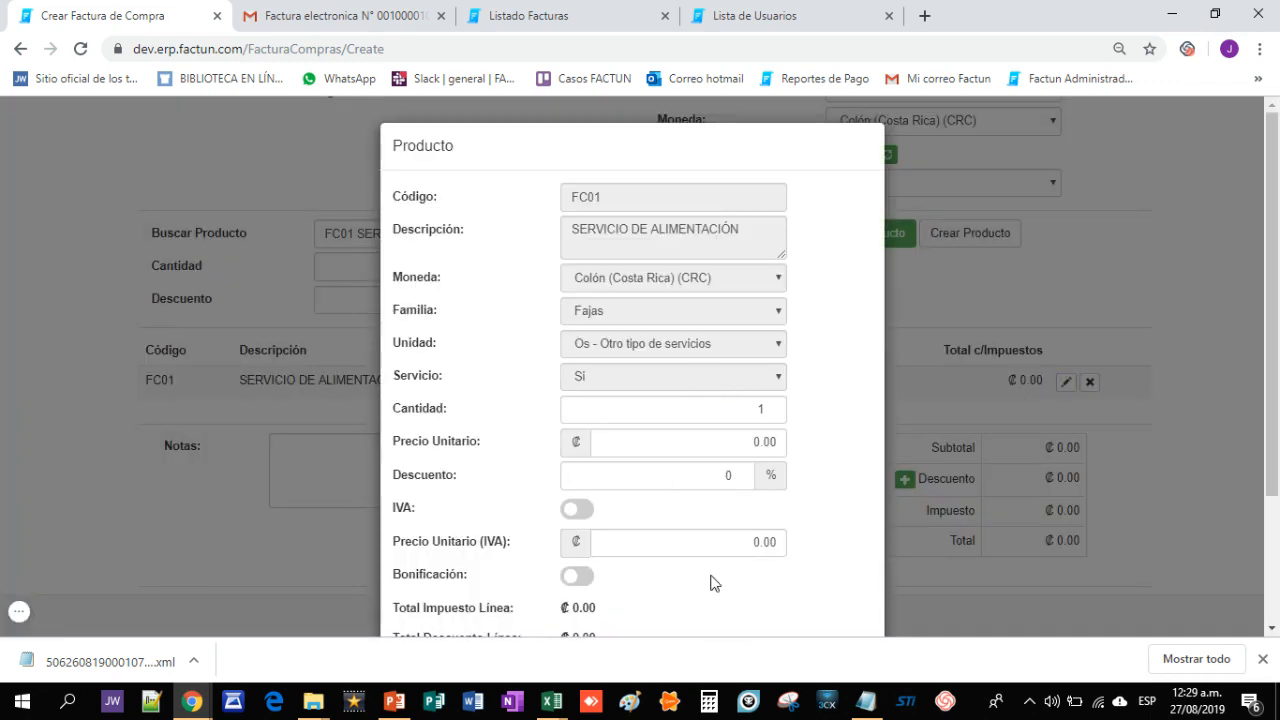
left_click(793, 547)
left_click(917, 556)
left_click(752, 541)
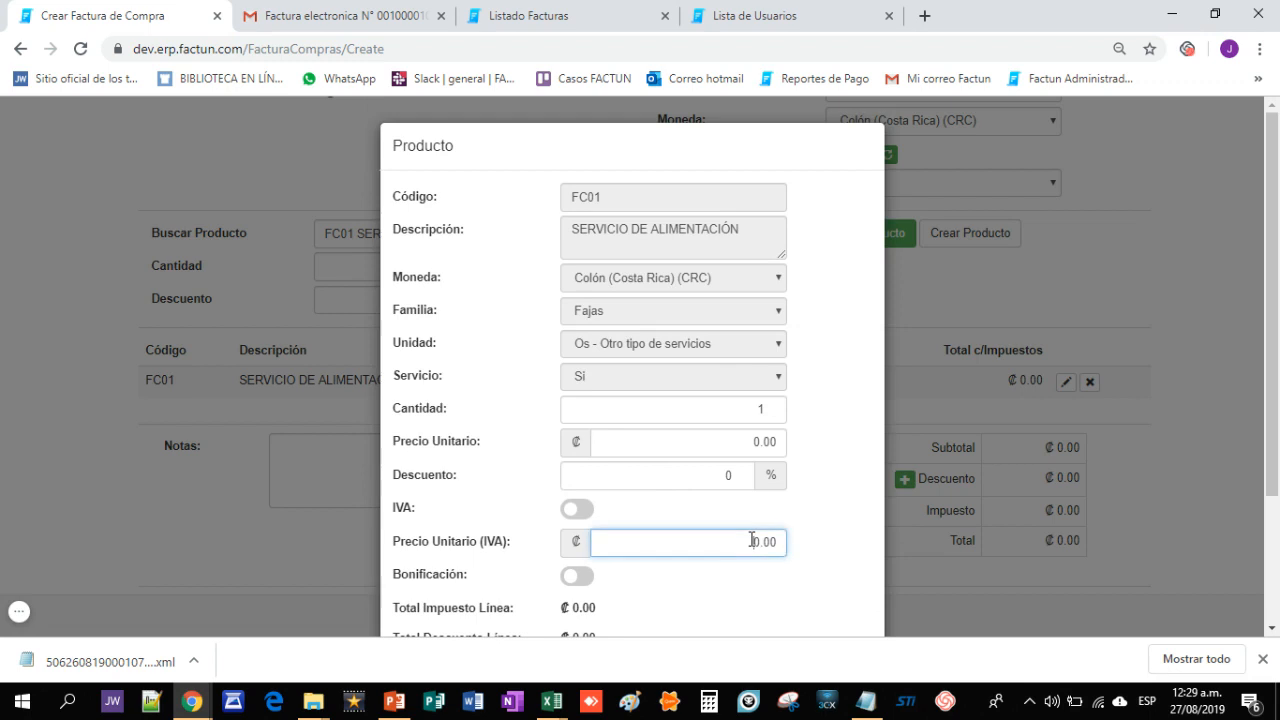
type("7500")
key("BackSpace")
scroll(680, 600, "down", 3)
left_click(751, 583)
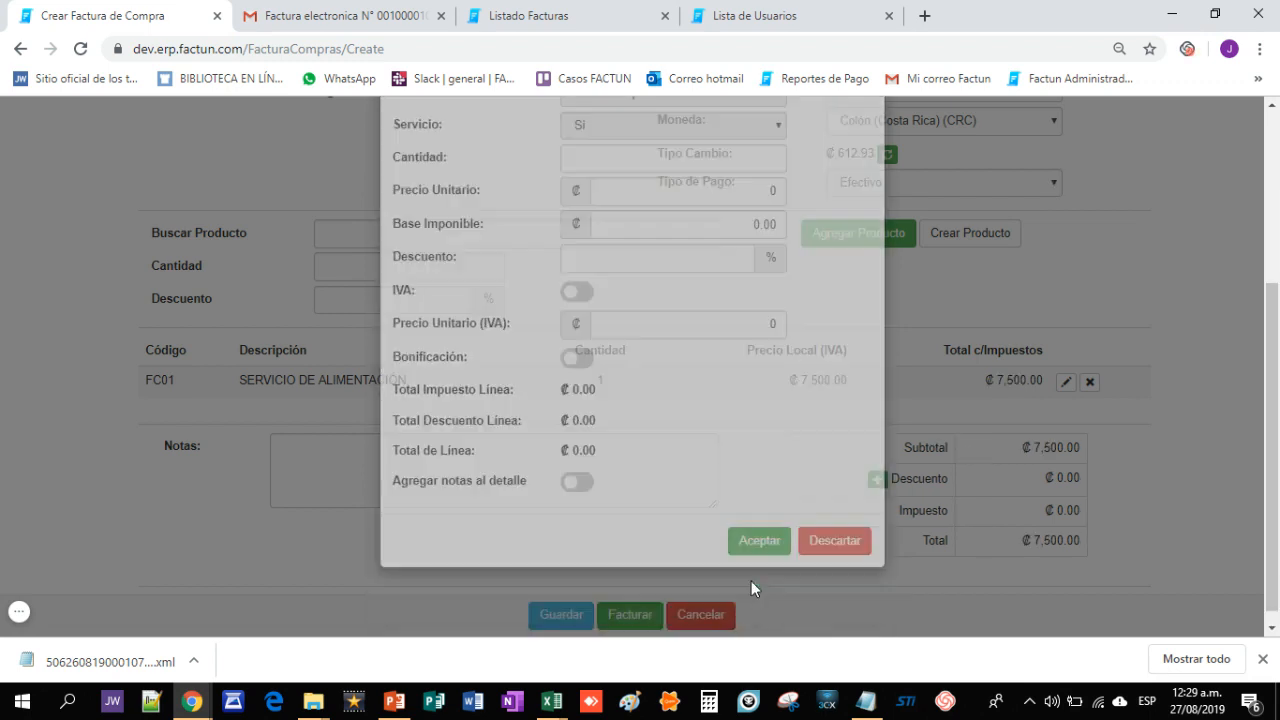
- Issue the second SODA LUNA purchase invoice with confirmation and check its government entity status
left_click(632, 614)
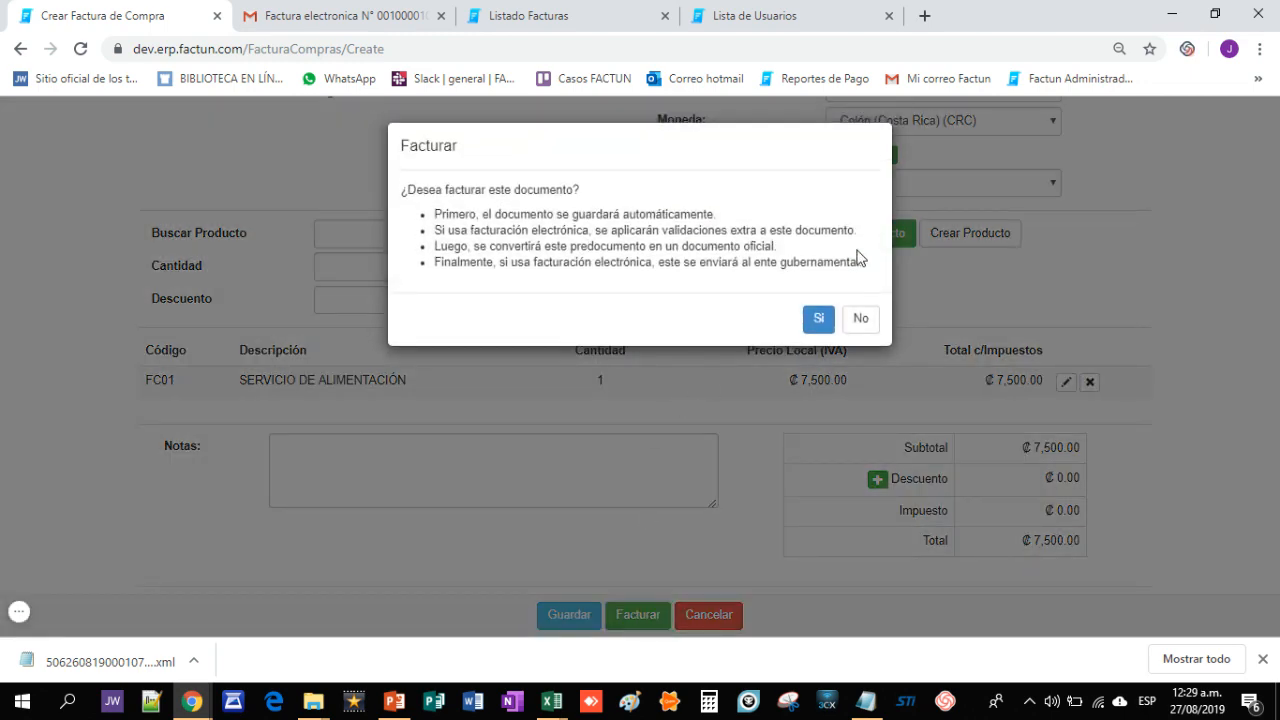
left_click(818, 318)
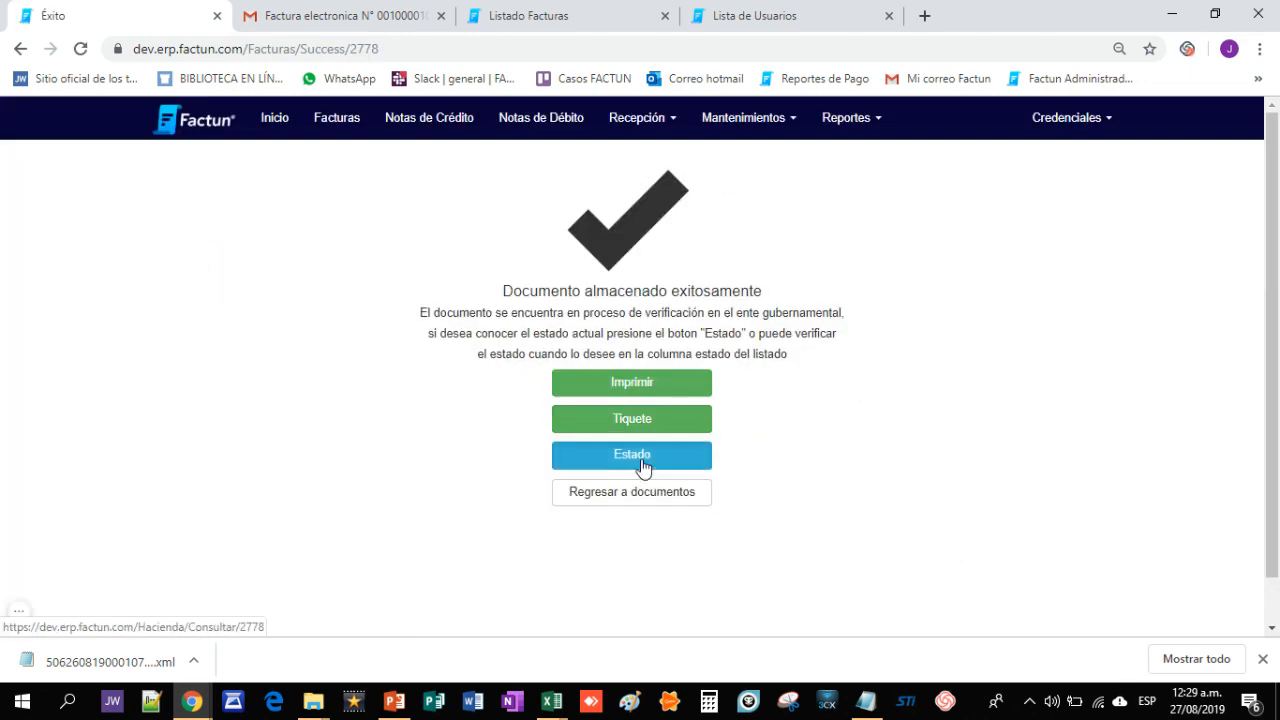
left_click(641, 458)
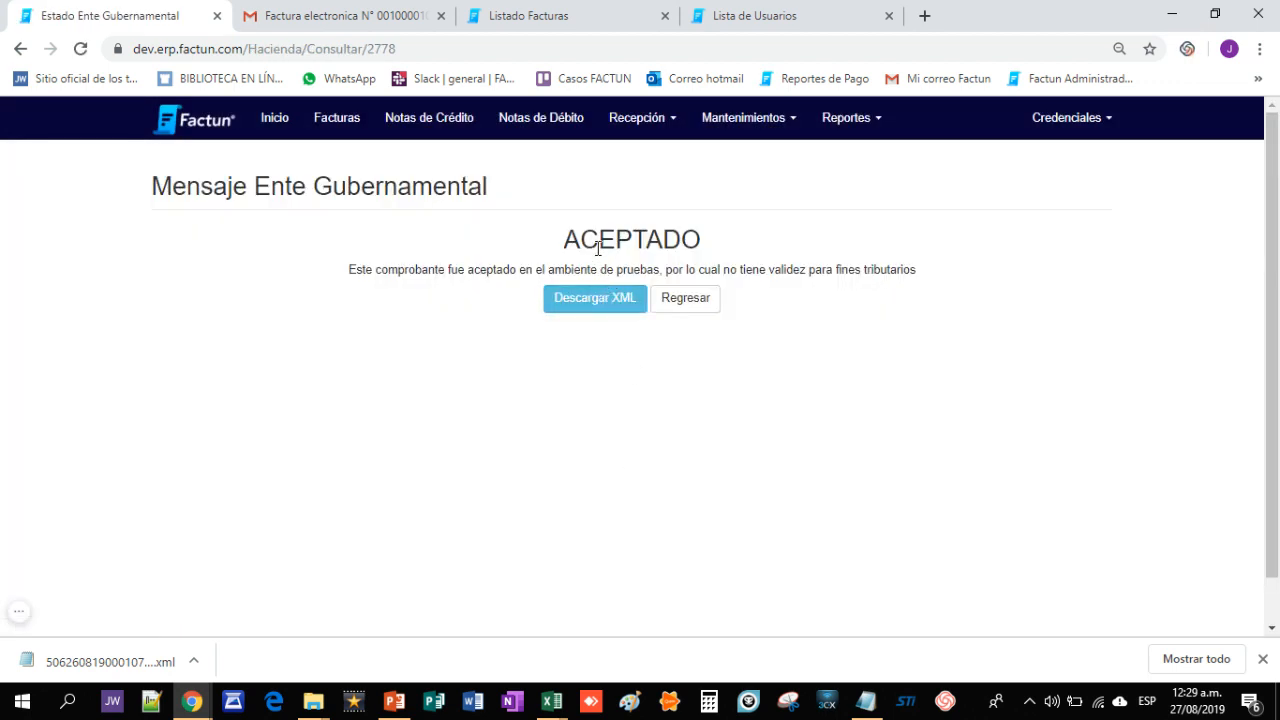
left_click_drag(564, 243, 693, 239)
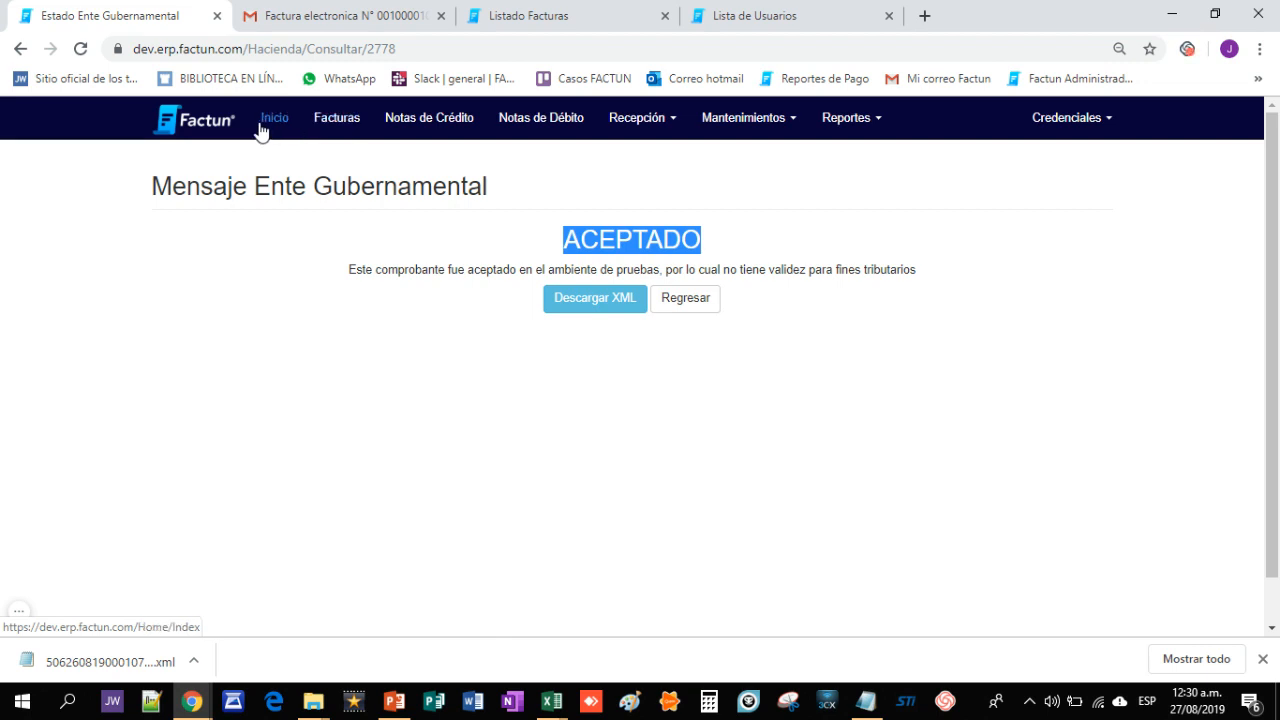
- Open the Exportar Documentos report and review its date range settings
left_click(867, 128)
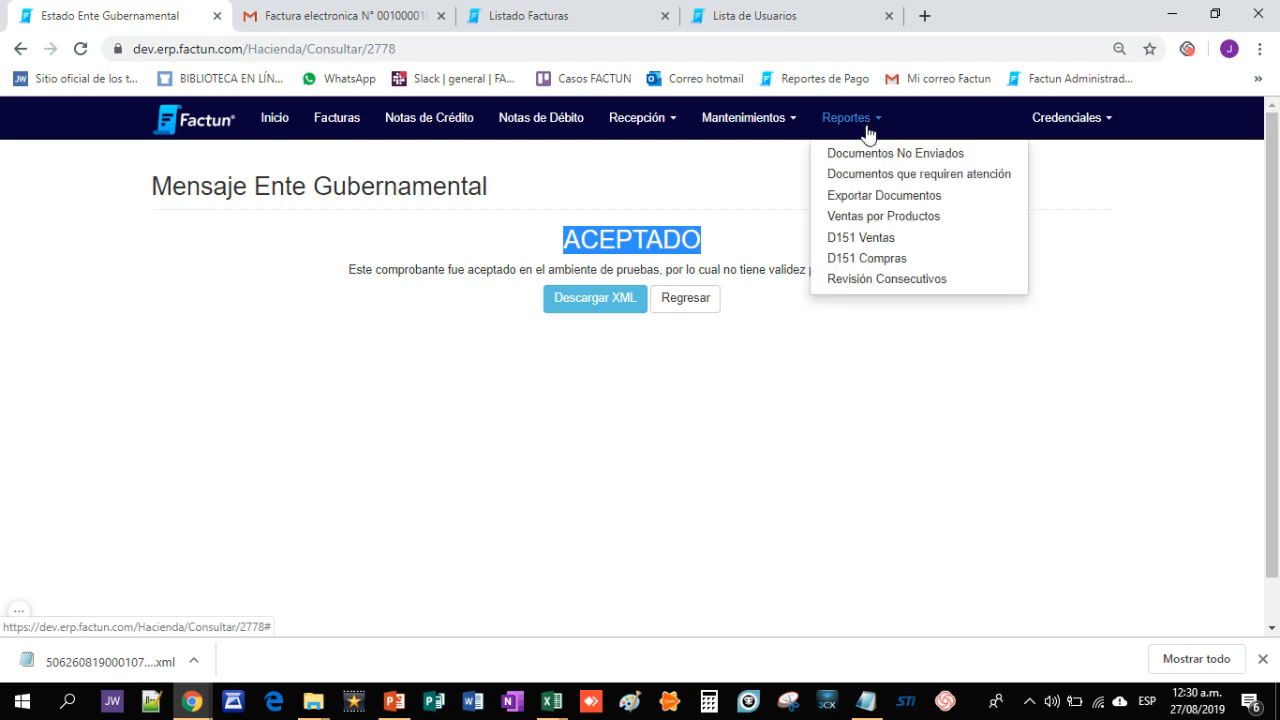
left_click(866, 197)
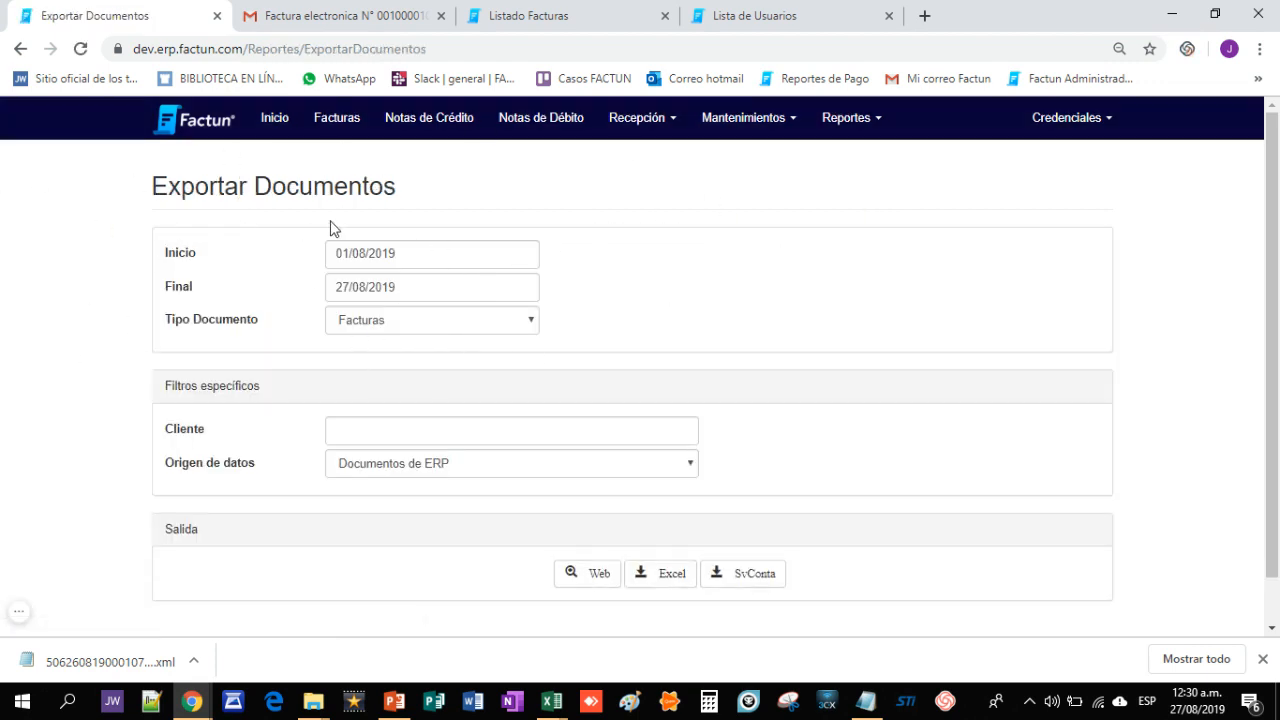
left_click_drag(405, 194, 143, 196)
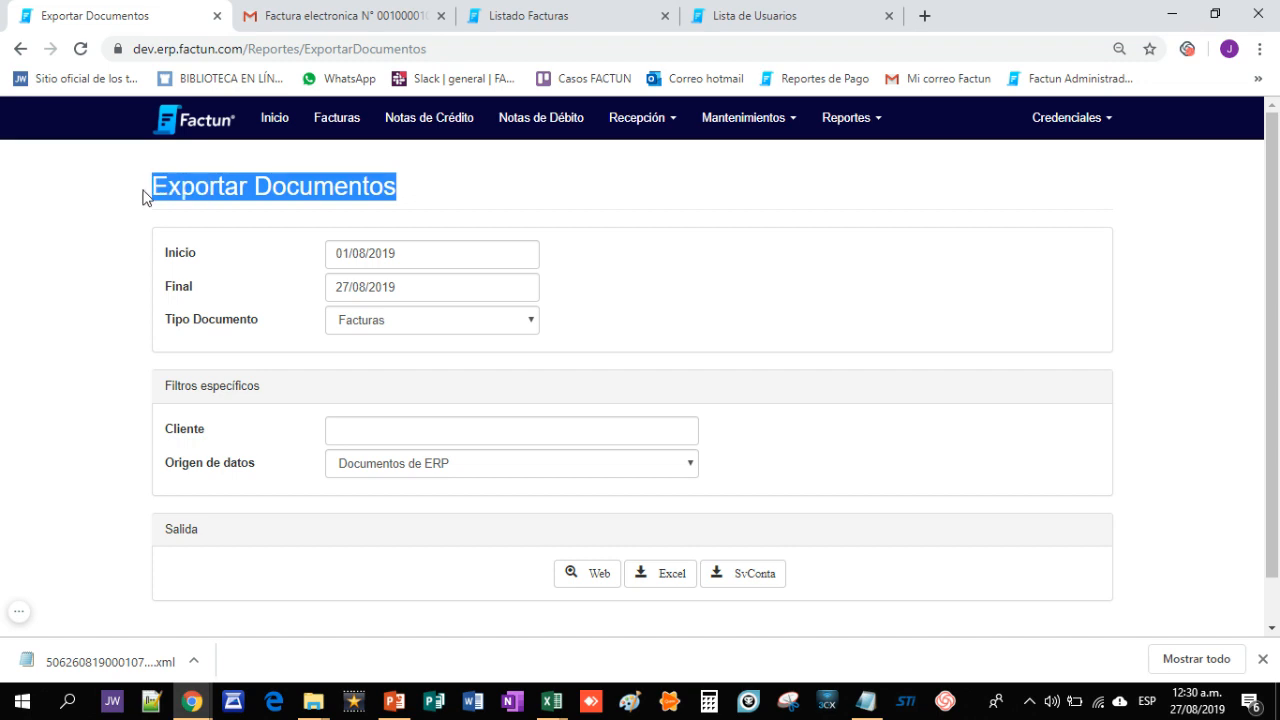
left_click(408, 261)
left_click(729, 312)
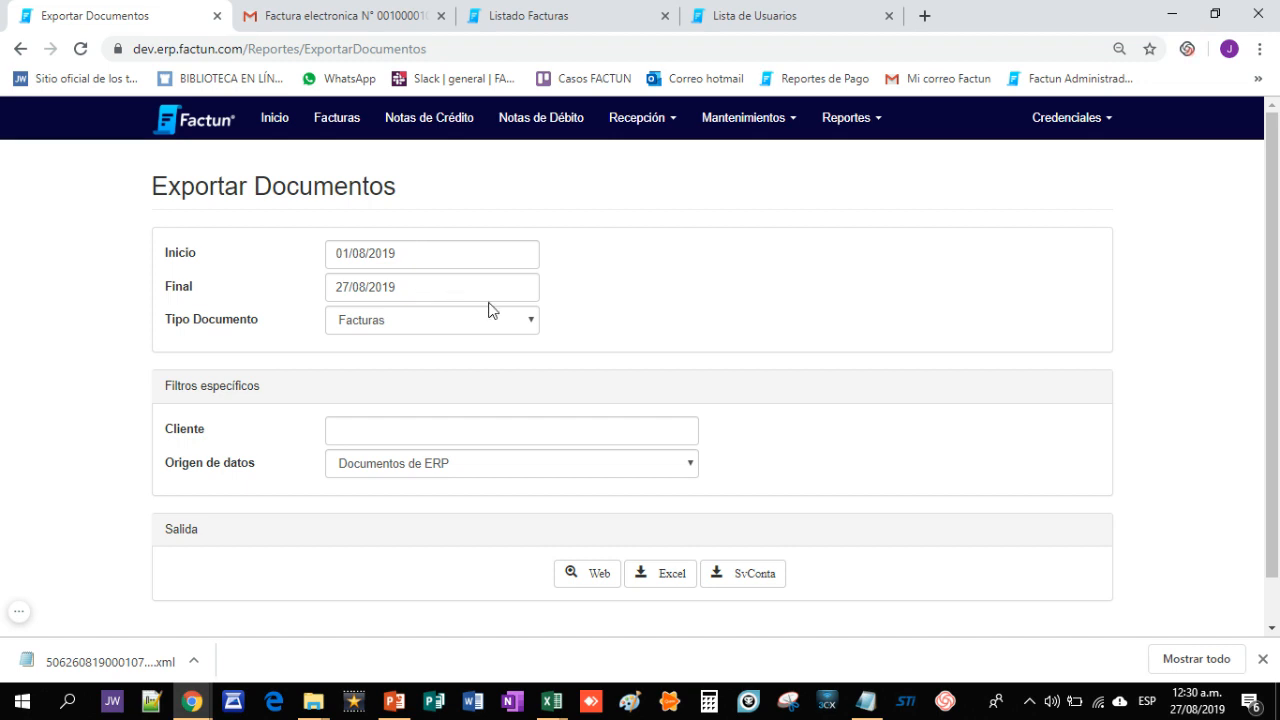
- Compare the export filters for Facturas, Facturas de Compras and Recepciones, returning the document type to Facturas
left_click(521, 330)
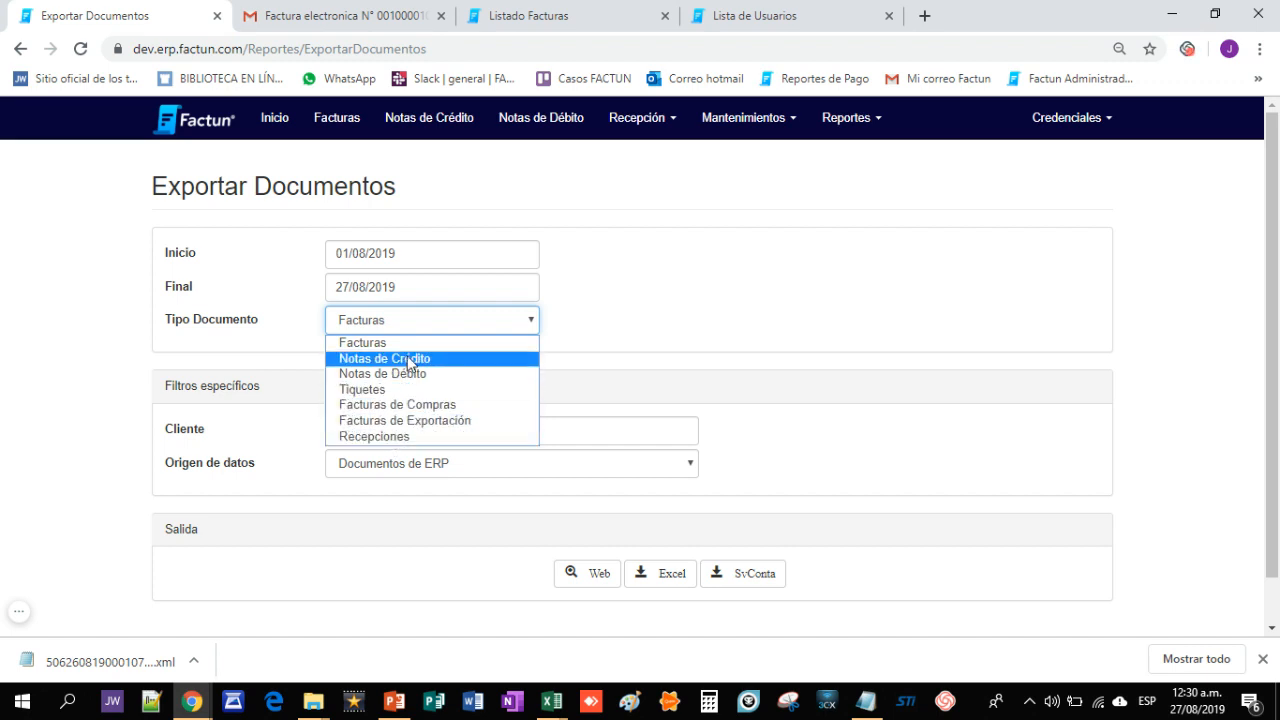
left_click(685, 327)
left_click(532, 322)
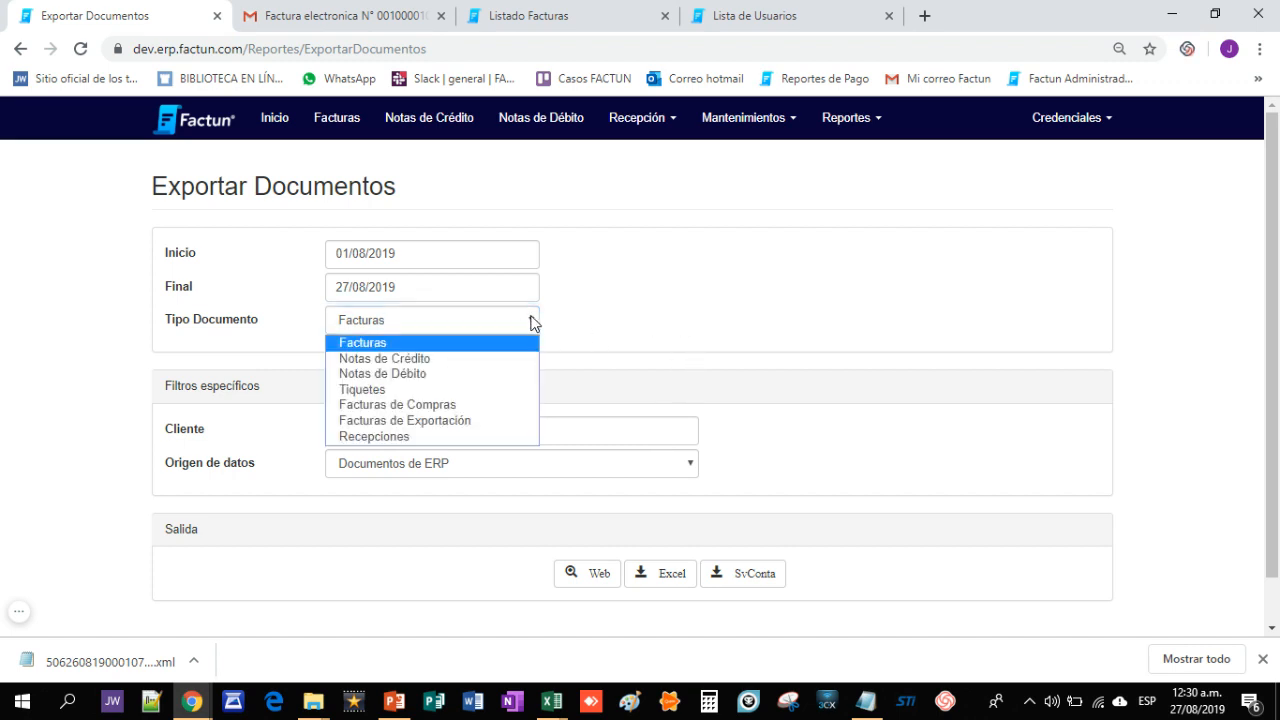
left_click(381, 346)
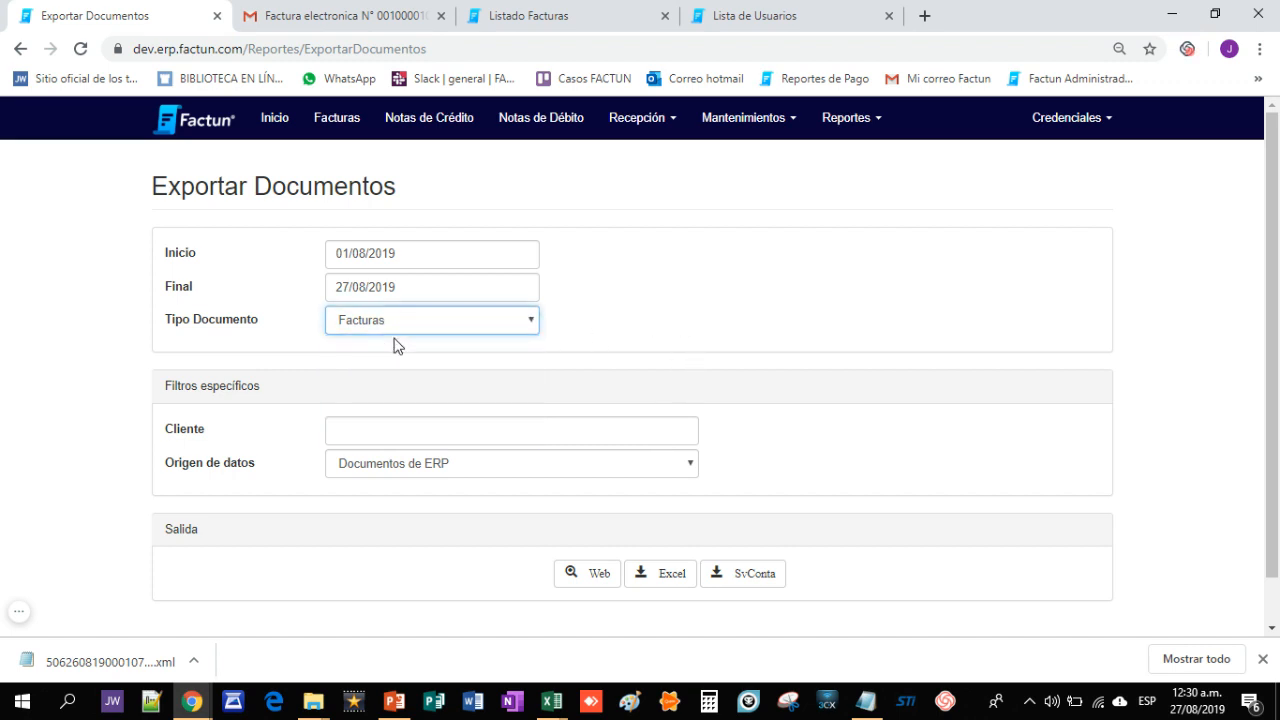
left_click(523, 322)
left_click(367, 405)
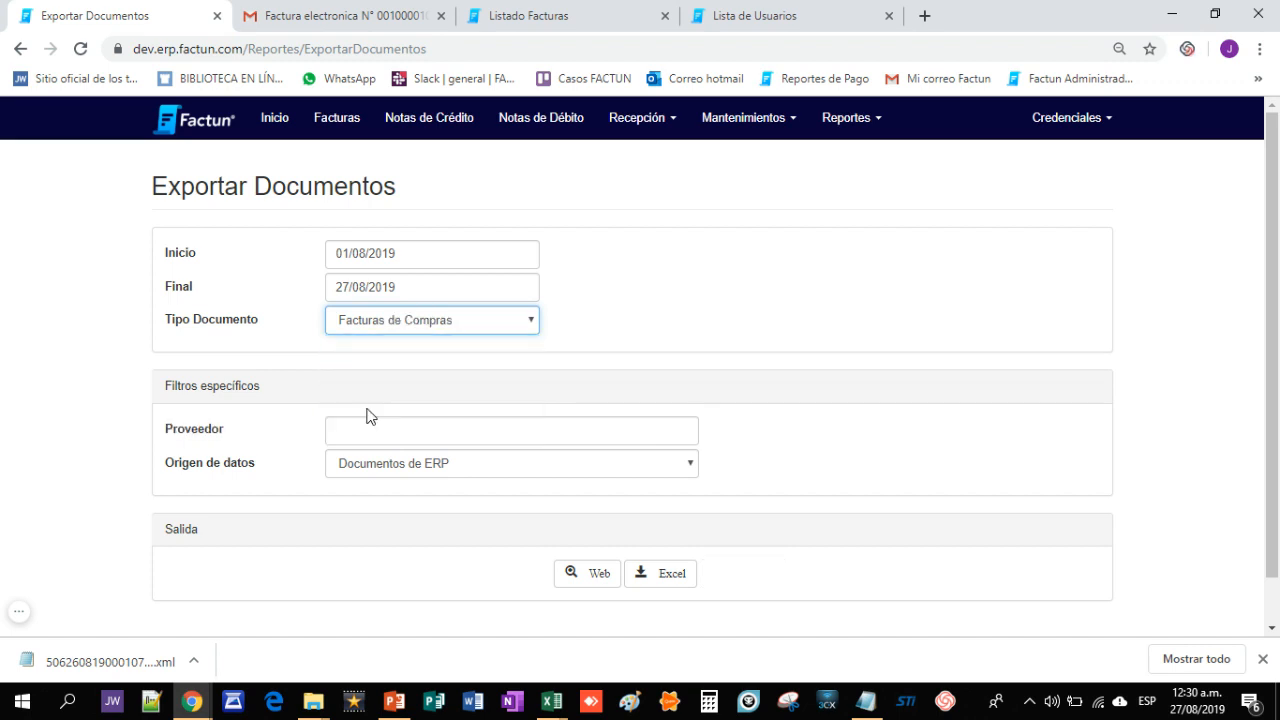
left_click(531, 322)
left_click(389, 437)
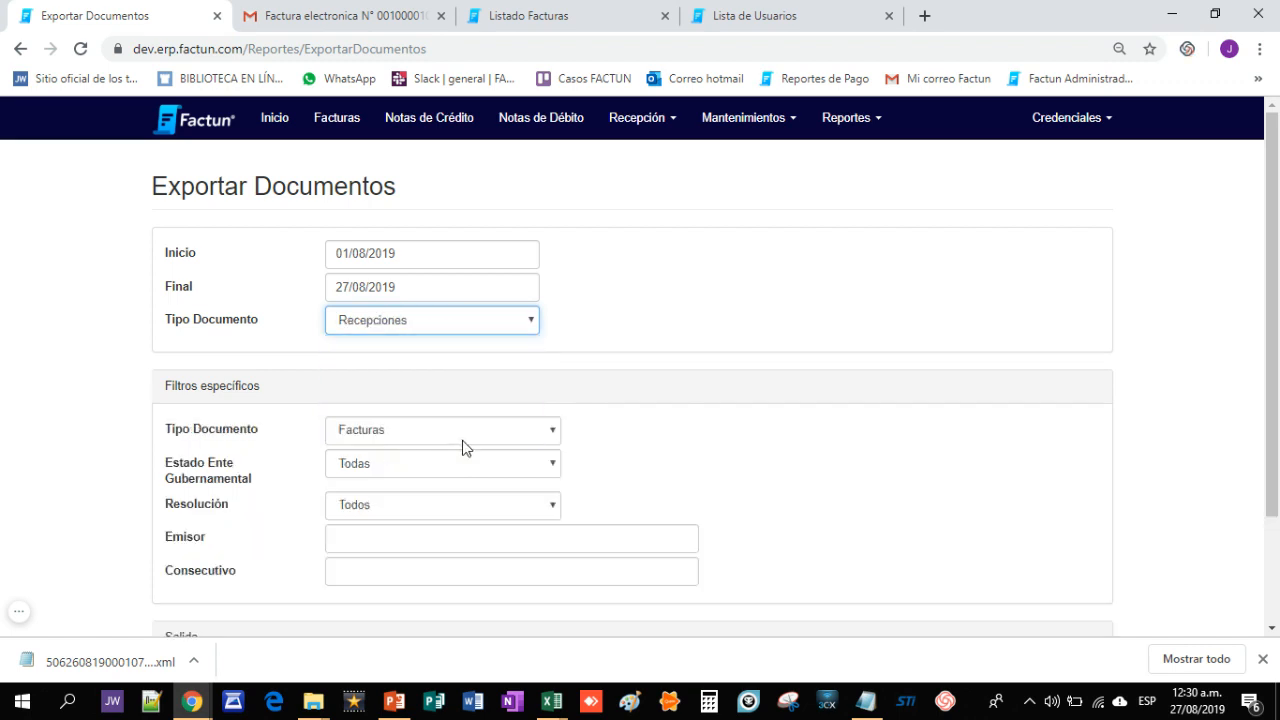
scroll(540, 335, "down", 1)
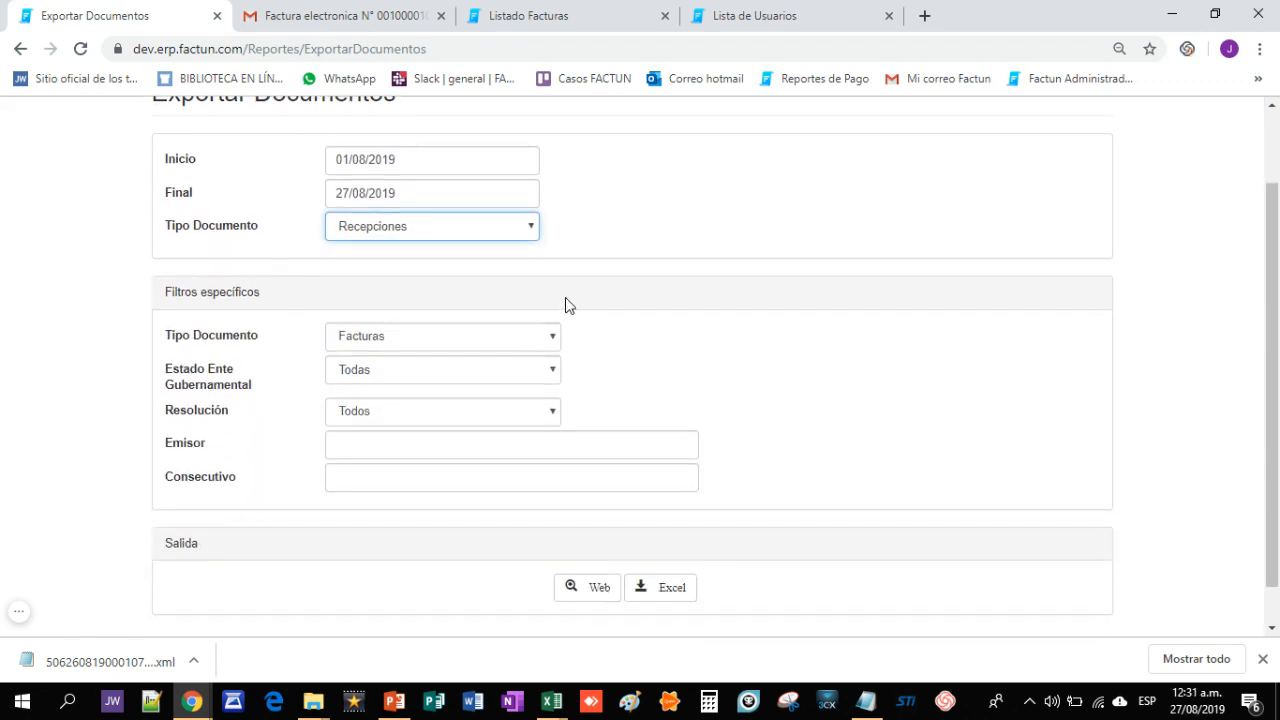
left_click(524, 226)
left_click(412, 248)
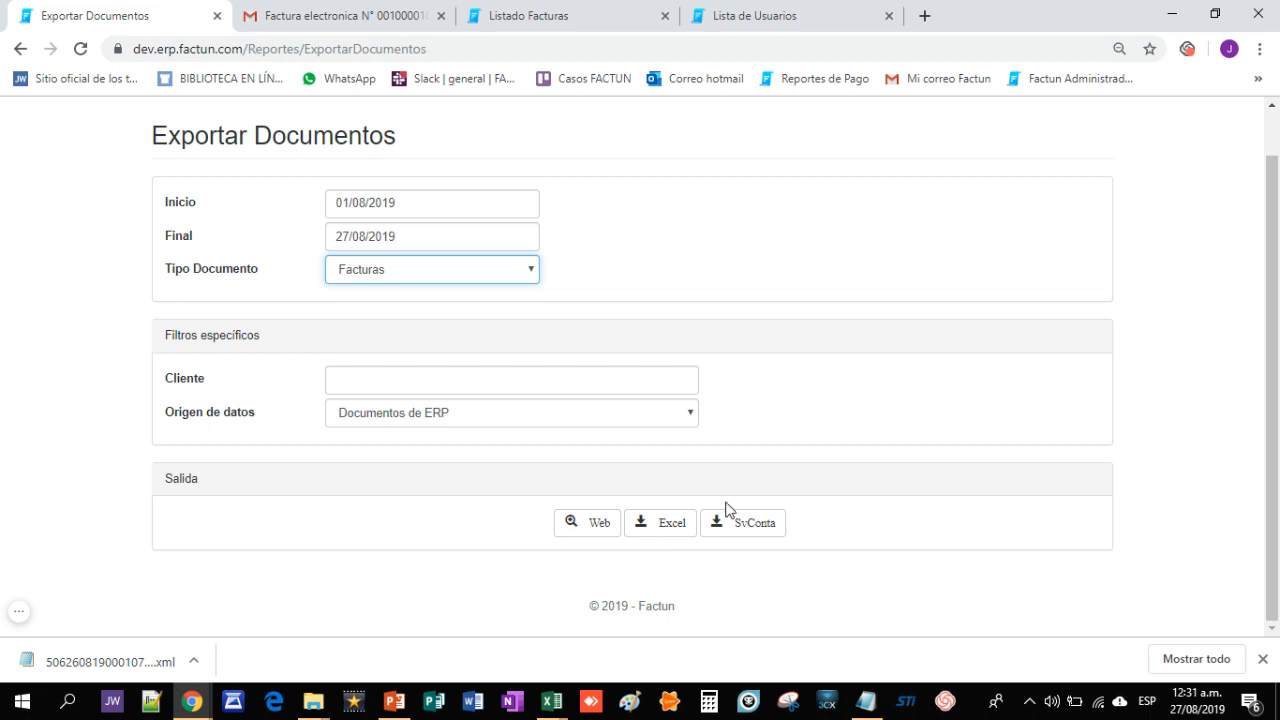
- Preview the Facturas report for 01/08/2019 to 27/08/2019 as a web view, close it and export the report to Excel
left_click(592, 541)
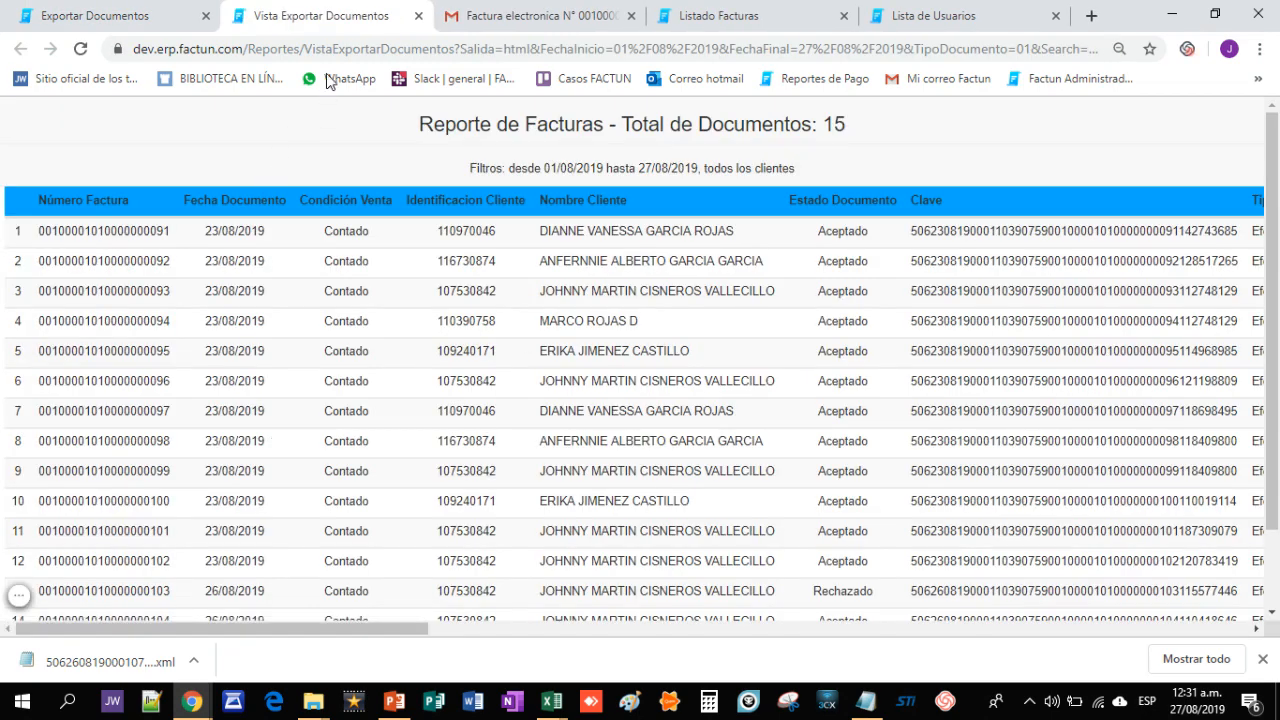
left_click(419, 17)
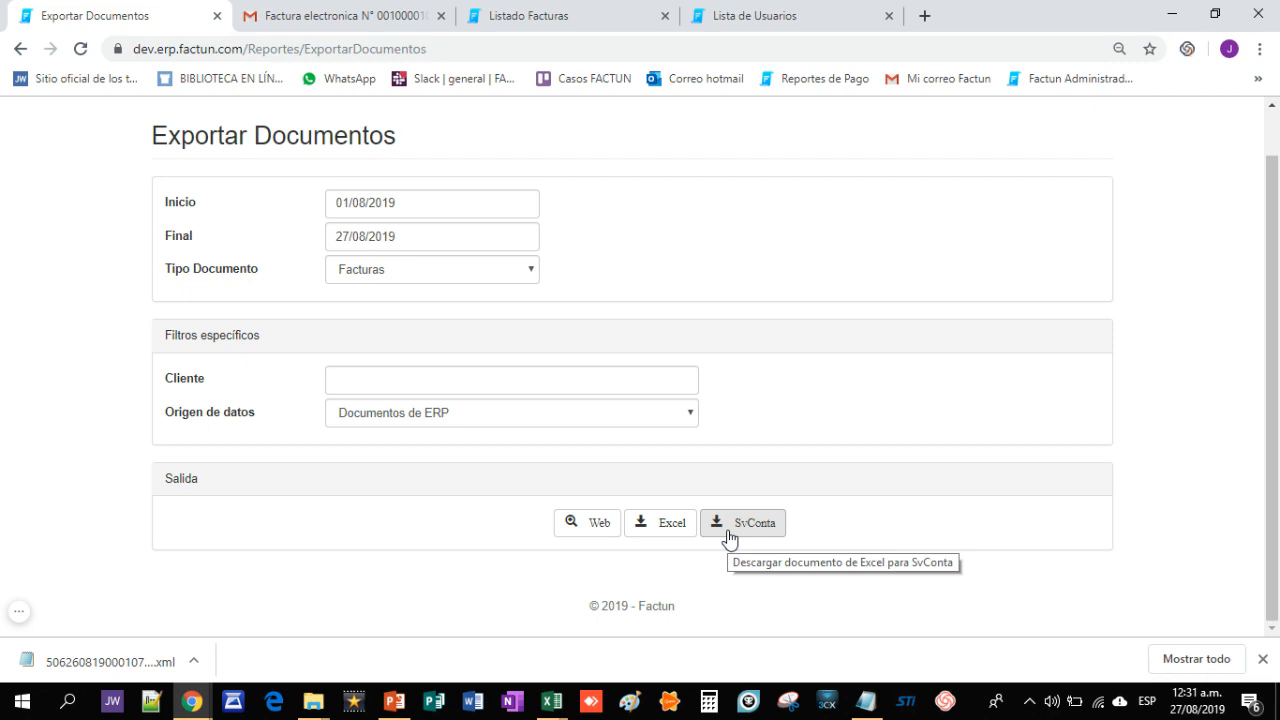
left_click(661, 523)
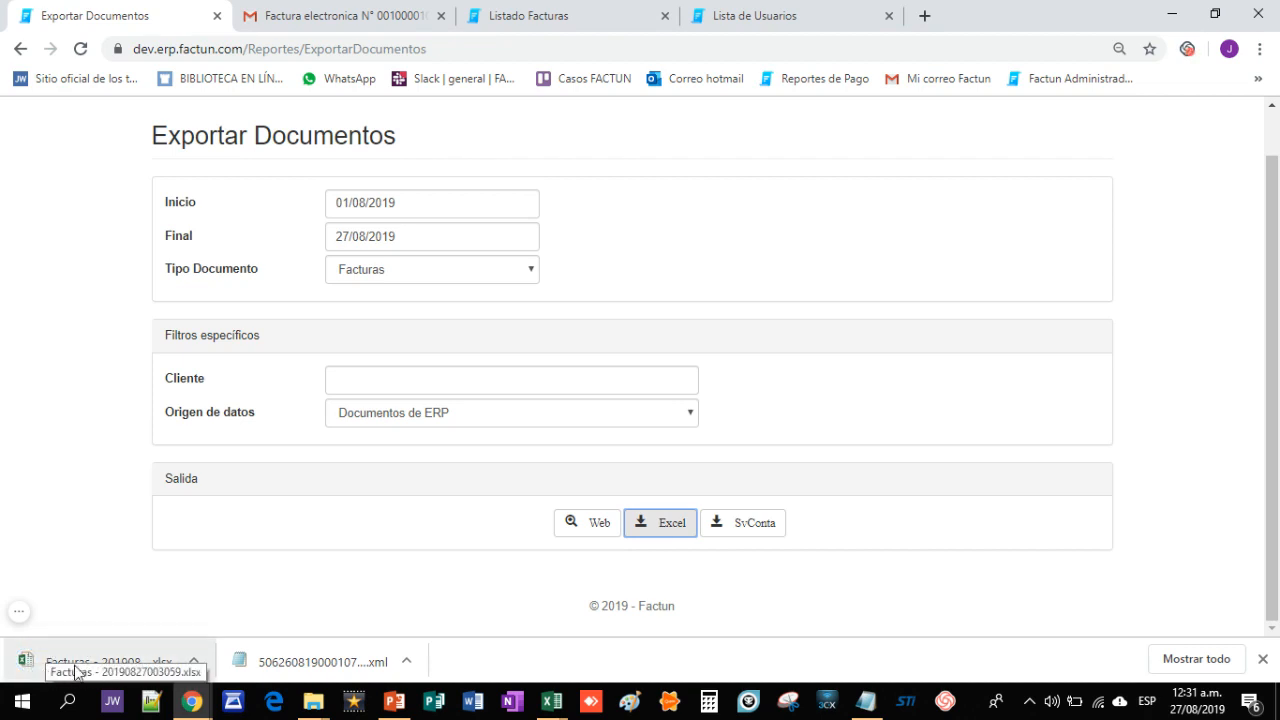
- Set the document type to Facturas de Compras and export that report to Excel
scroll(421, 229, "up", 1)
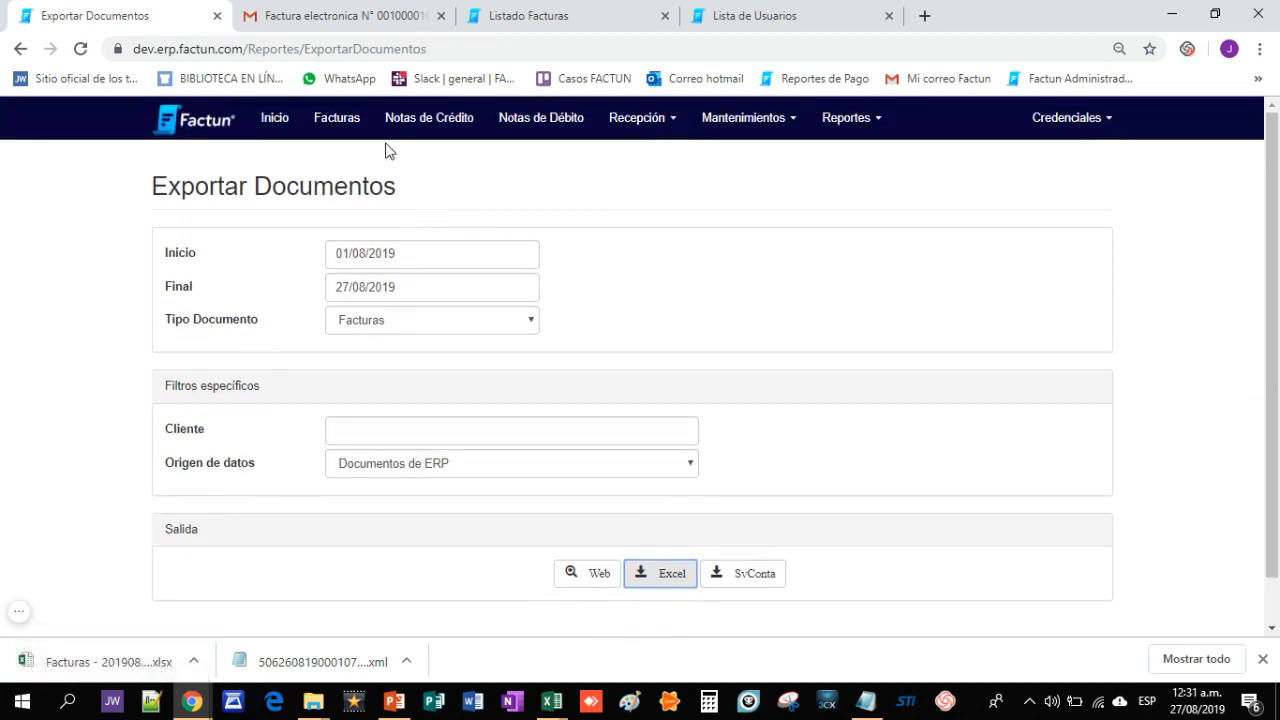
left_click(519, 325)
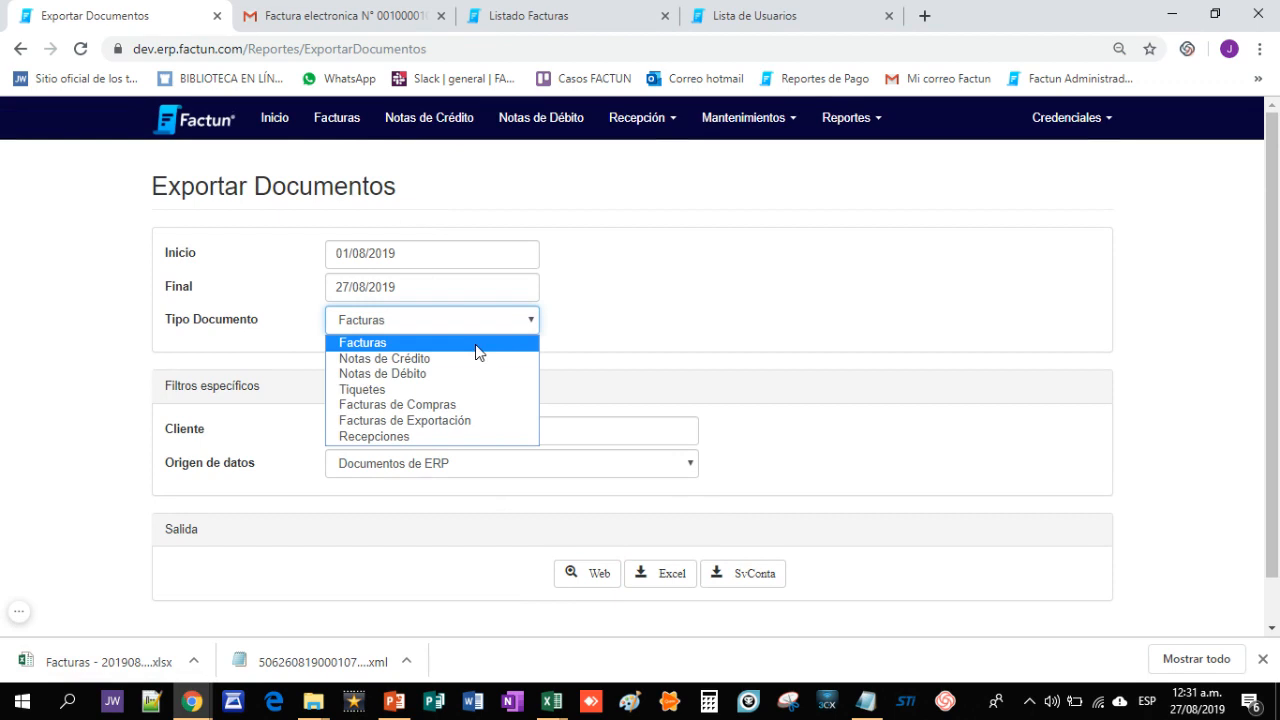
left_click(400, 405)
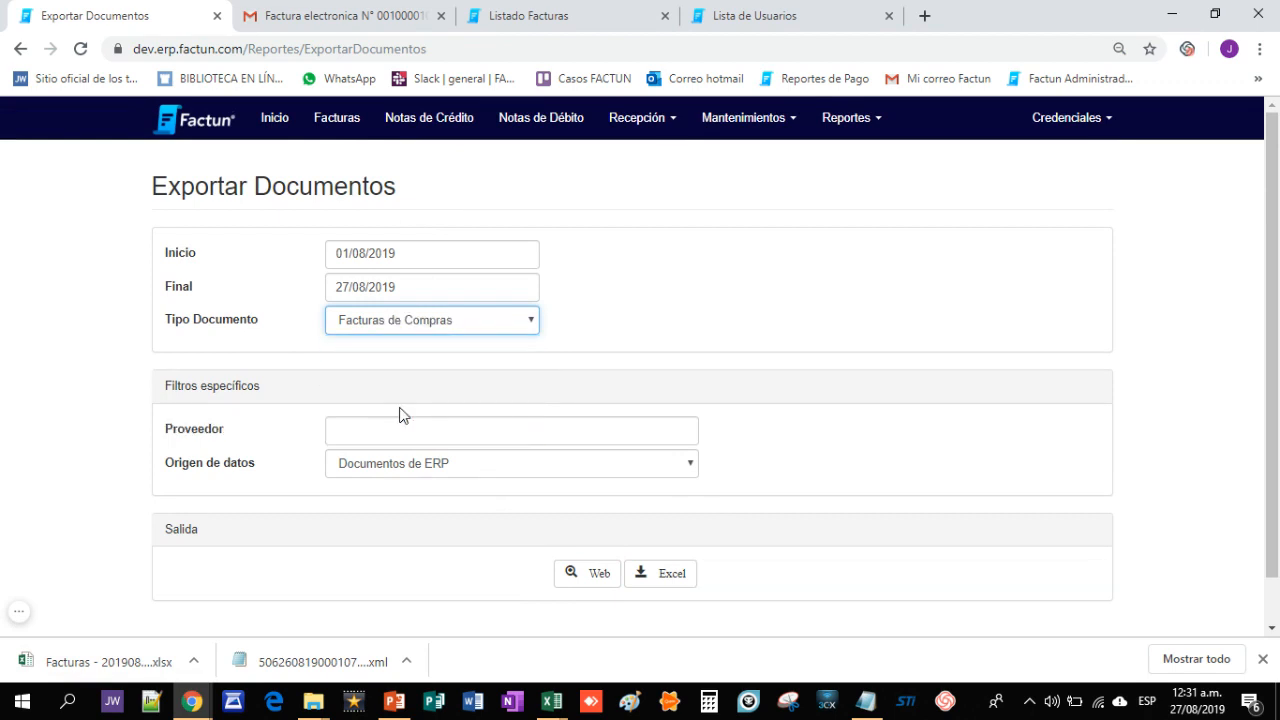
left_click(663, 577)
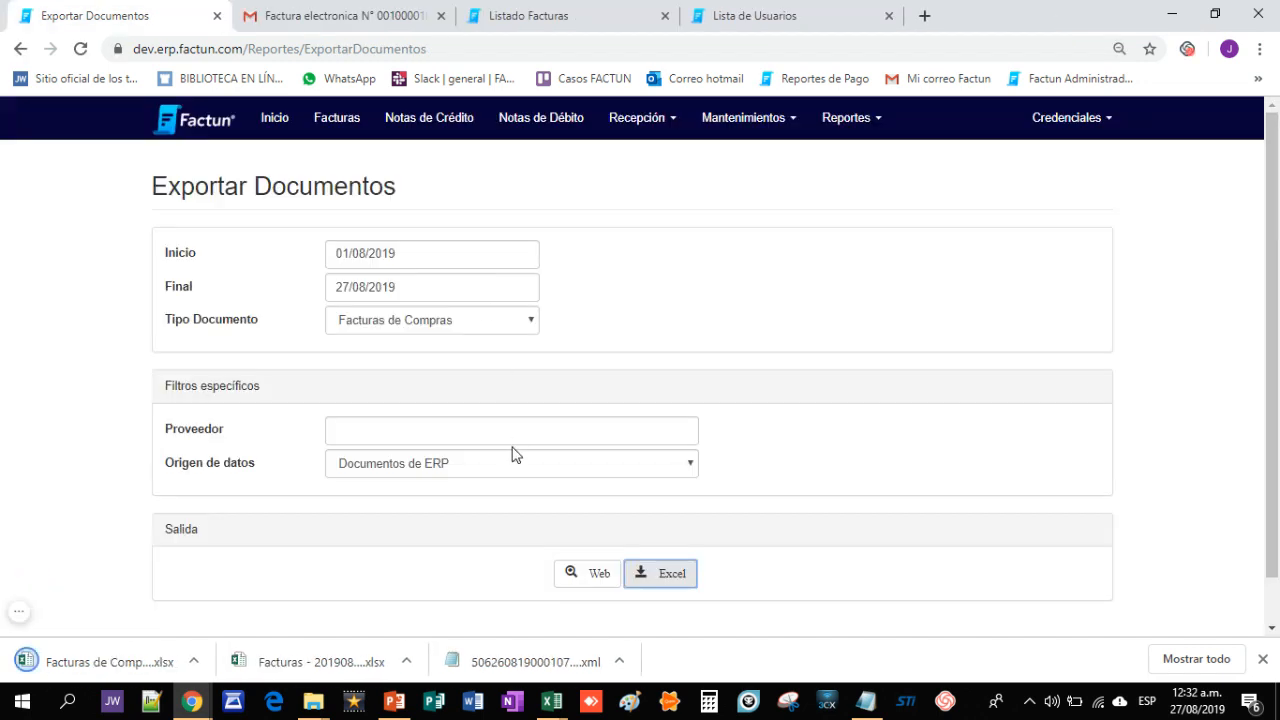
- Set the document type to Recepciones and export the received invoices for all statuses and resolutions to Excel
left_click(530, 330)
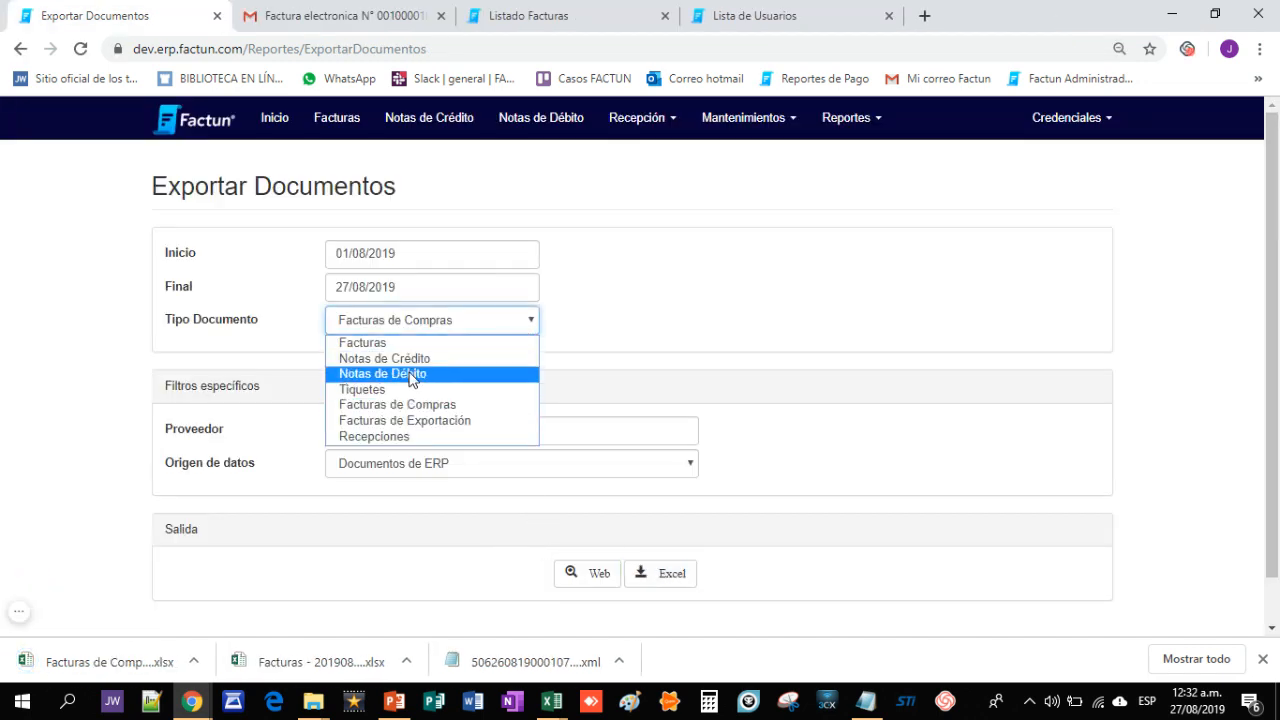
left_click(385, 440)
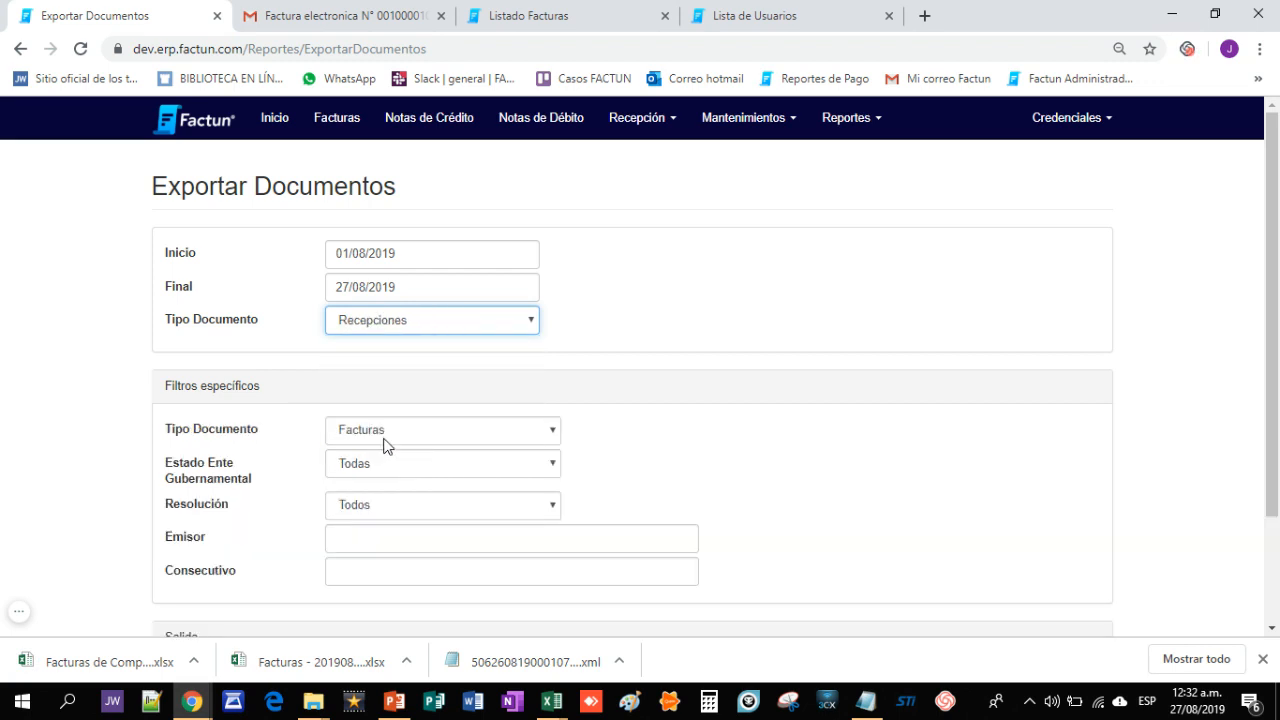
scroll(612, 574, "down", 3)
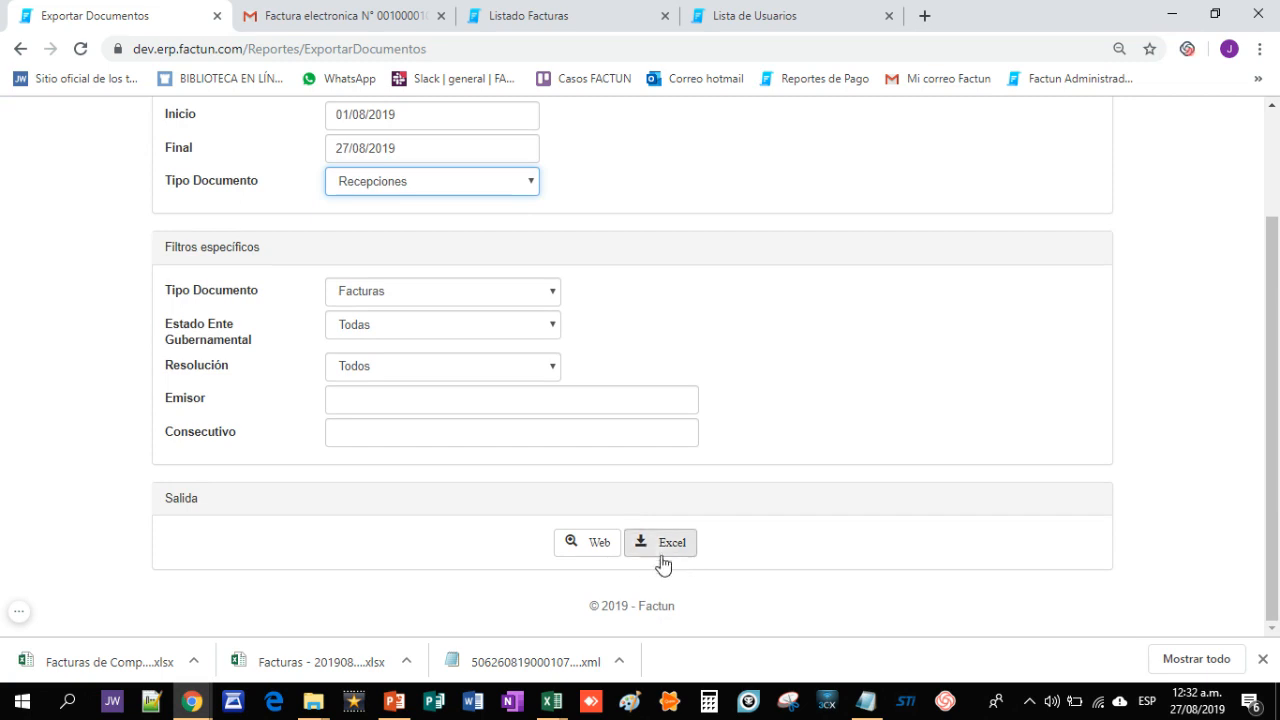
left_click(662, 552)
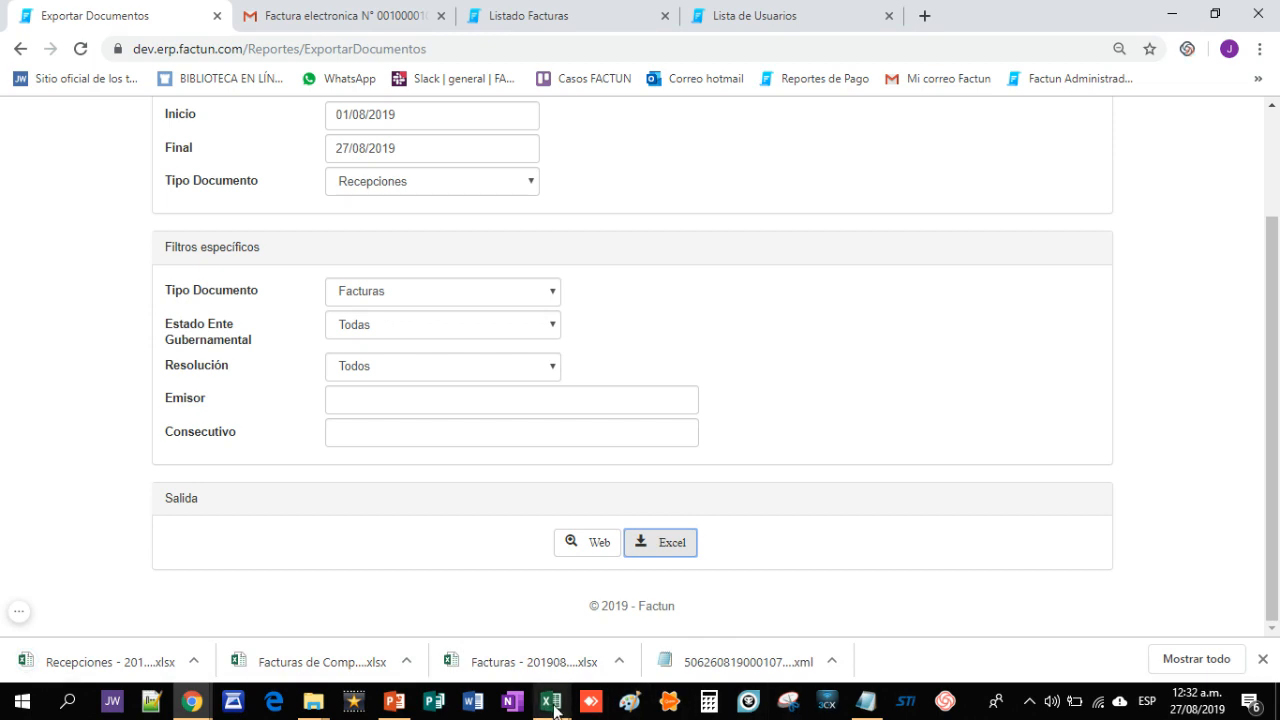
- Switch to Excel and compare the Total IVA in Facturas and Facturas de Compra with the Total del Impuesto a Acreditar in Recepciones, ending on Facturas
mouse_move(553, 706)
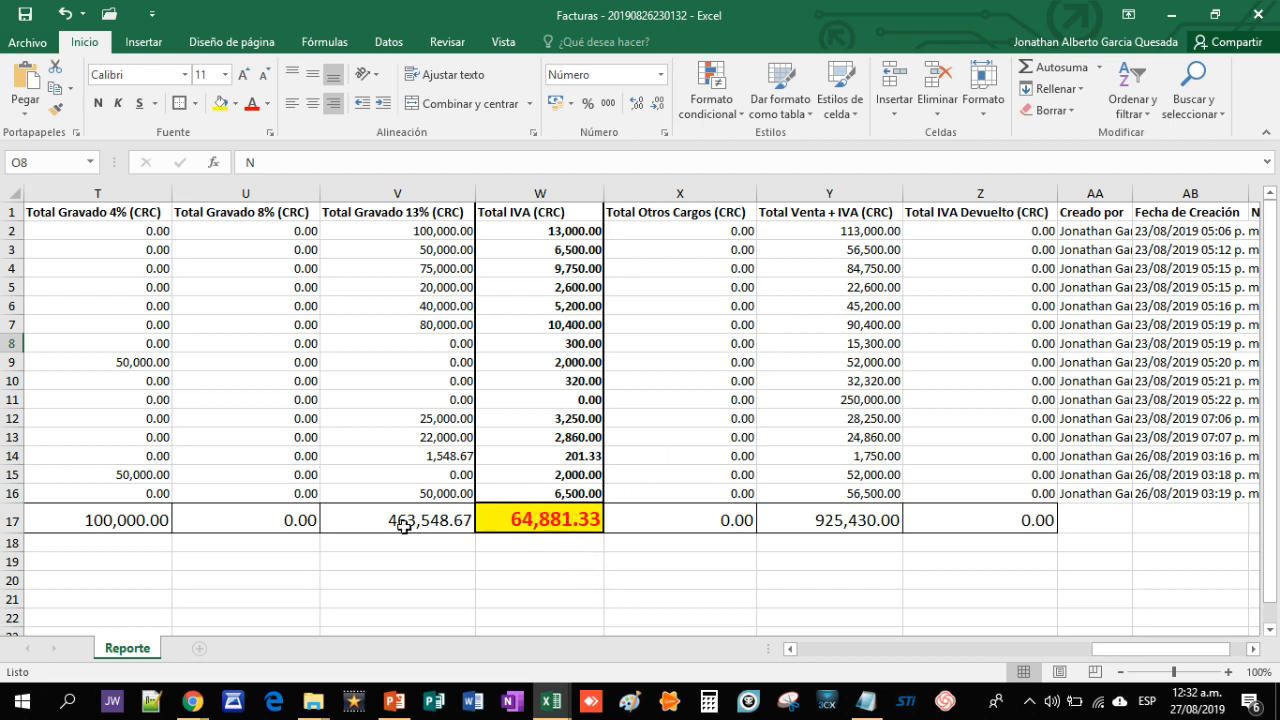
mouse_move(533, 686)
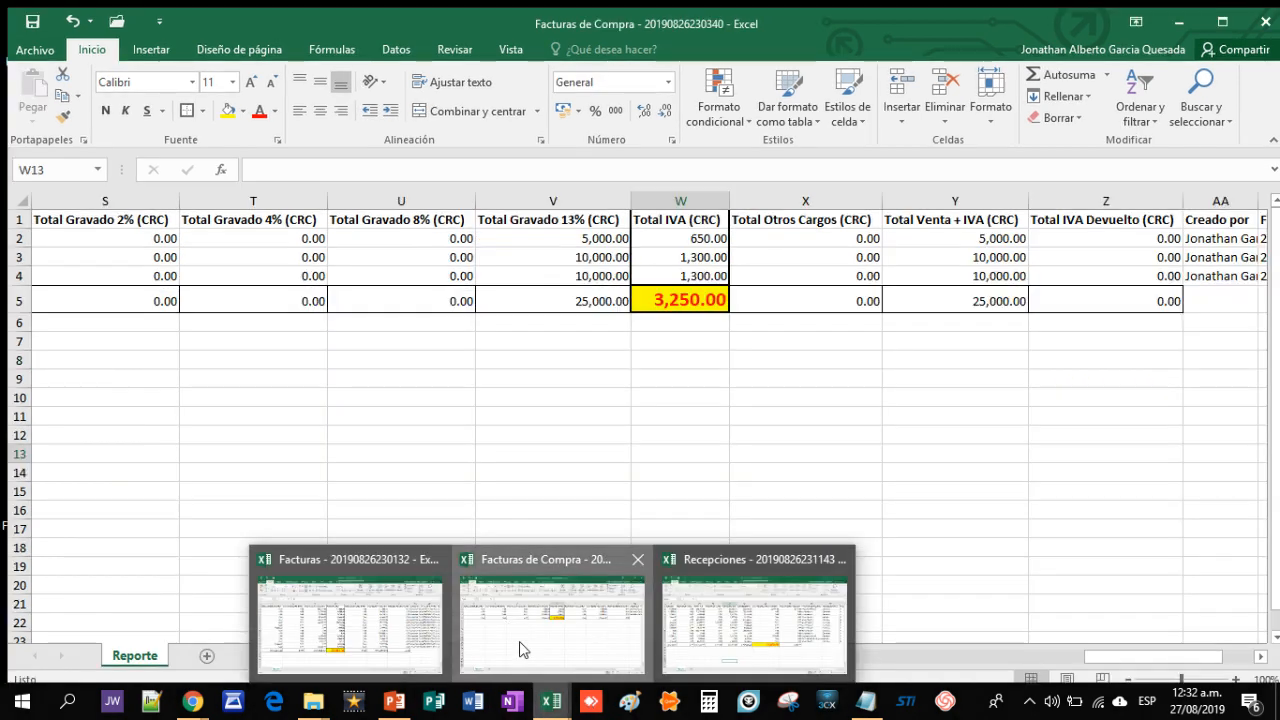
left_click(523, 646)
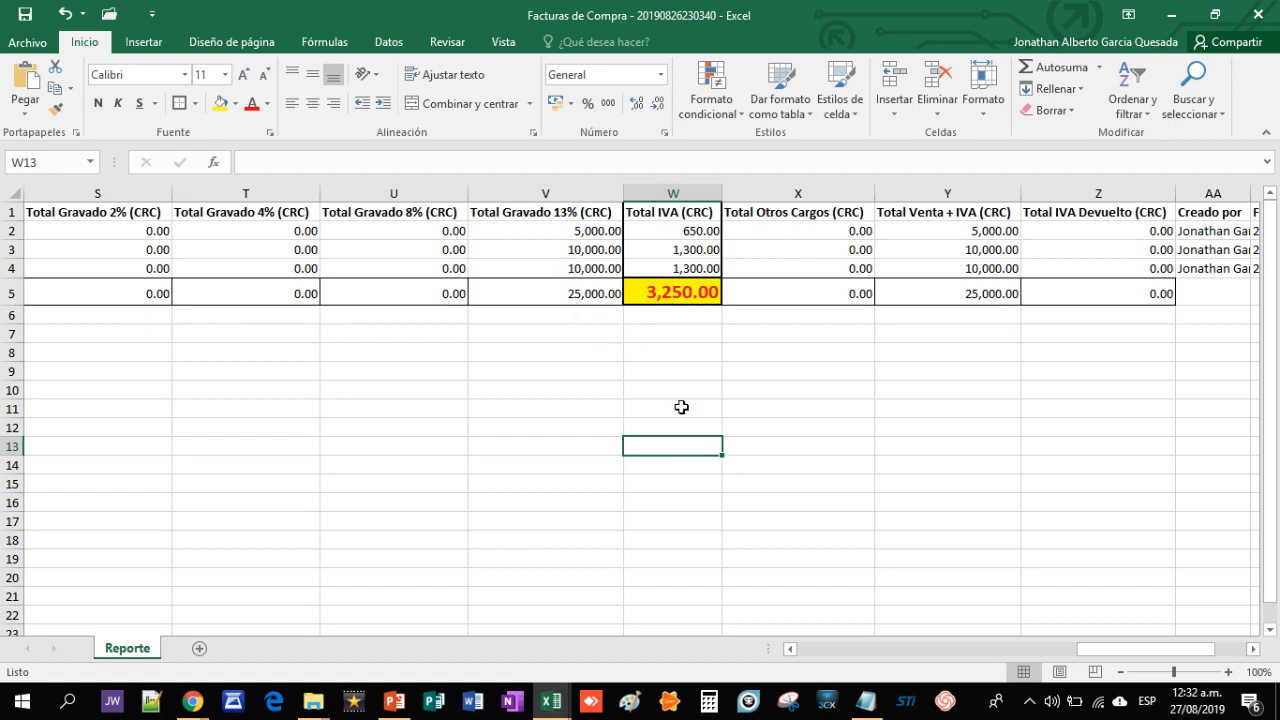
left_click(564, 697)
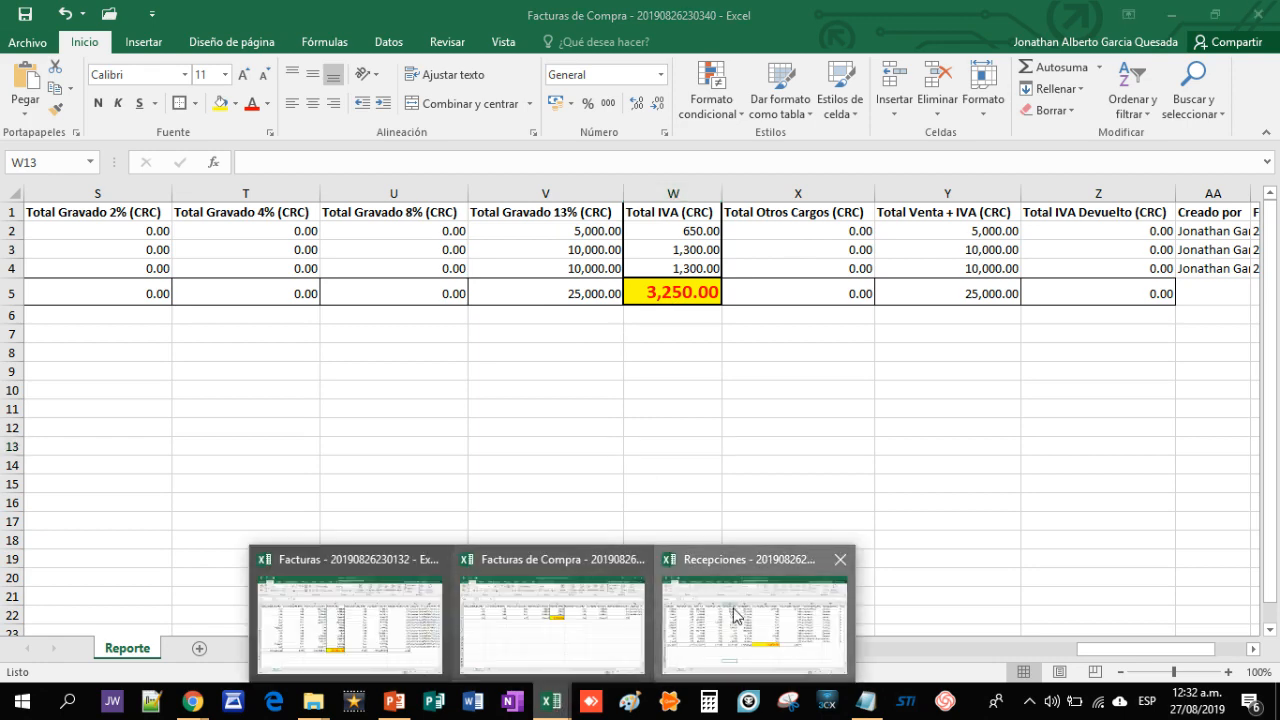
left_click(736, 614)
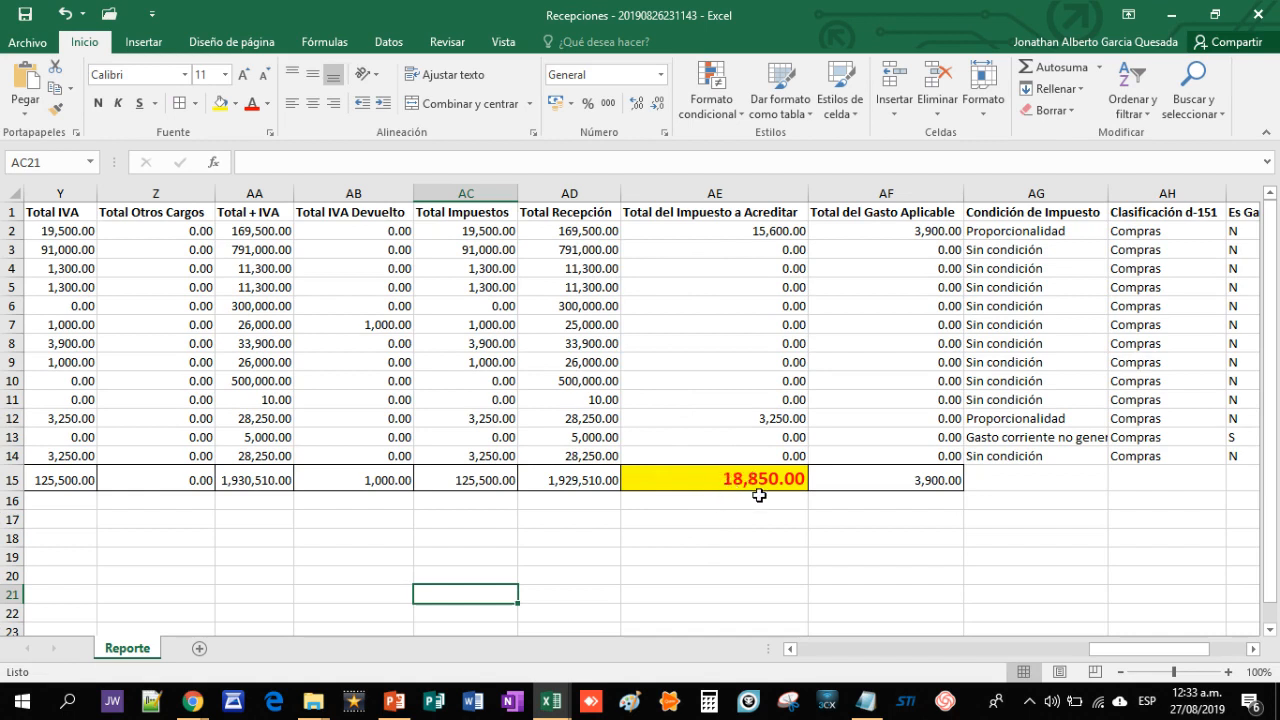
left_click(551, 700)
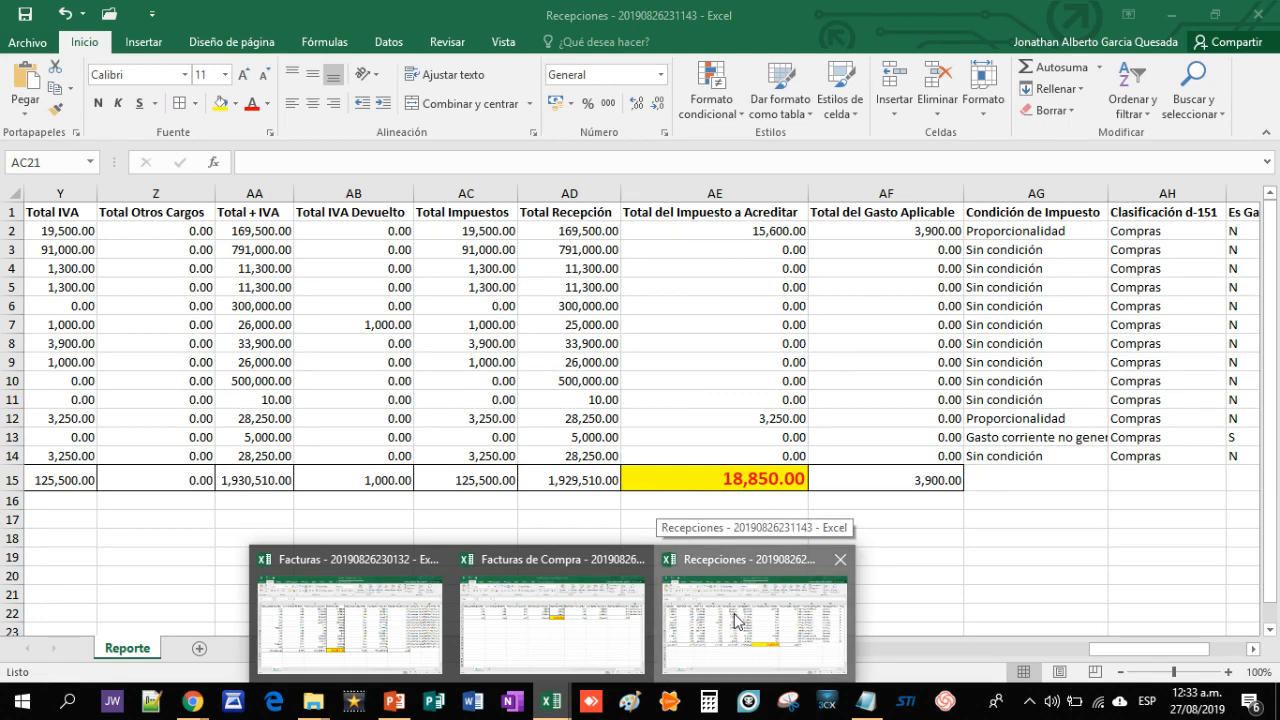
left_click(735, 620)
left_click(555, 708)
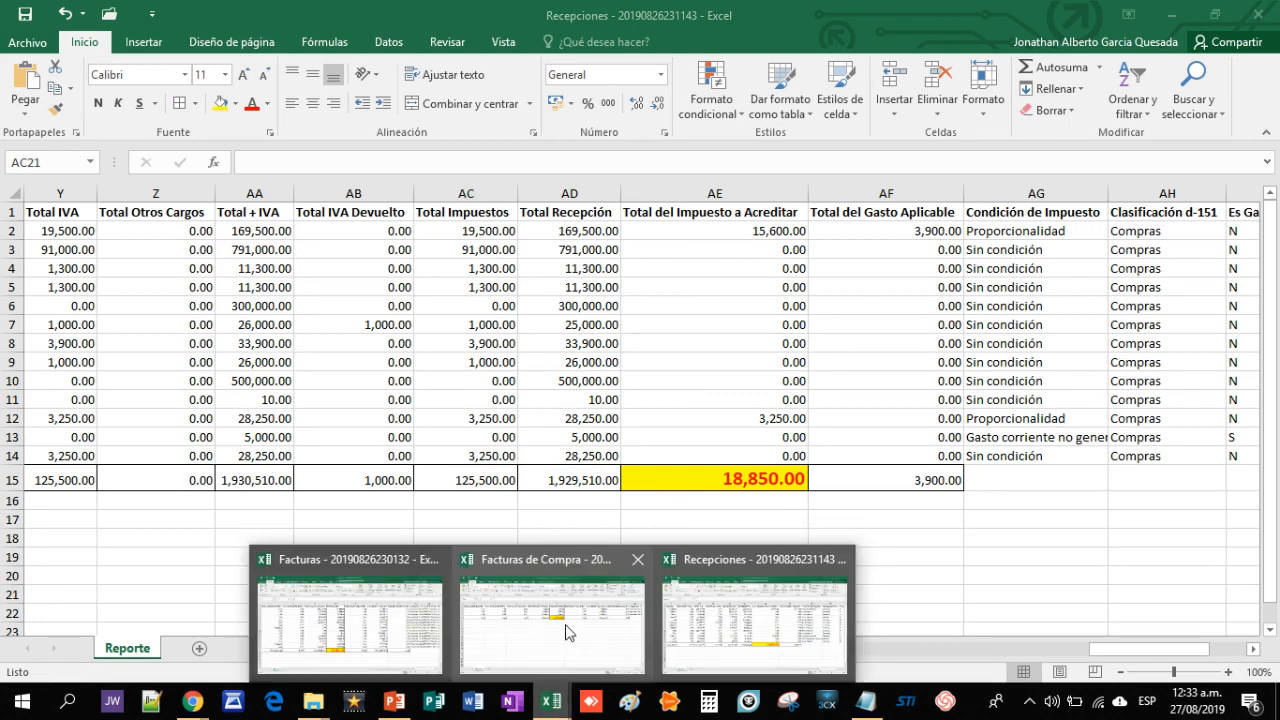
left_click(565, 628)
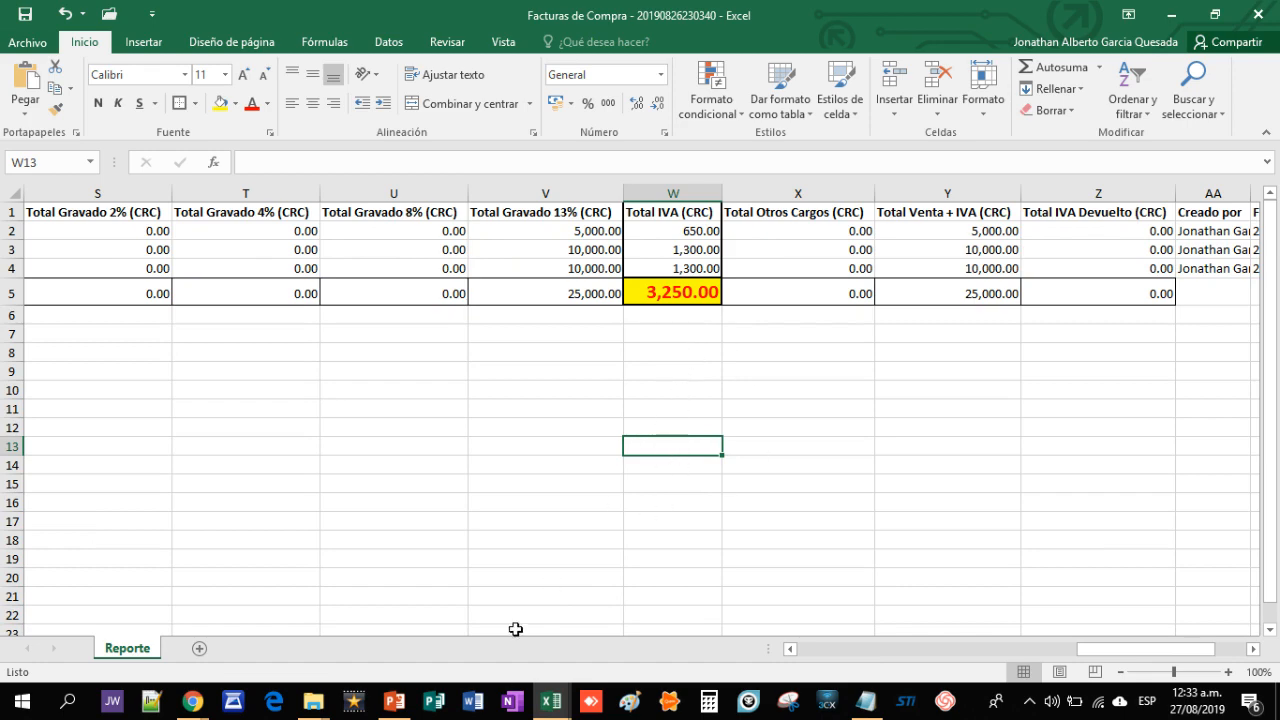
left_click(551, 703)
left_click(372, 628)
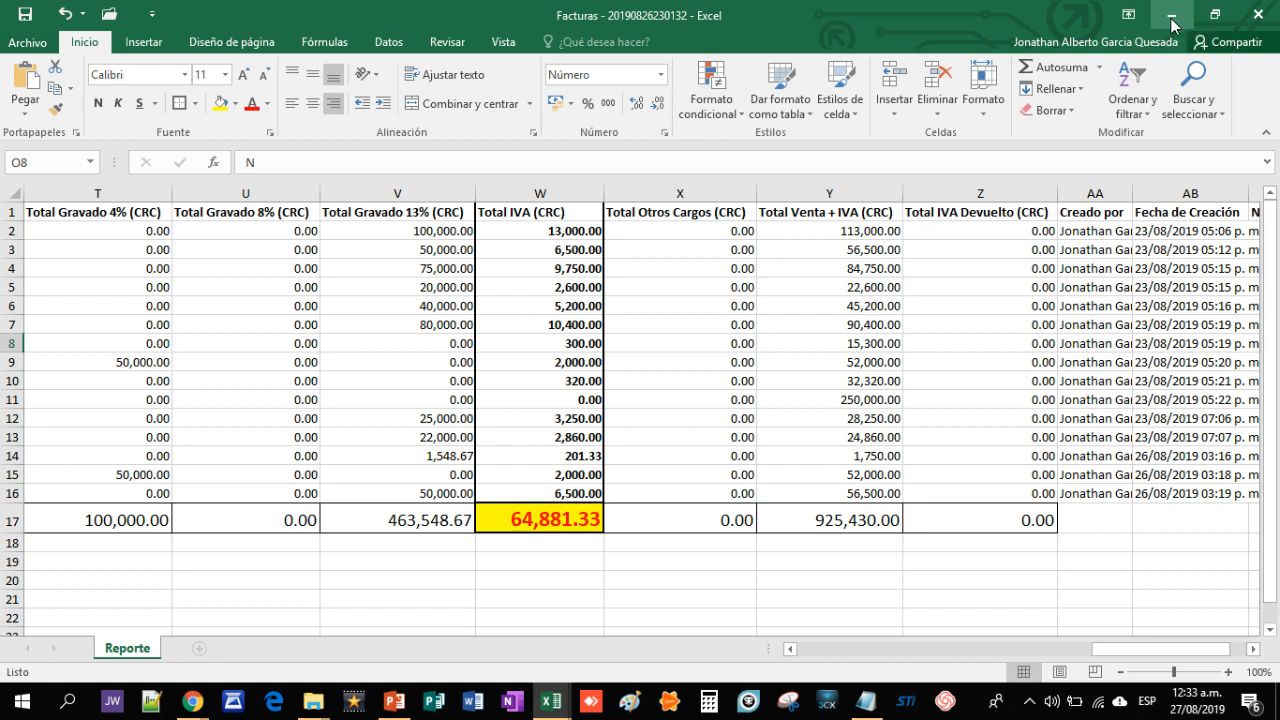
- Minimize the three exported Excel workbooks to return to the Exportar Documentos page in the browser
left_click(1172, 17)
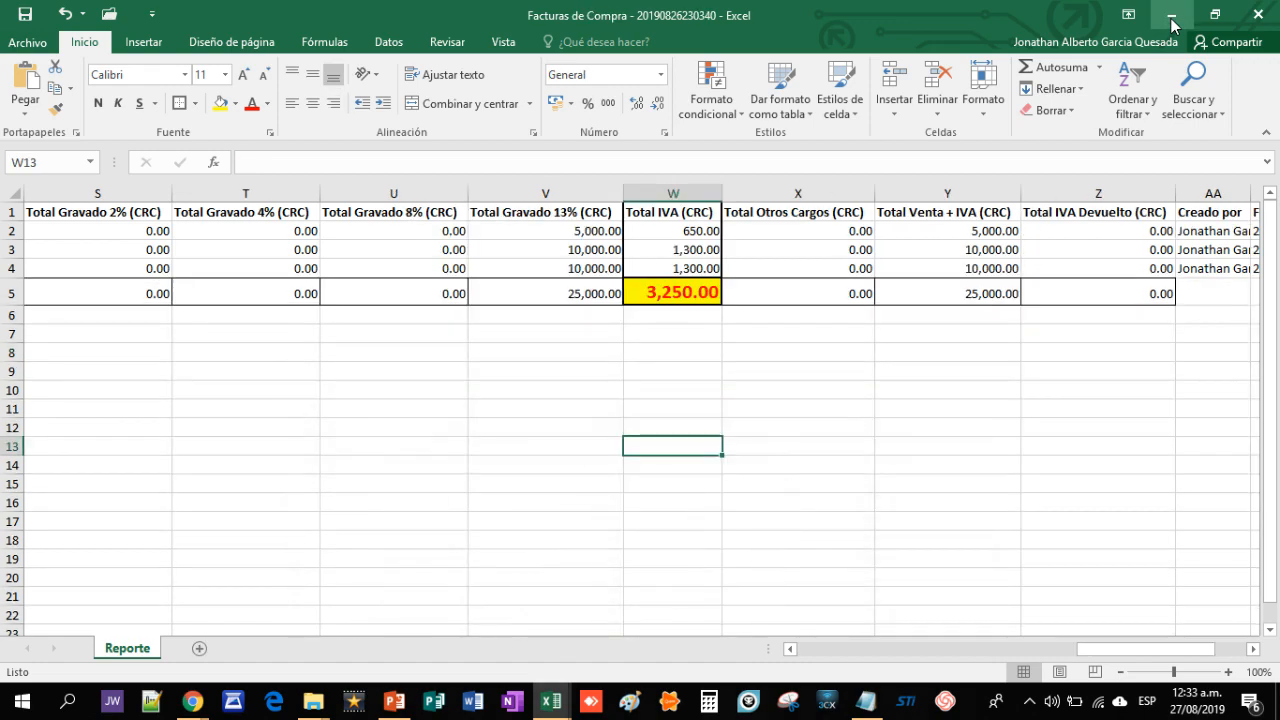
left_click(1172, 17)
left_click(1172, 17)
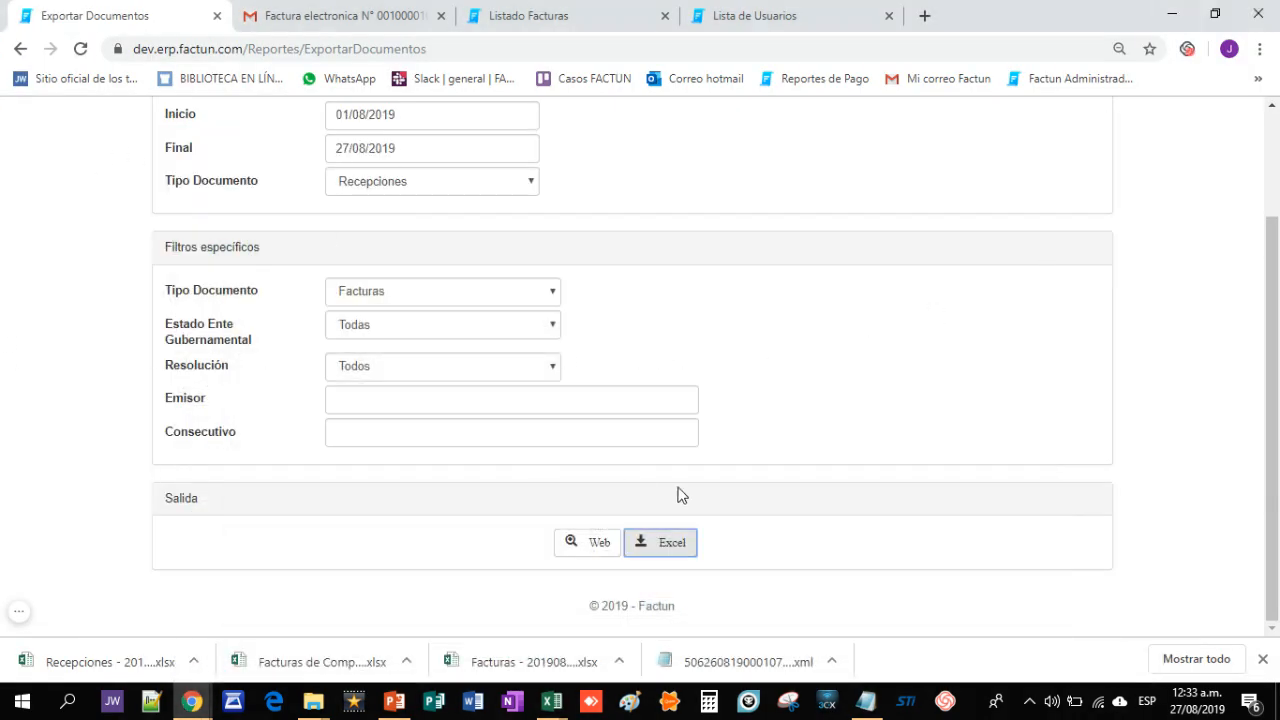
left_click(18, 613)
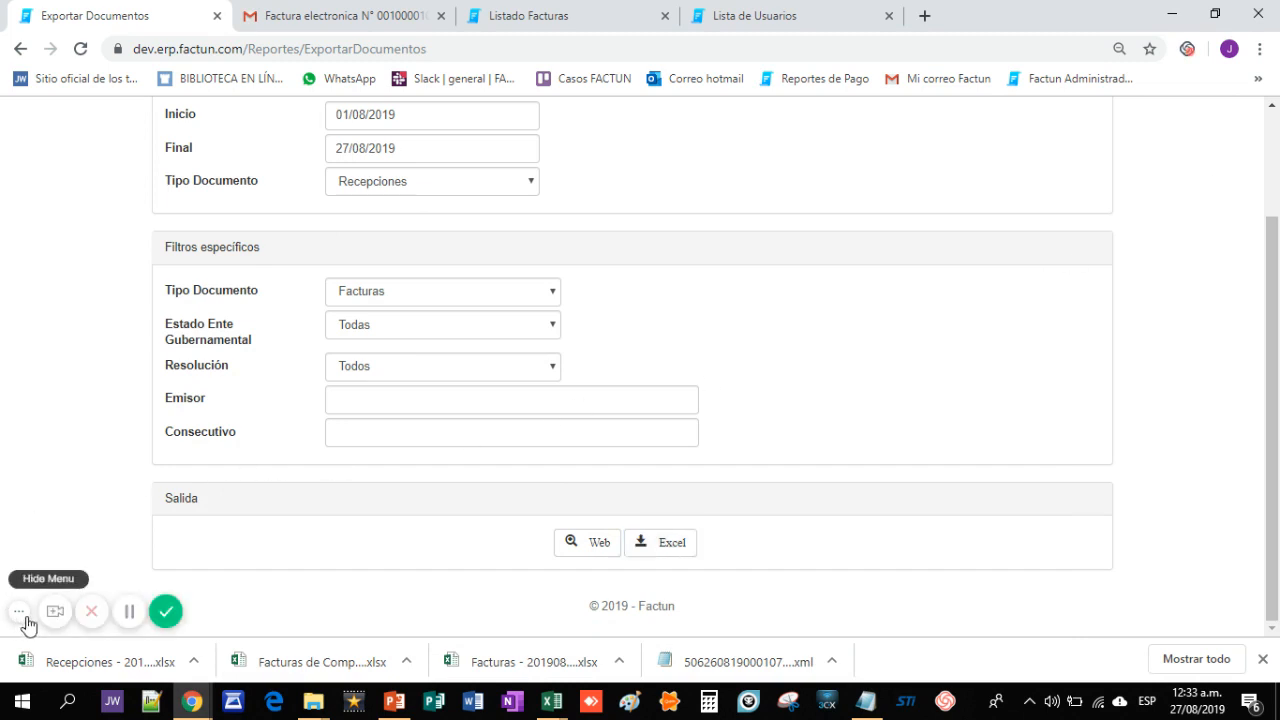